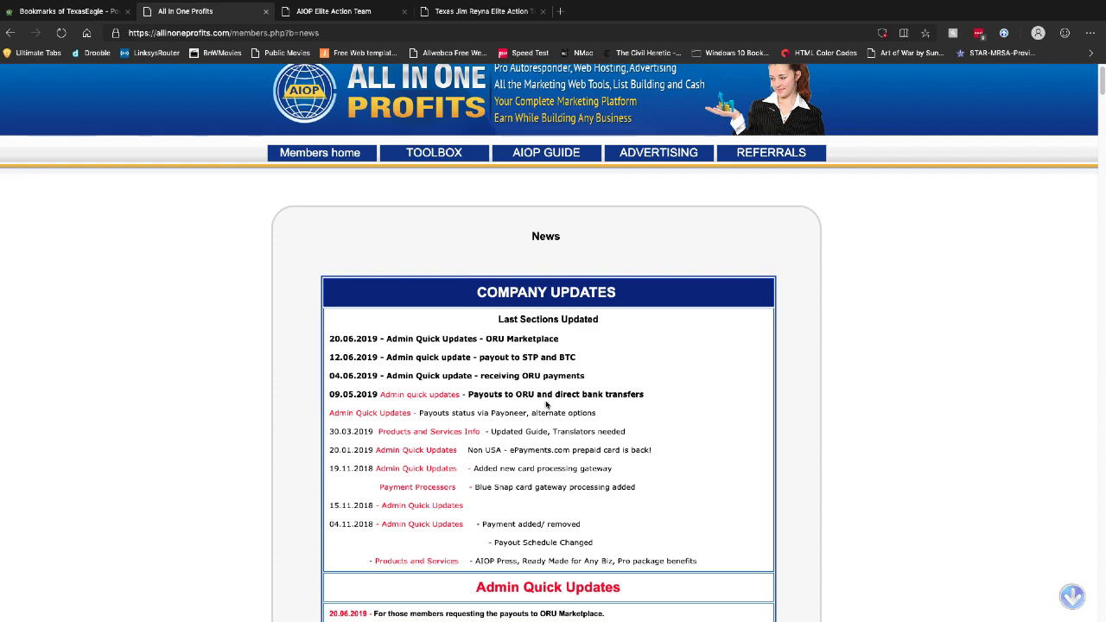
Step: Open the Splash Builder from the members area's toolbox
scroll(545, 403, "down", 1)
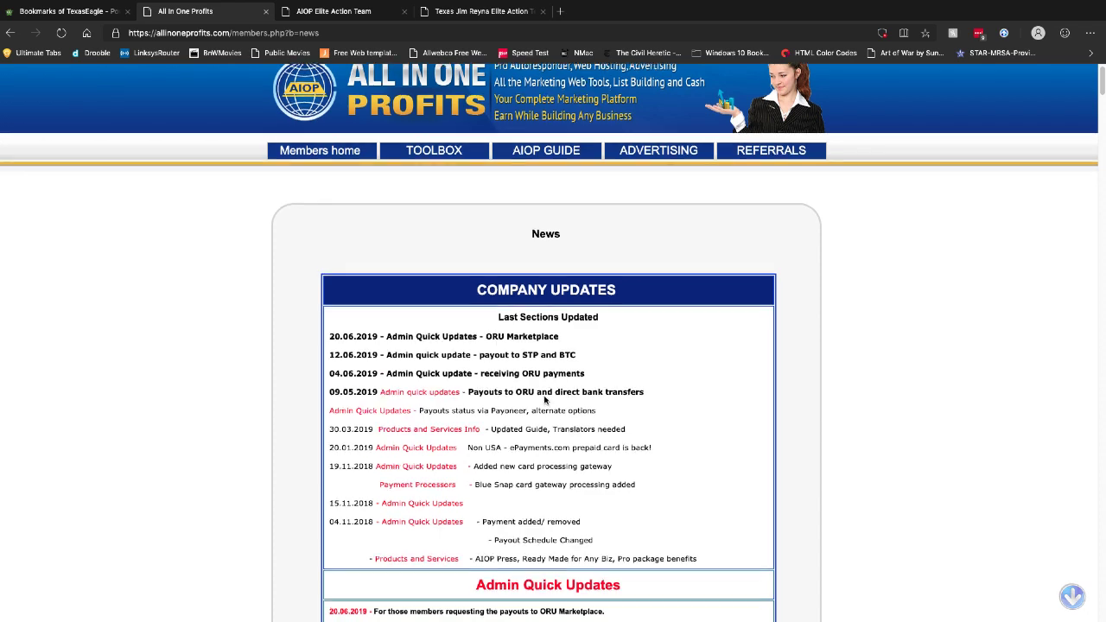
scroll(545, 403, "up", 1)
scroll(545, 400, "down", 1)
scroll(544, 396, "down", 1)
scroll(544, 396, "down", 1)
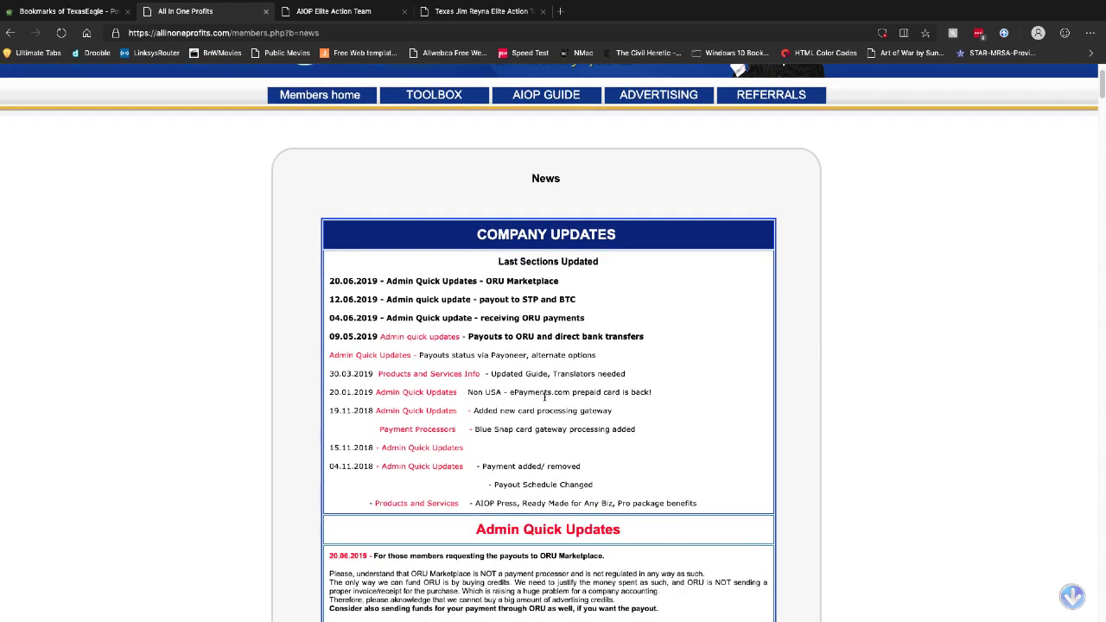
mouse_move(428, 89)
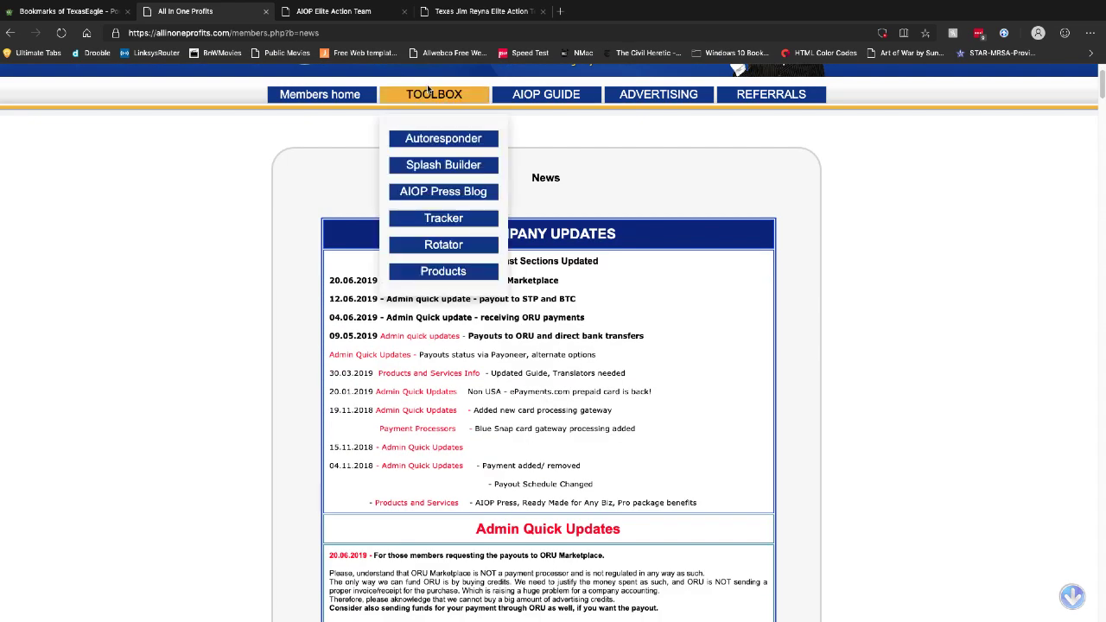
left_click(446, 166)
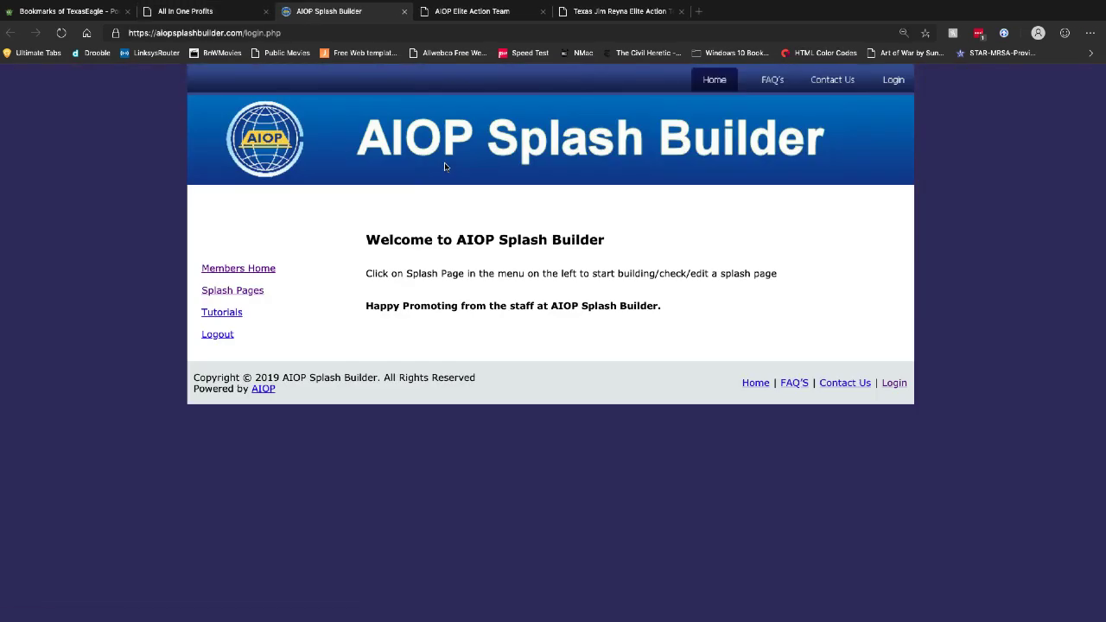
Step: Create a new splash page named Demo from the splash pages list
left_click(257, 295)
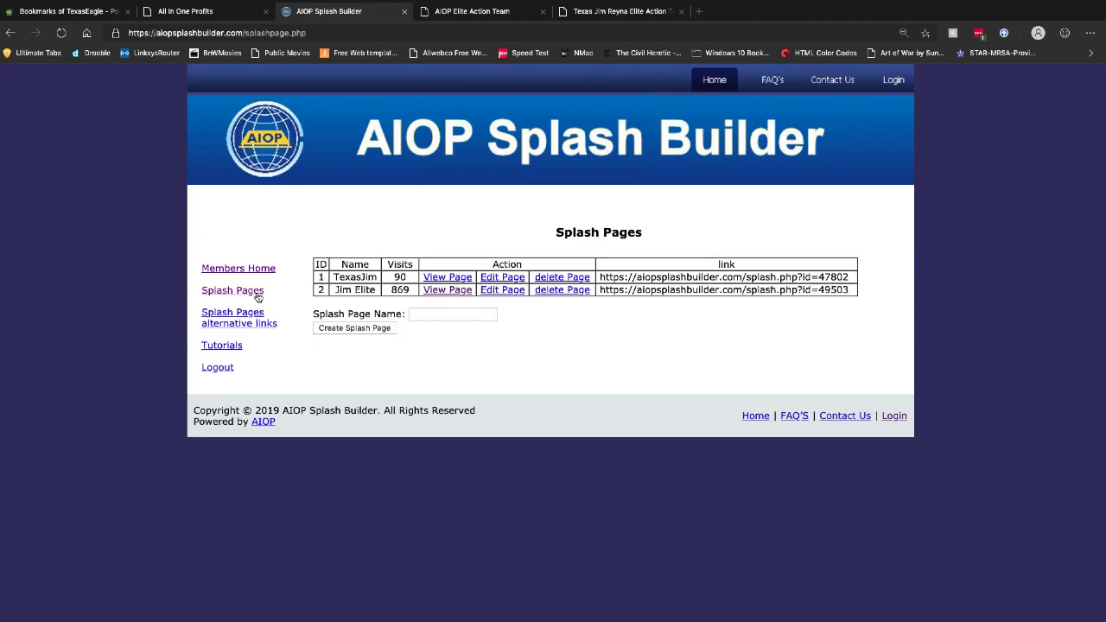
left_click(436, 316)
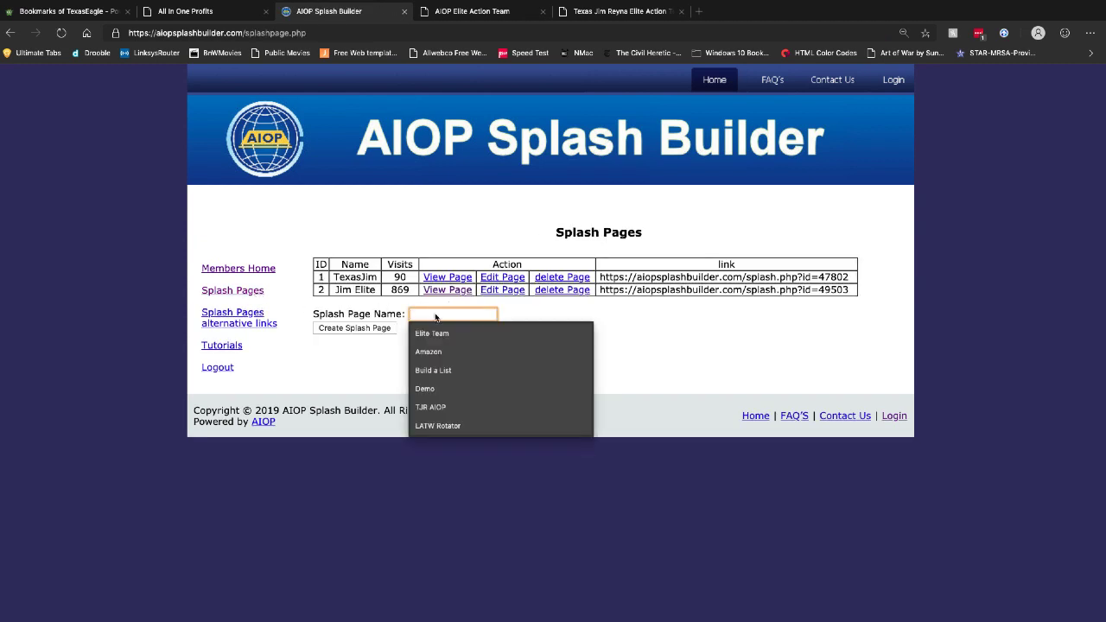
type("Demo")
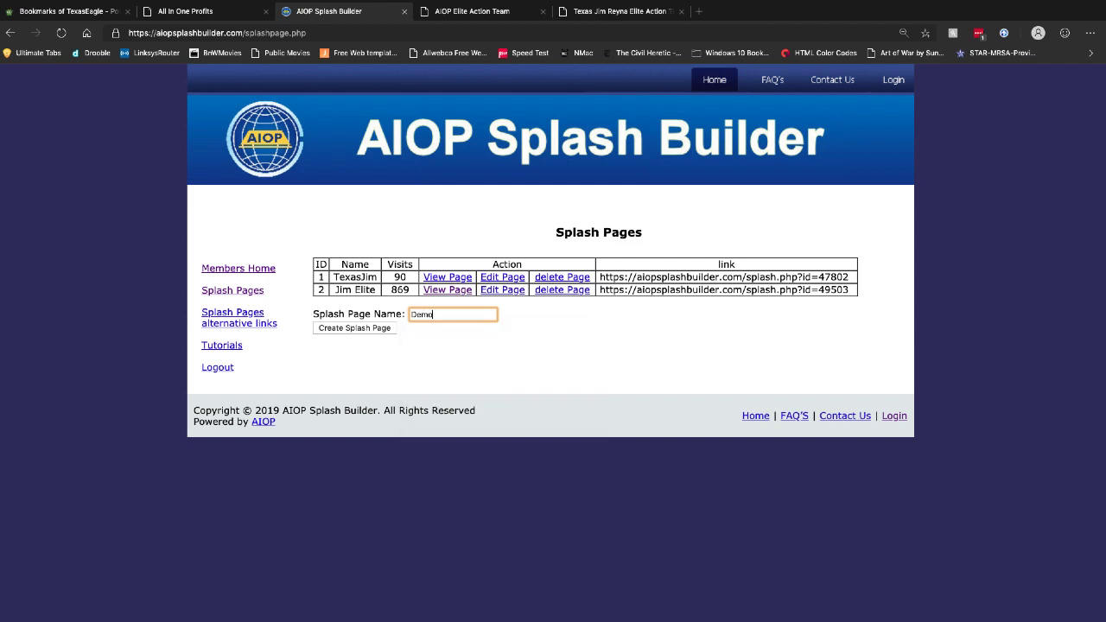
left_click(355, 328)
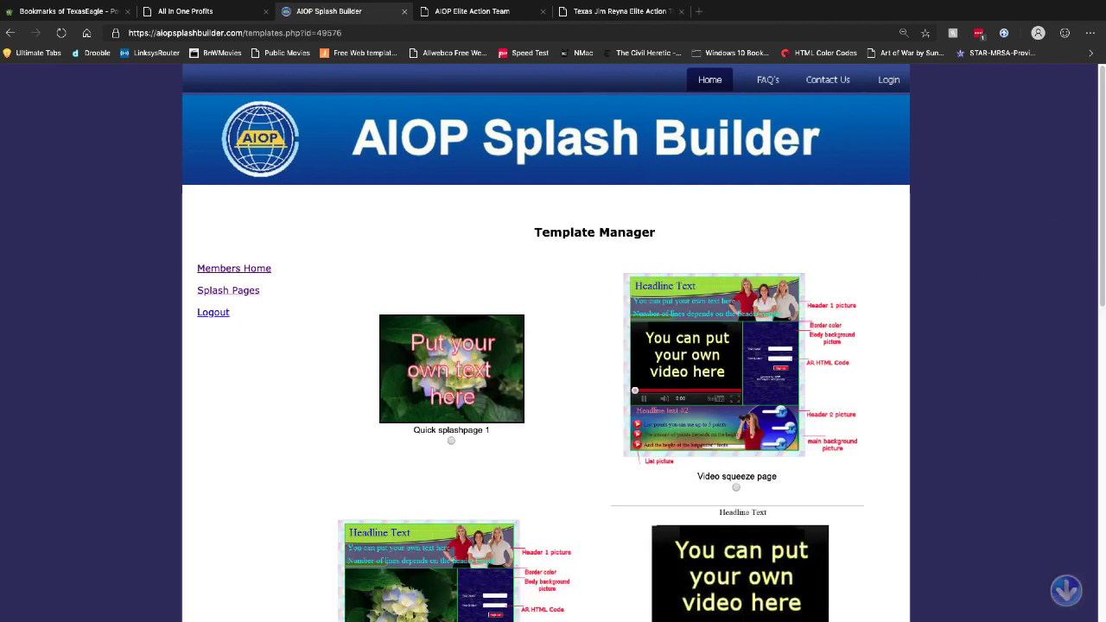
Step: Apply the Video squeeze page template to the new splash page and return to its settings page
scroll(1071, 494, "down", 10)
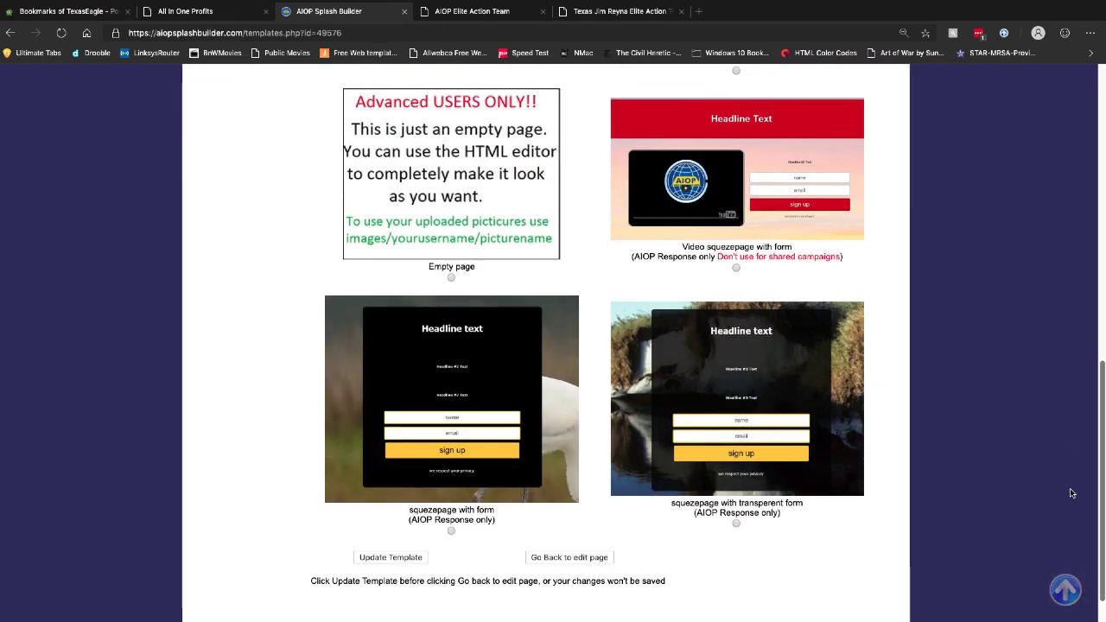
scroll(1071, 488, "up", 10)
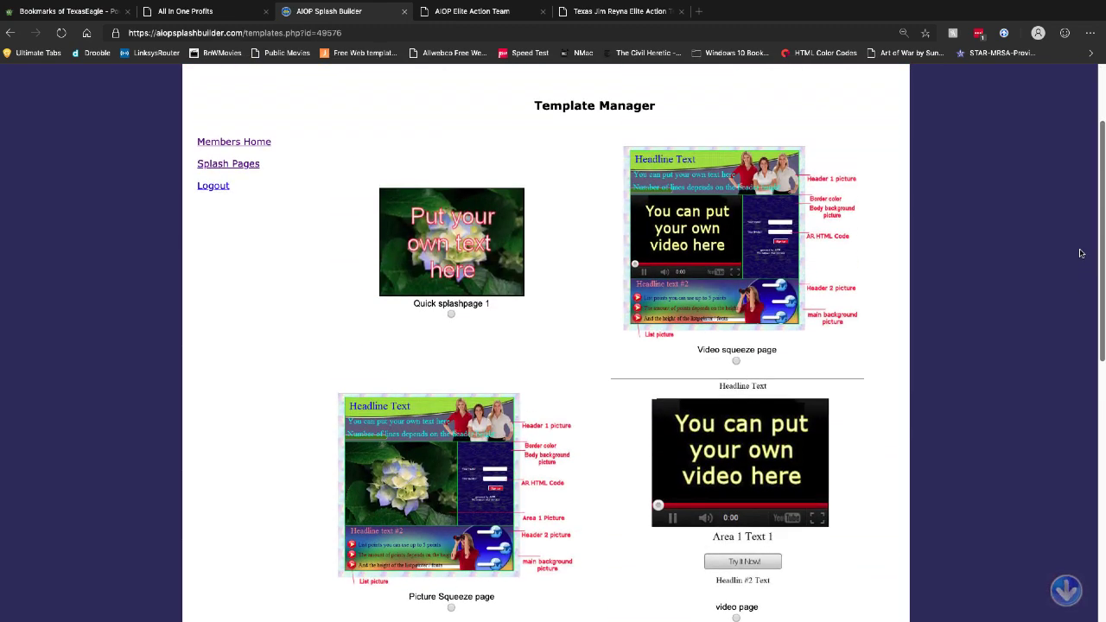
left_click(735, 361)
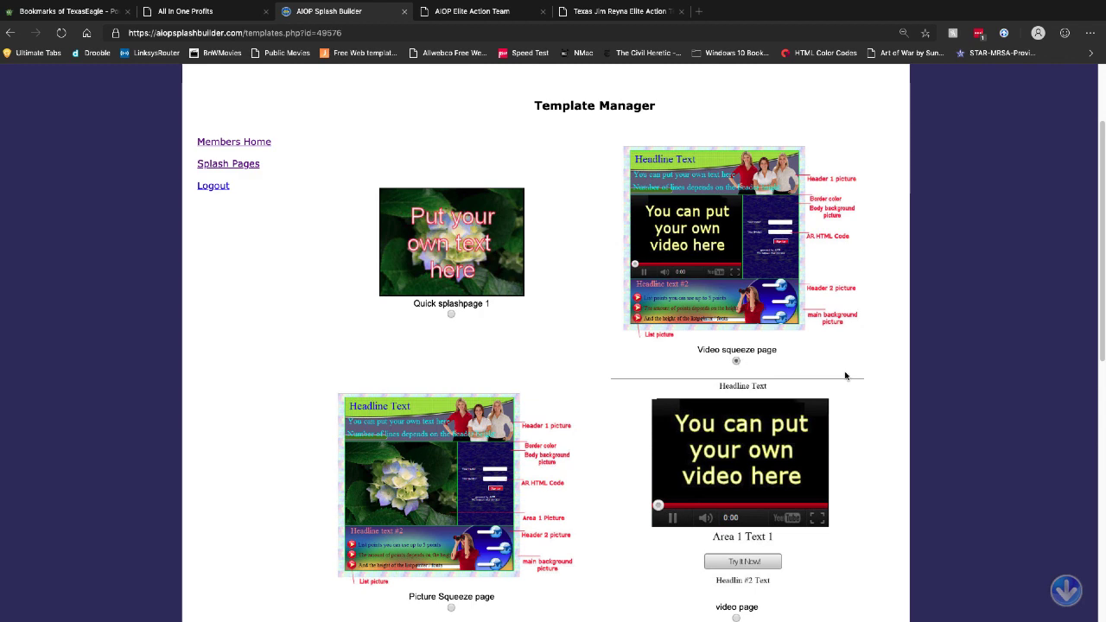
scroll(1091, 481, "down", 5)
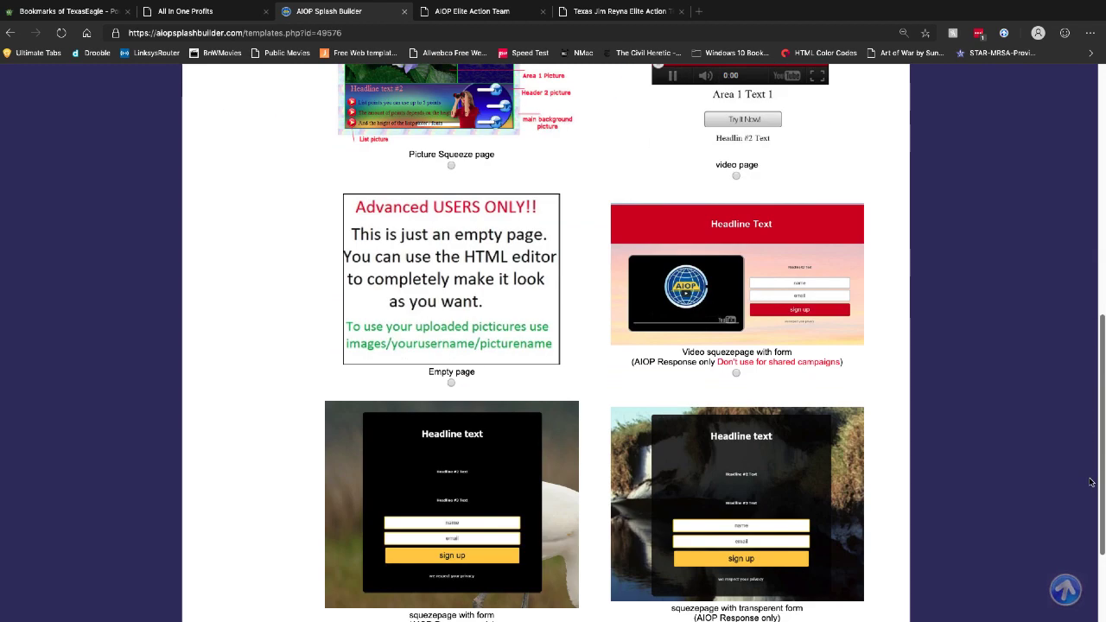
scroll(1090, 482, "down", 2)
left_click(400, 515)
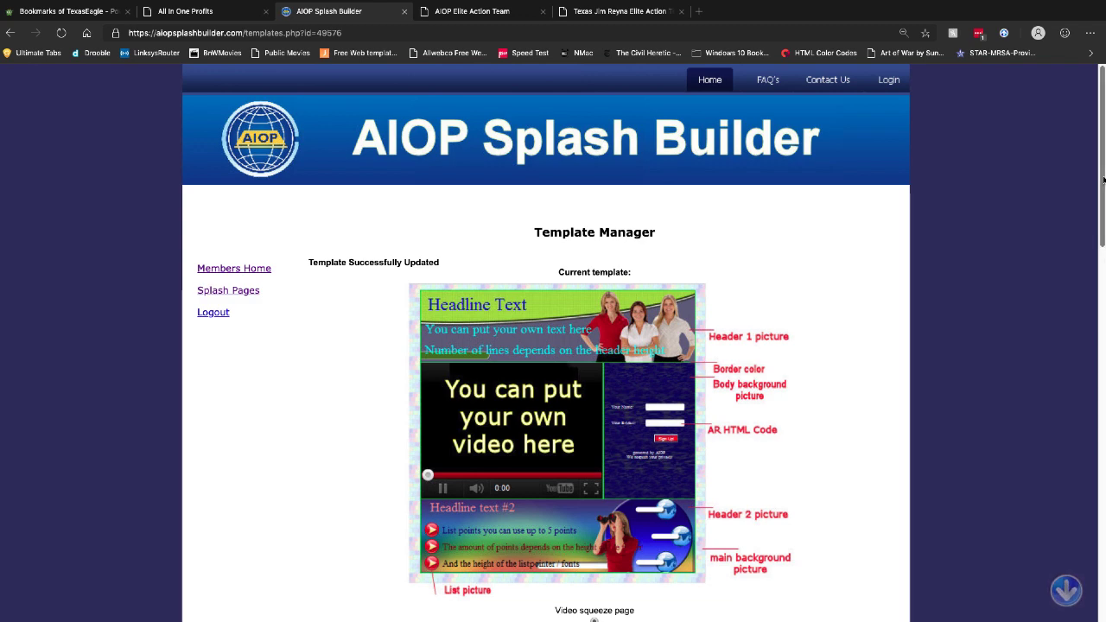
left_click_drag(1103, 180, 1089, 615)
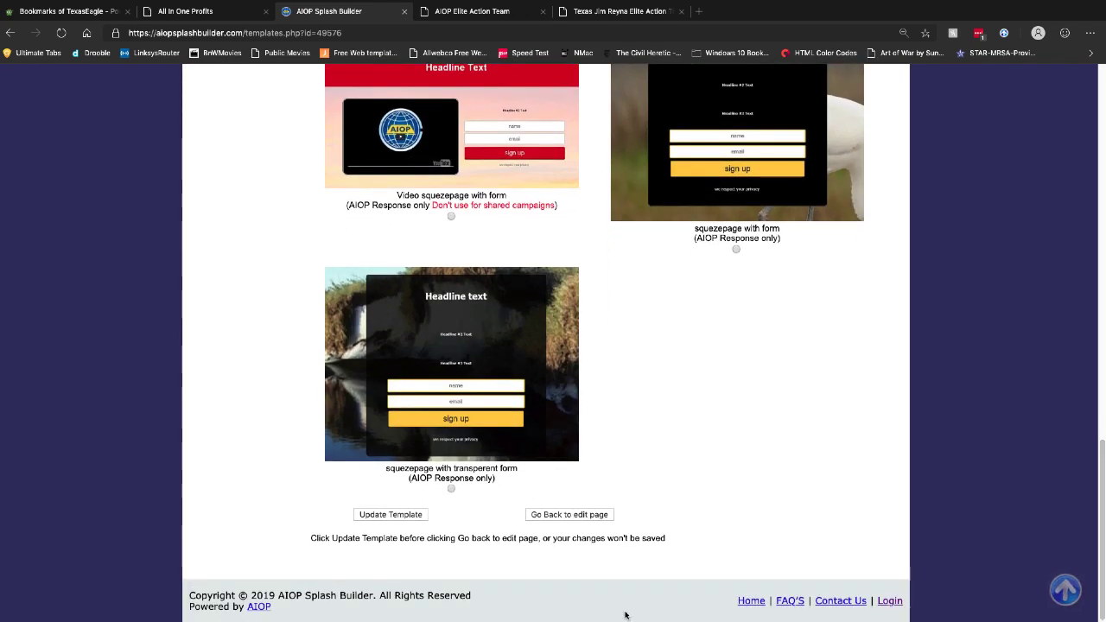
left_click(565, 515)
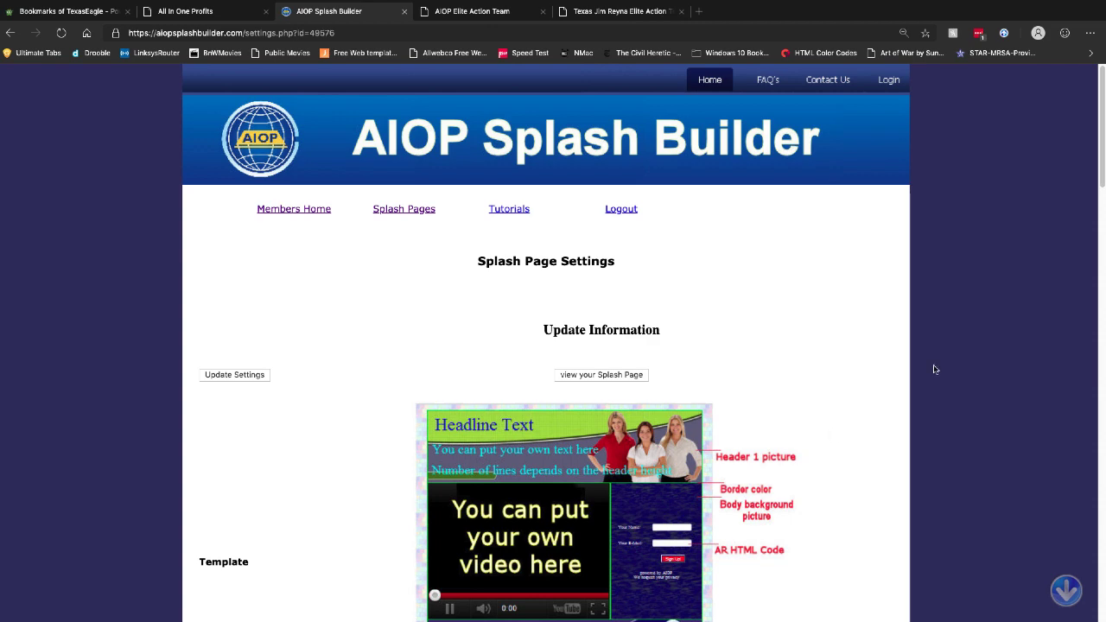
Step: Set the splash page's meta title to "YOUR NAME Elite Action Team"
scroll(1100, 151, "down", 3)
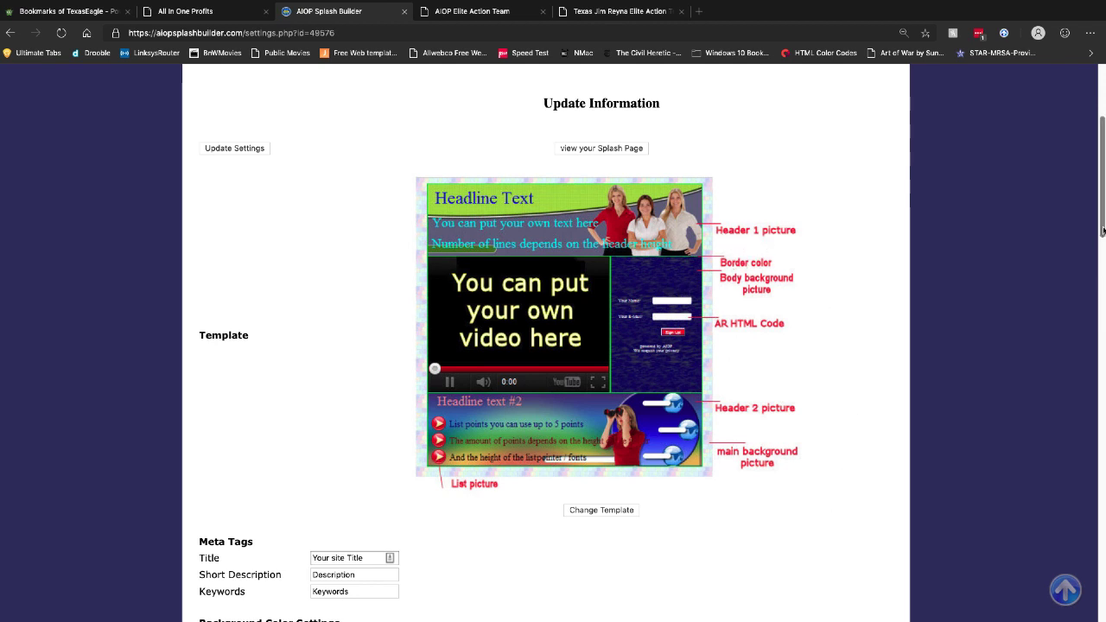
left_click_drag(1102, 229, 1099, 302)
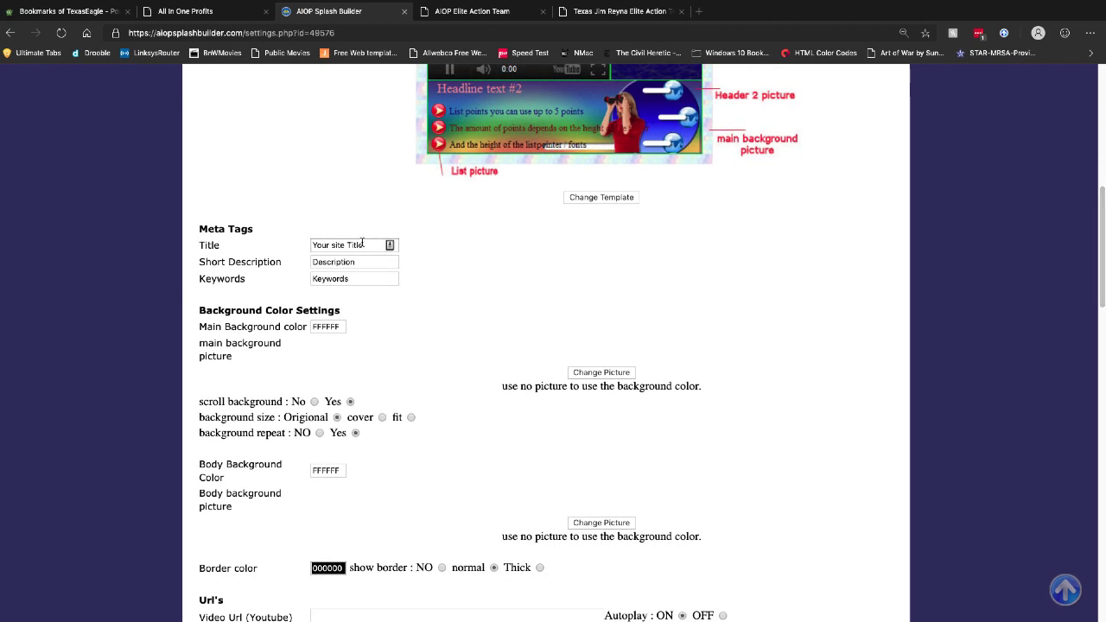
left_click_drag(367, 246, 304, 248)
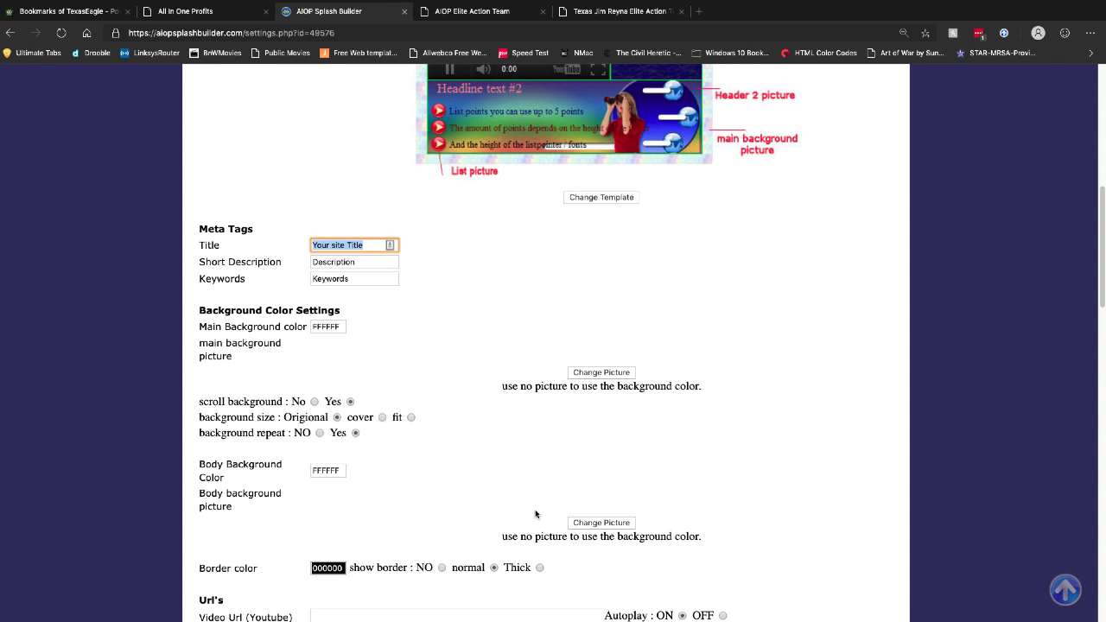
type("Y")
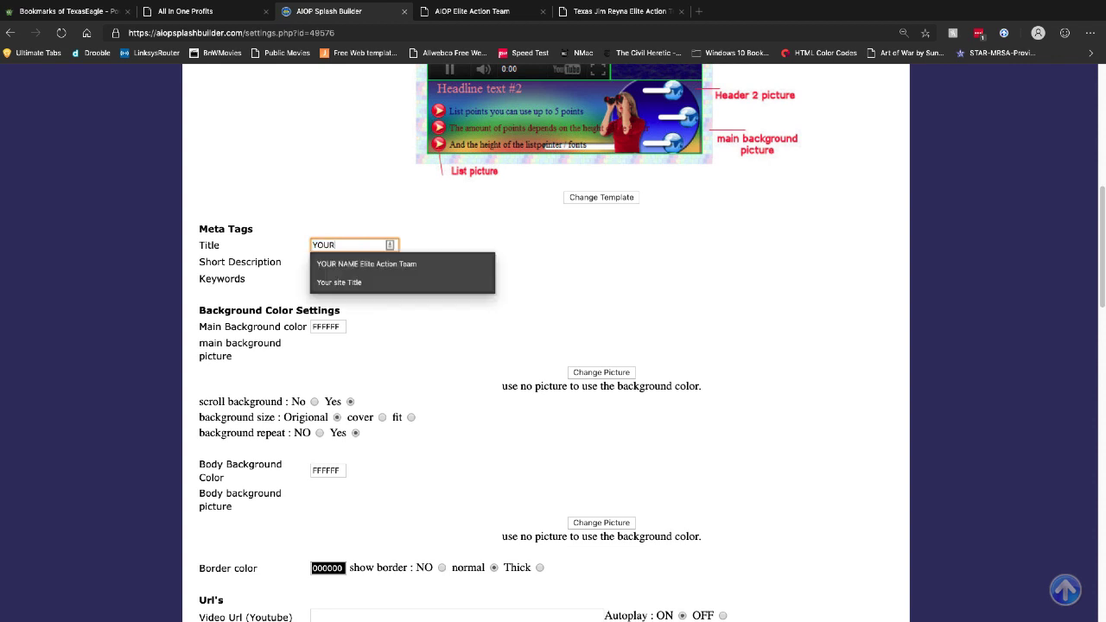
type("OUR")
left_click(416, 263)
Step: Set the meta short description to "AIOP Profits For You"
double_click(361, 260)
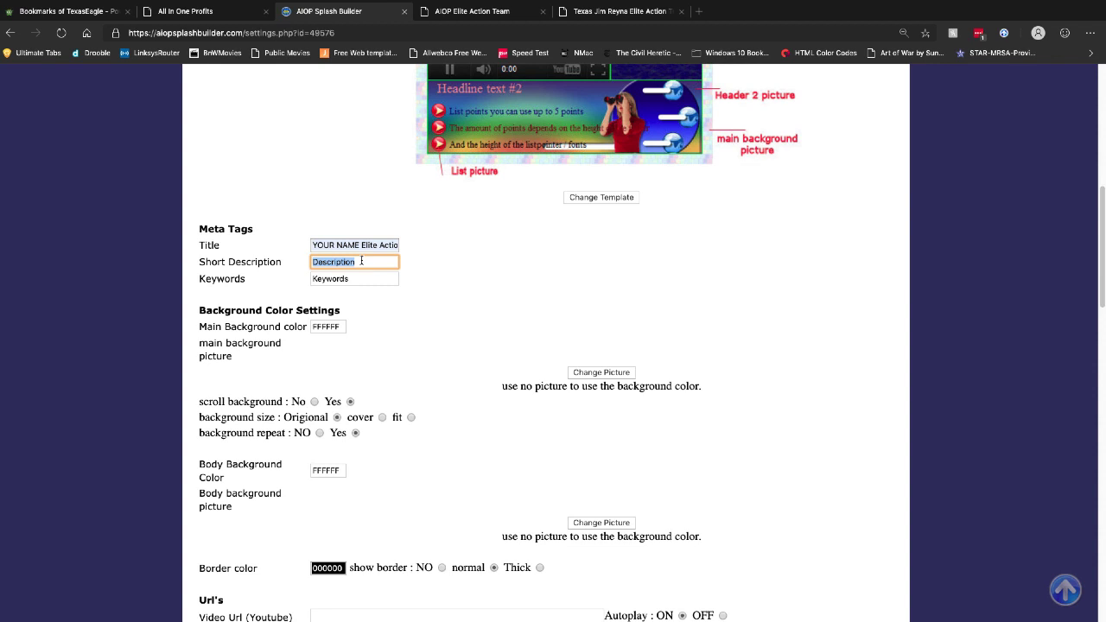
type("A")
type("IOP ")
type("PR")
type("oft")
type("ts For YOu")
Step: Set the meta keywords to "work from home,your name,online business,home business" and save the splash page settings
left_click(351, 279)
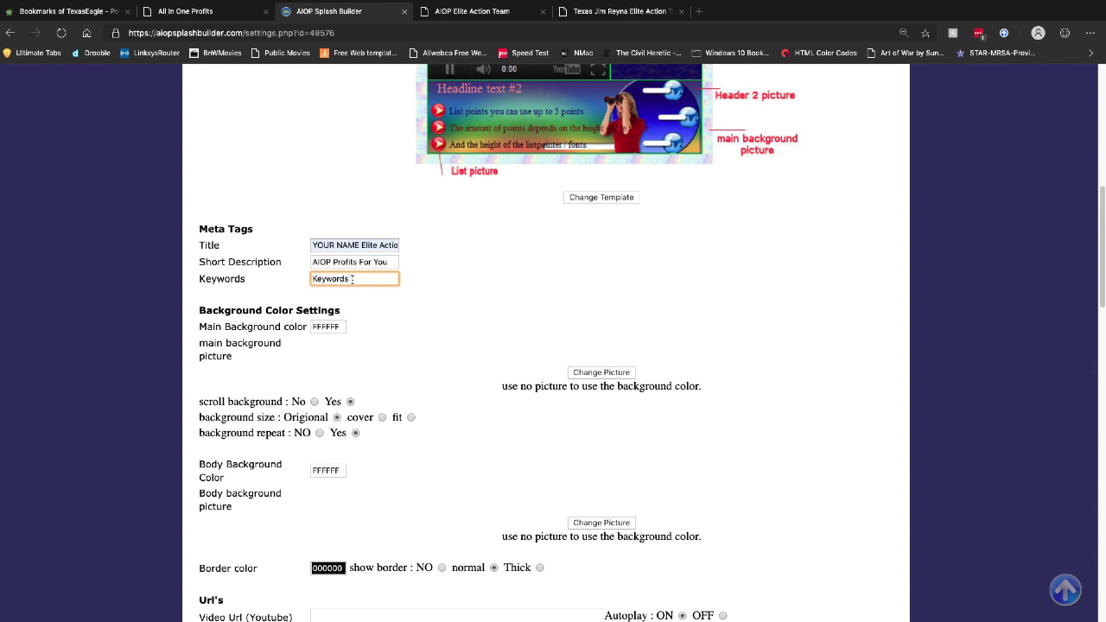
key("BackSpace")
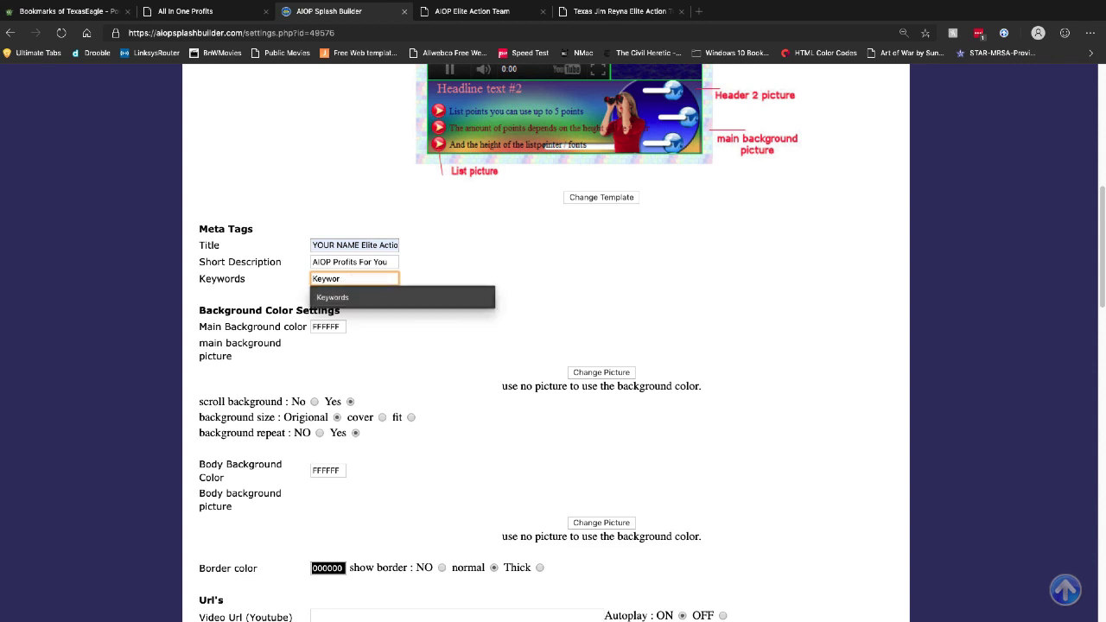
key("BackSpace")
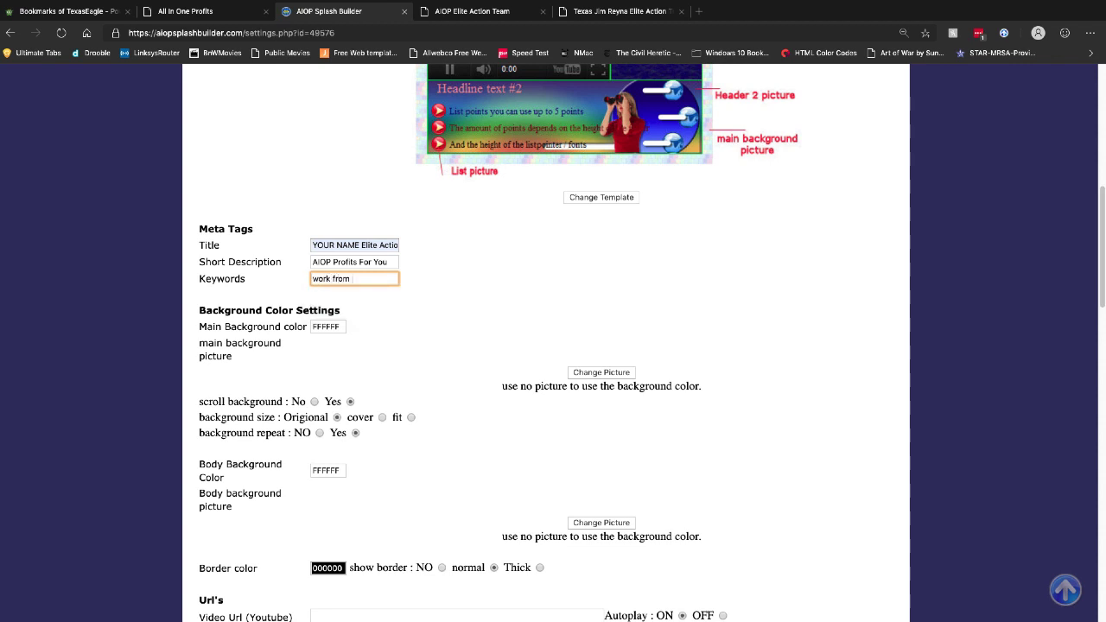
type("work from hom")
type("e,your name,")
type("online busin")
type("ess,home")
type(" busien")
key("BackSpace")
key("BackSpace")
key("BackSpace")
type("iness")
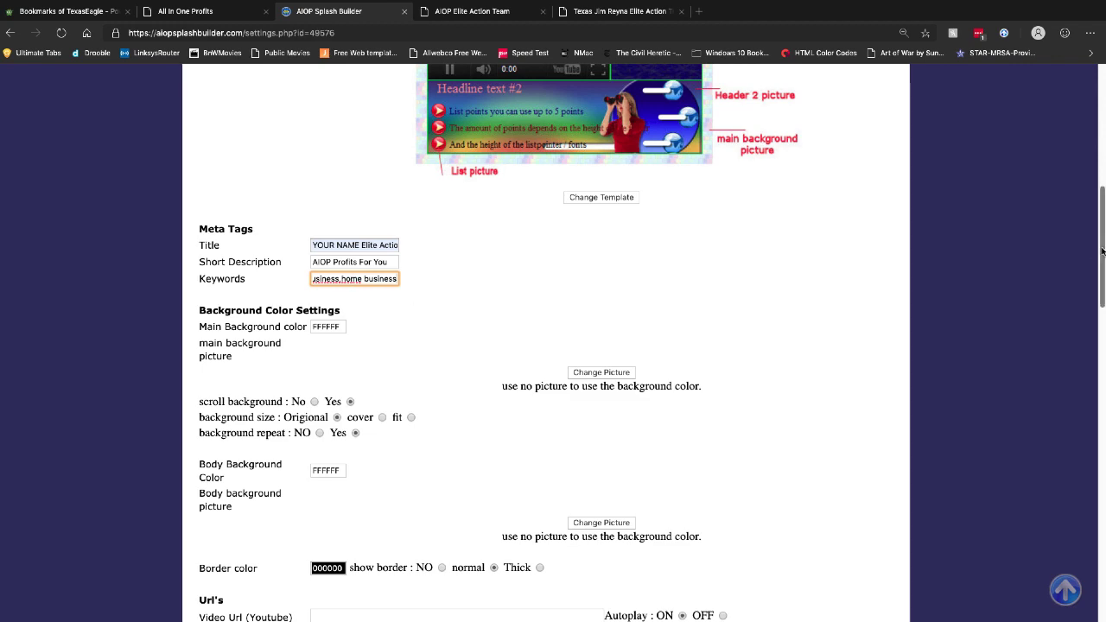
left_click_drag(1101, 250, 1101, 563)
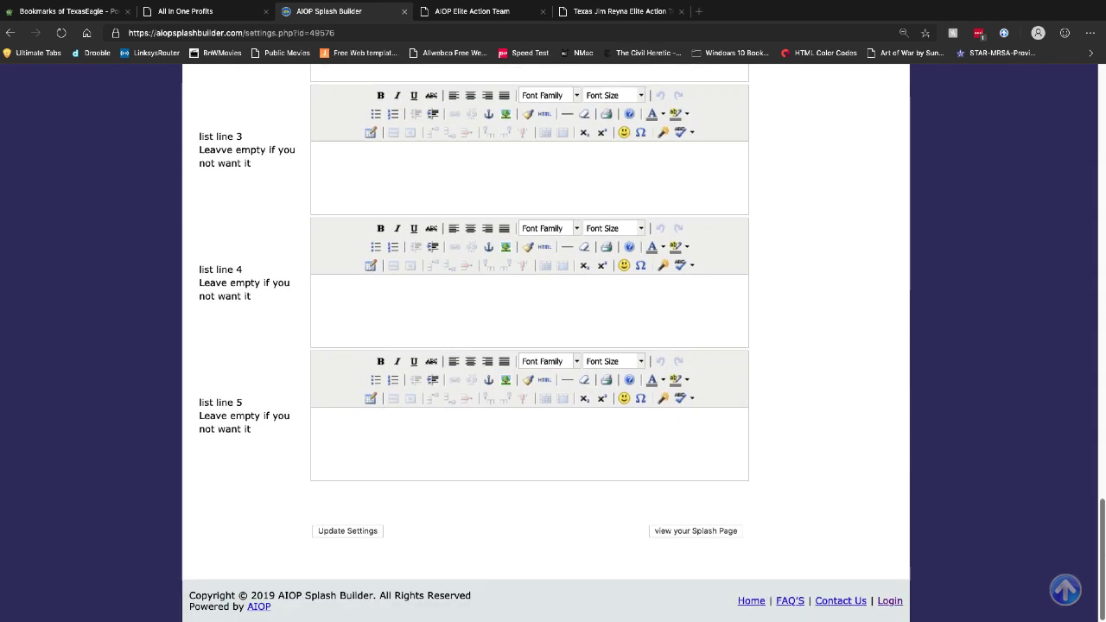
left_click(314, 531)
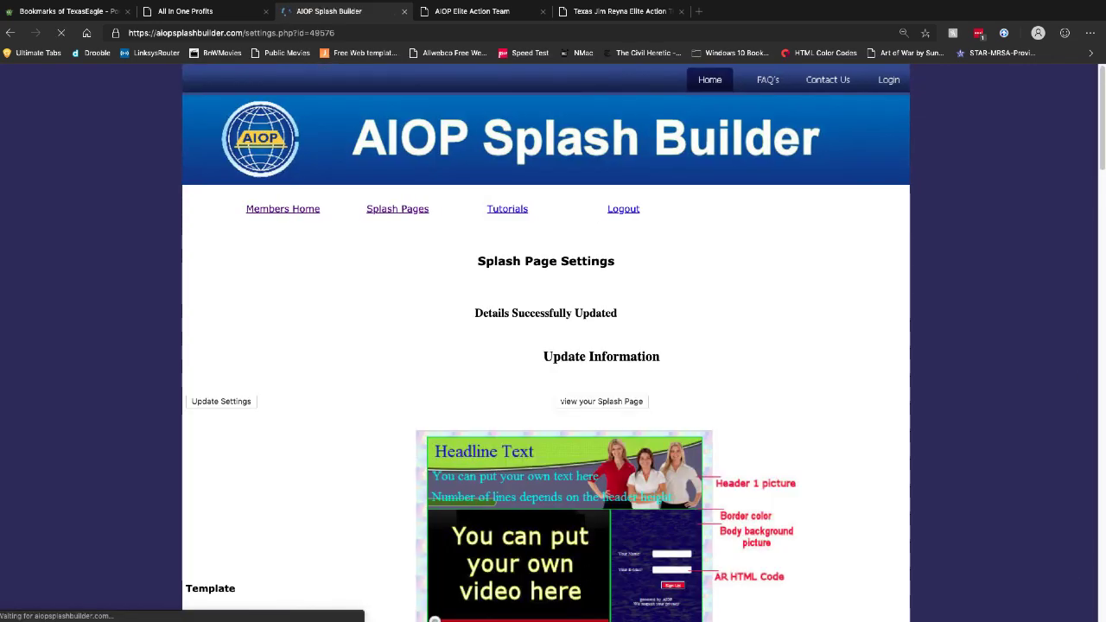
Step: Check the colour choices offered for the main background color without picking one
left_click_drag(1101, 122, 1101, 203)
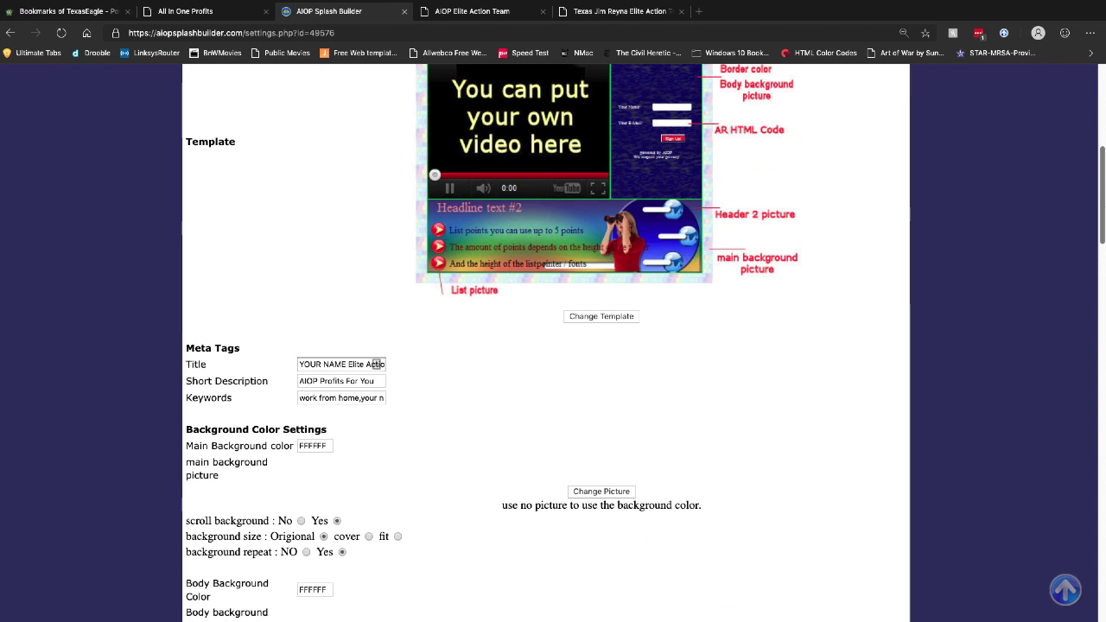
scroll(553, 345, "down", 3)
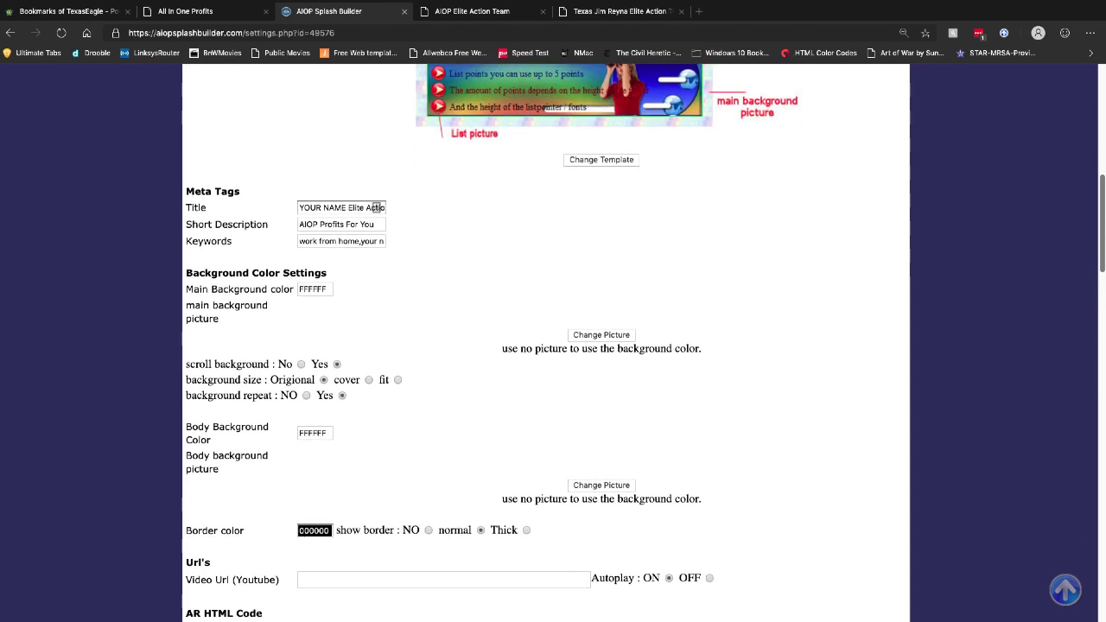
left_click(303, 289)
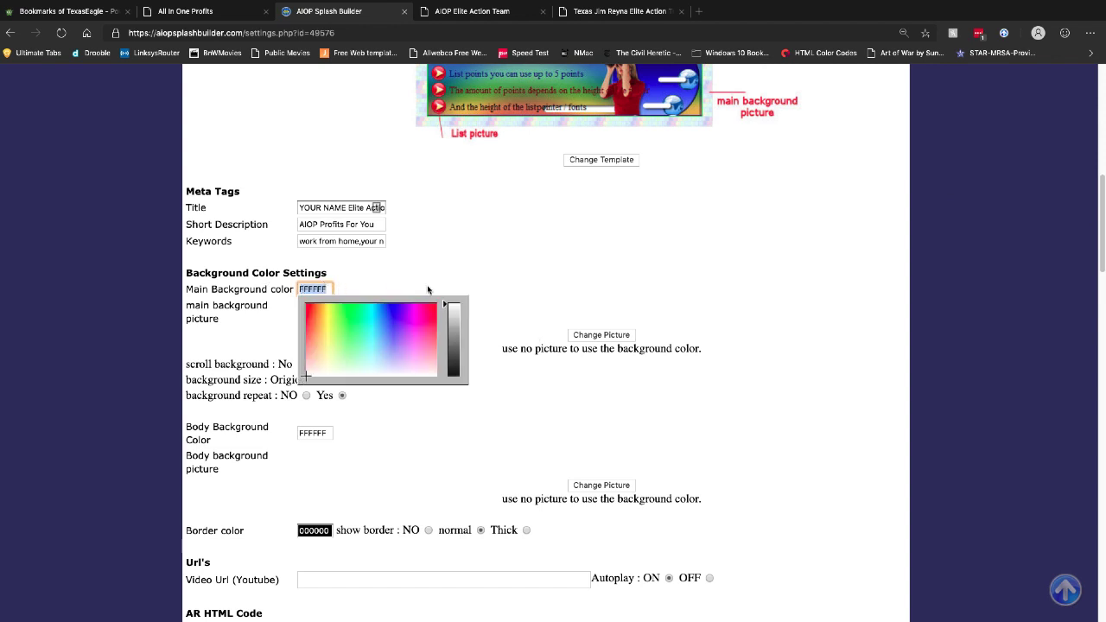
left_click(484, 248)
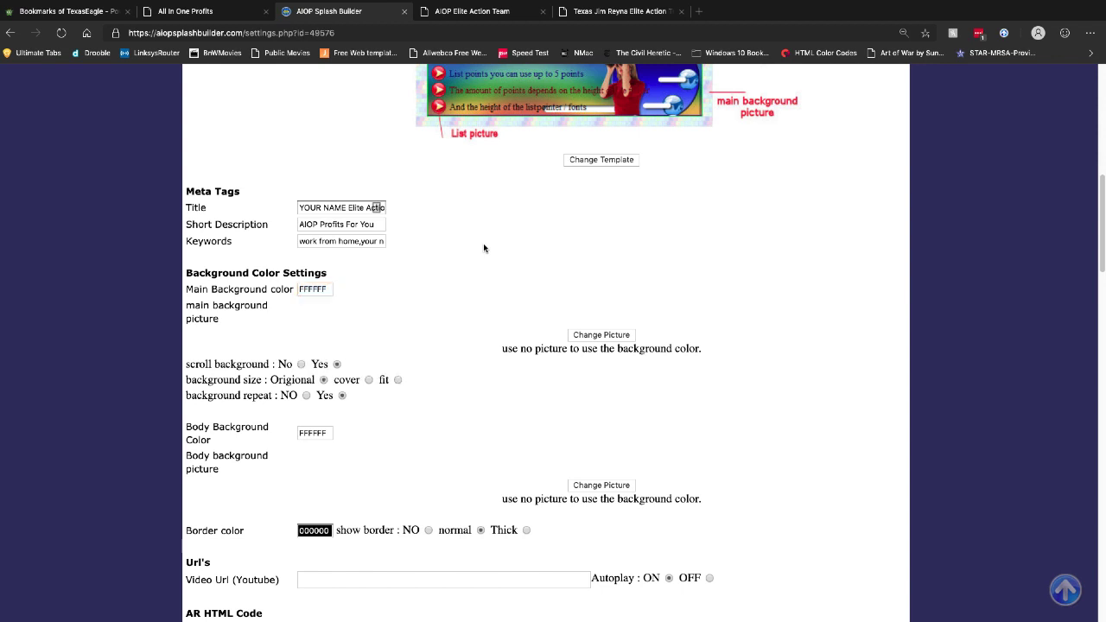
Step: Open the picture choices for the main background picture and load the background-blue-dark category
left_click(593, 338)
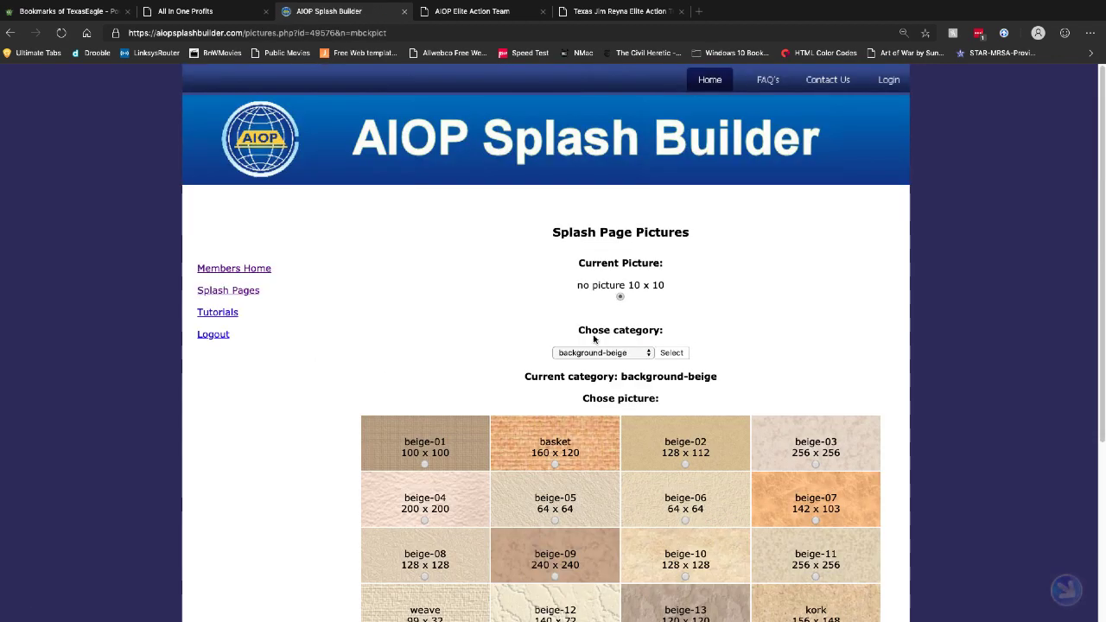
left_click(600, 353)
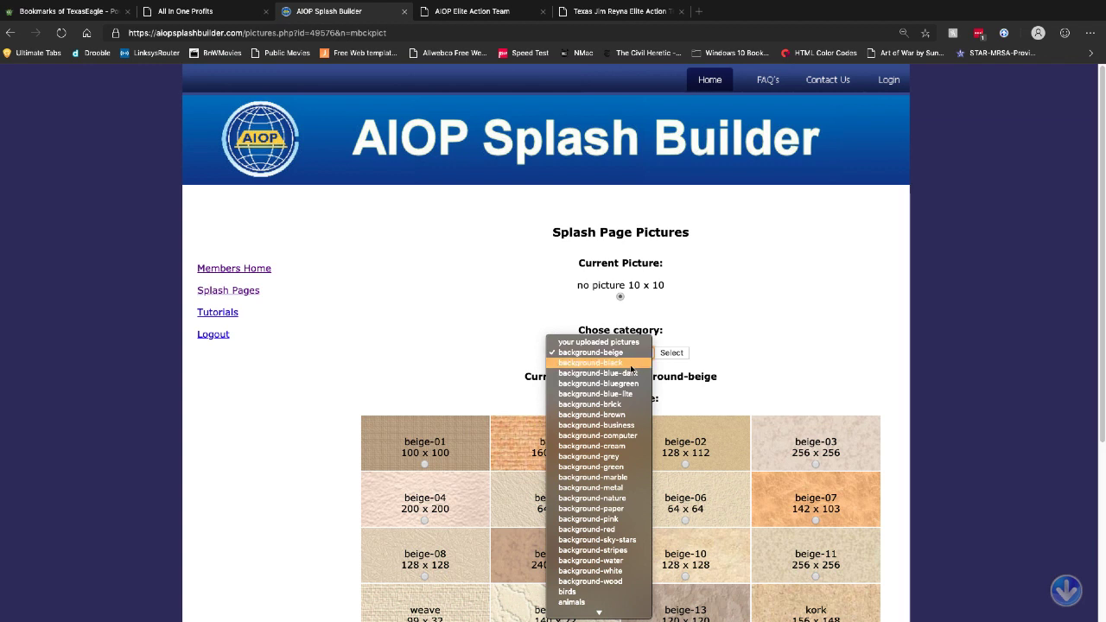
left_click(635, 372)
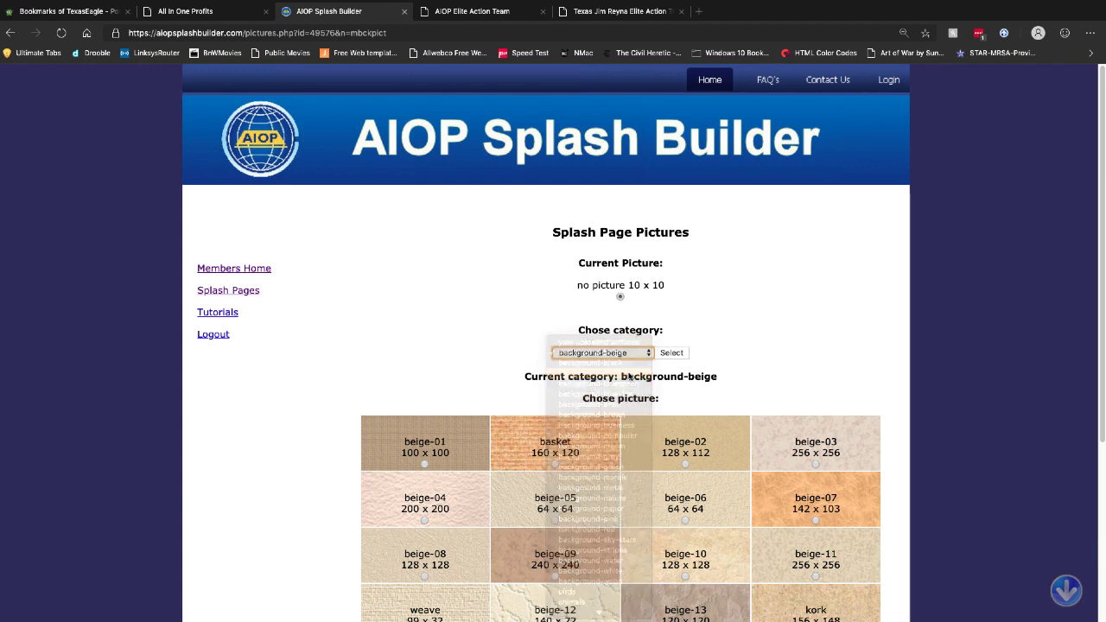
left_click(672, 353)
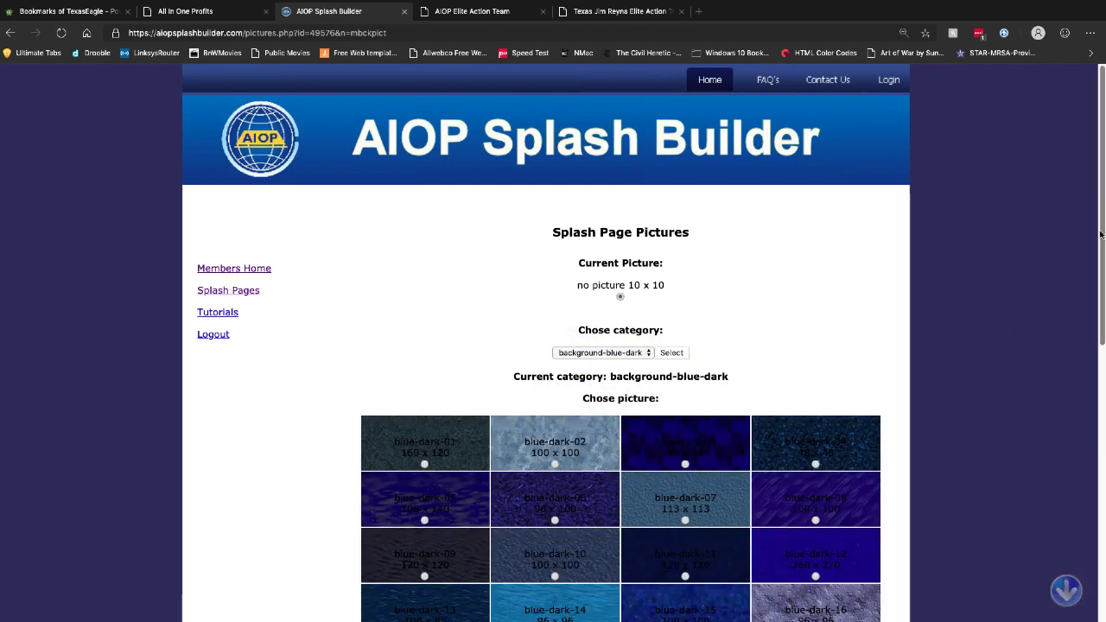
Step: Set the main background picture to blue-dark-10 and return to the splash page settings
left_click_drag(1099, 233, 1101, 344)
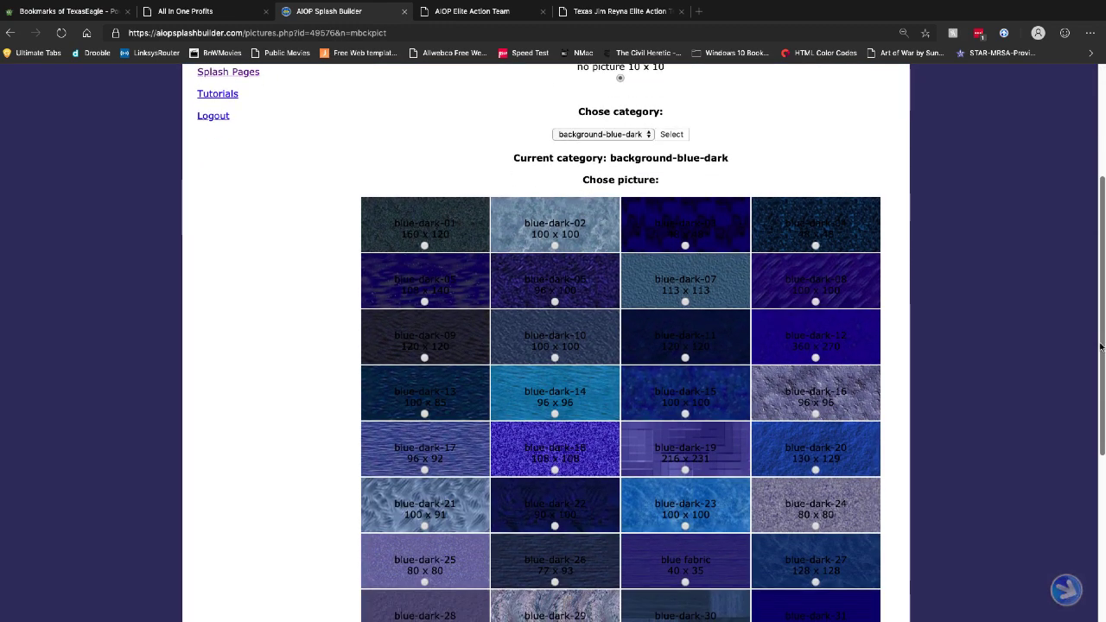
left_click(555, 357)
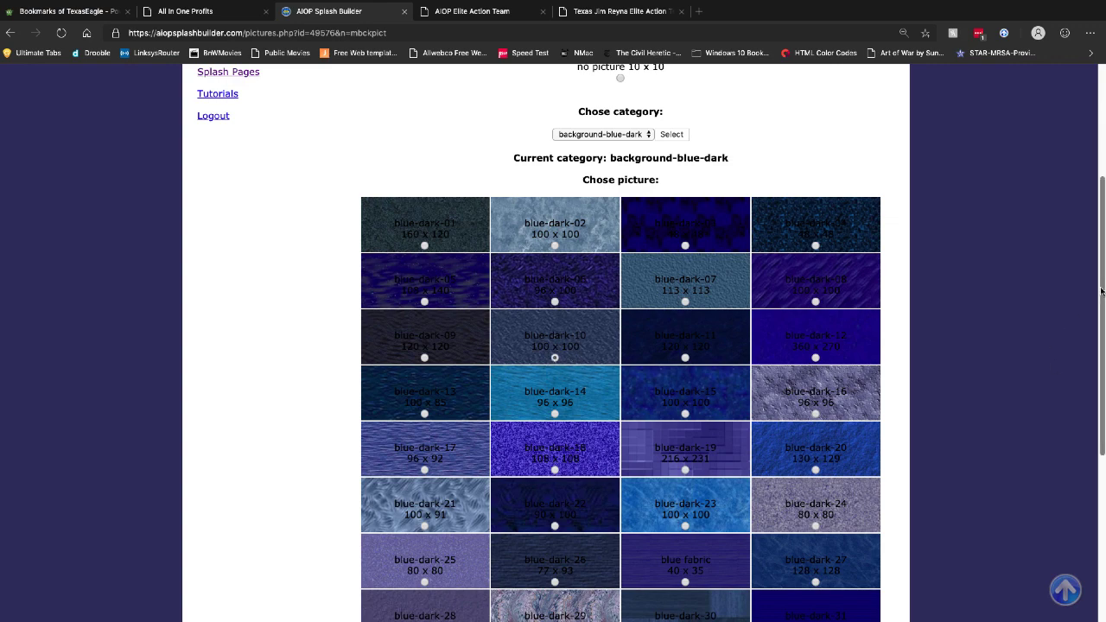
scroll(381, 516, "down", 5)
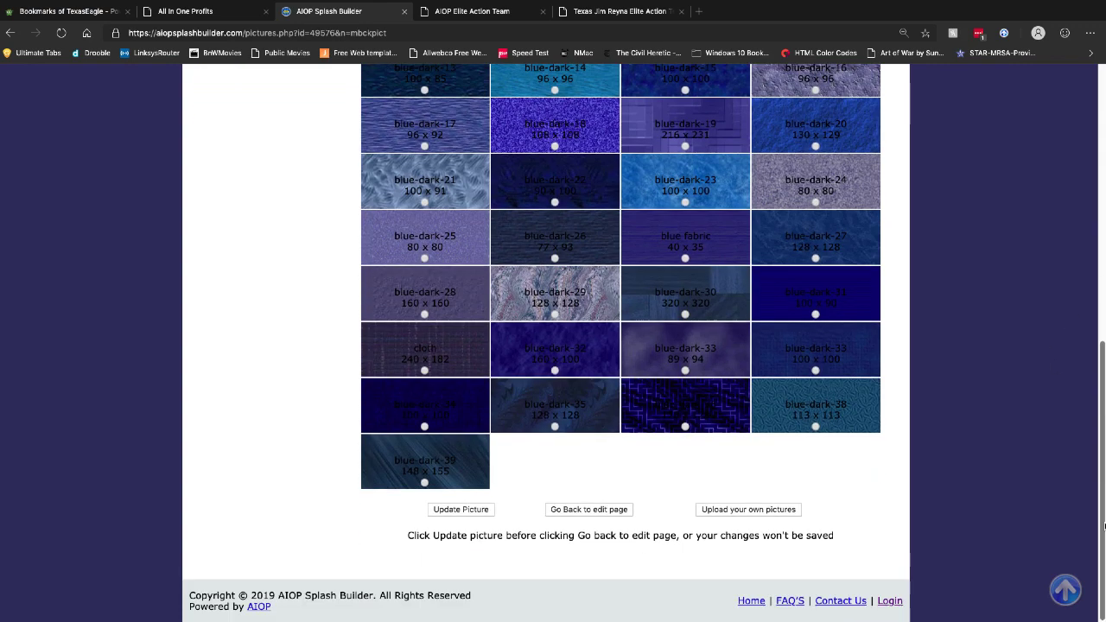
left_click(482, 508)
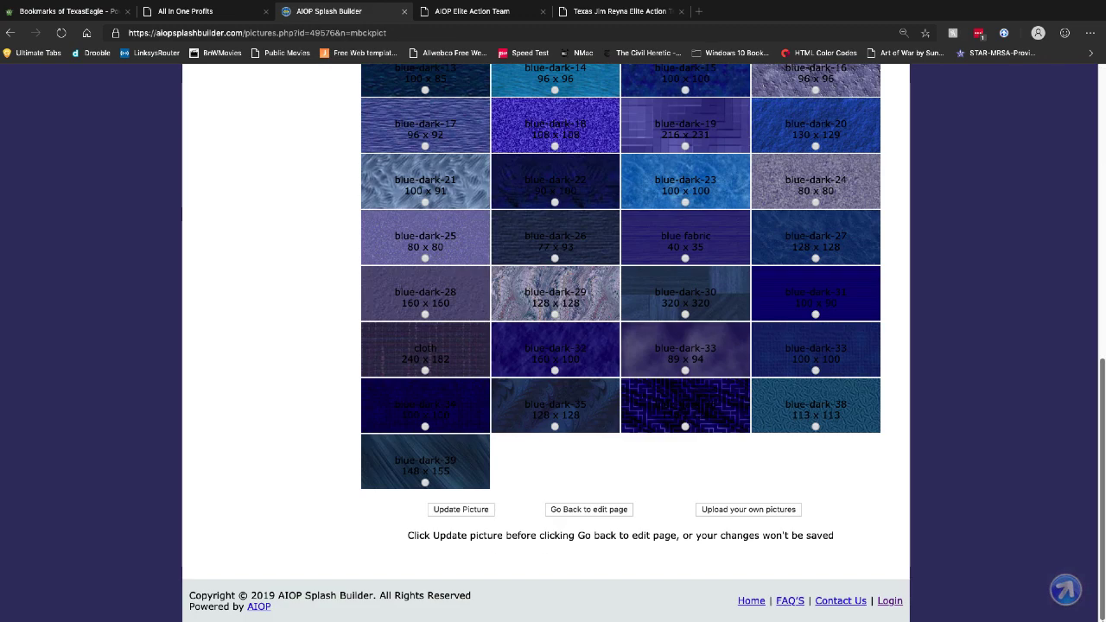
left_click(596, 510)
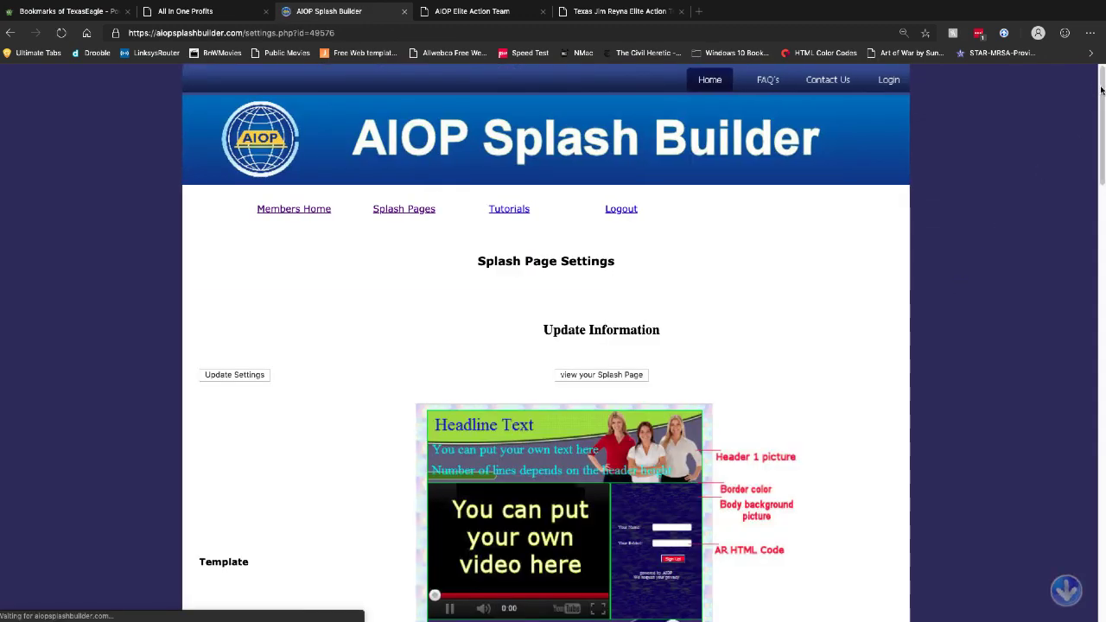
Step: Save the splash page settings and check the main background in the page preview
left_click_drag(1102, 90, 1101, 553)
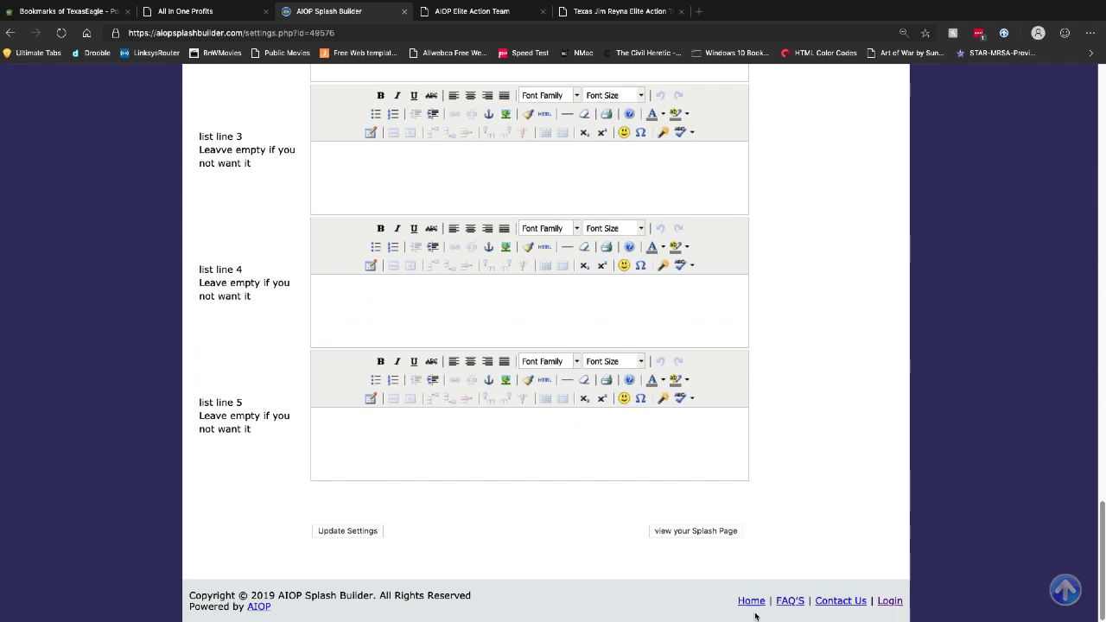
left_click(344, 530)
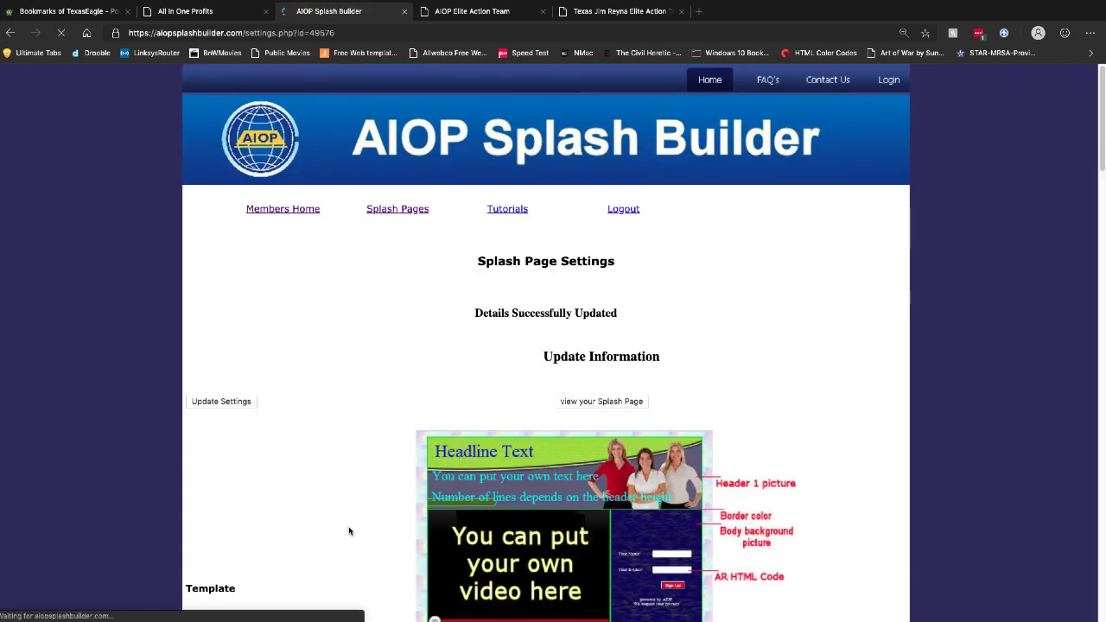
scroll(546, 345, "down", 20)
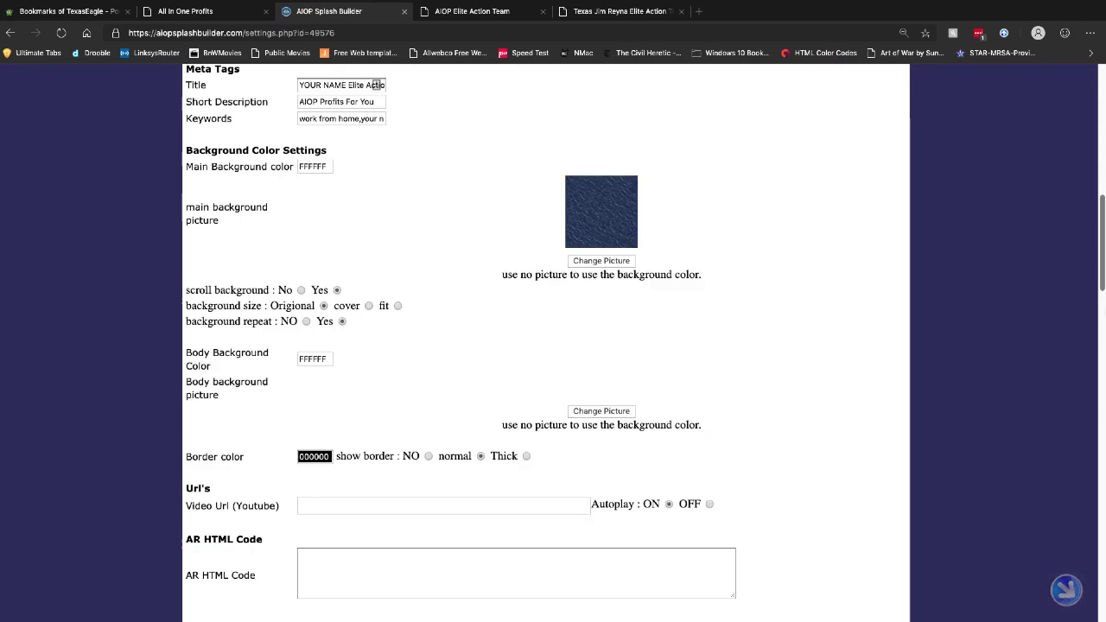
scroll(546, 345, "down", 2)
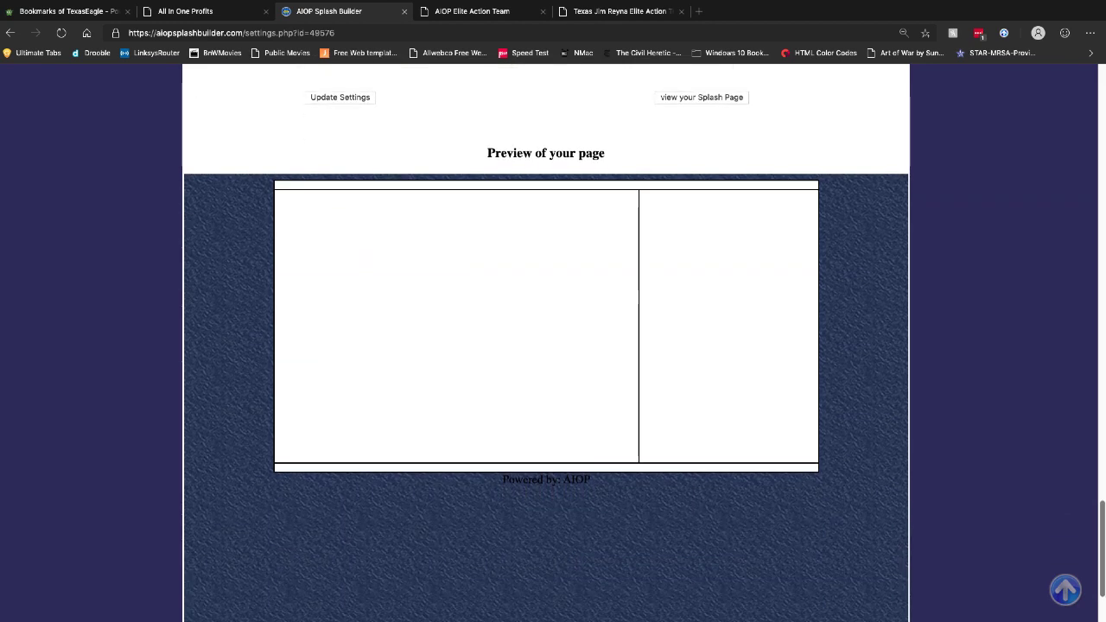
scroll(553, 346, "up", 15)
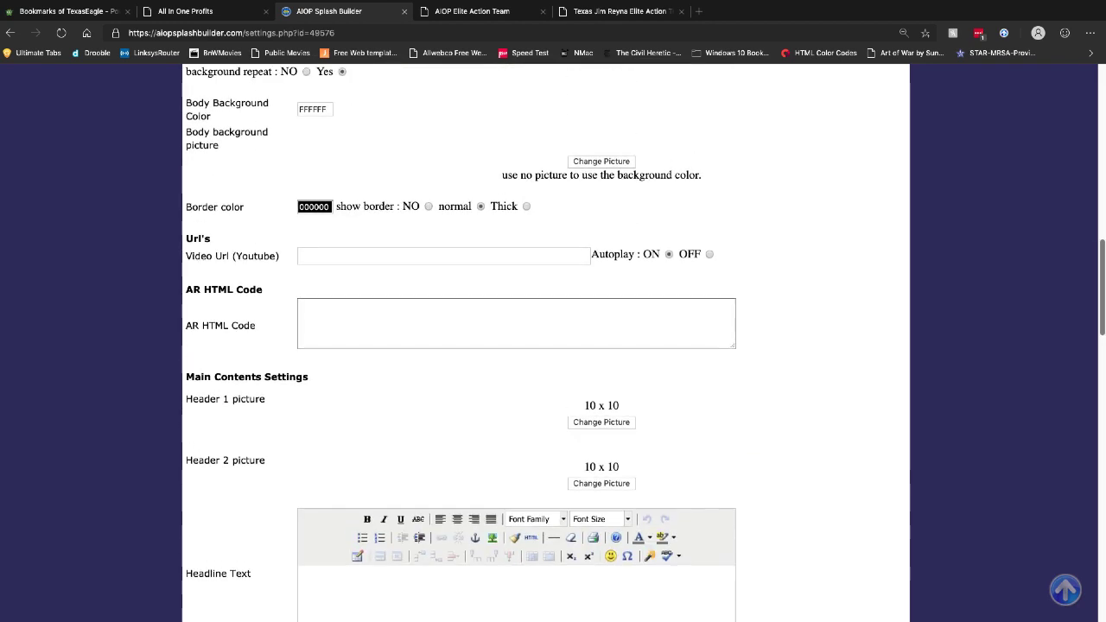
scroll(376, 183, "up", 4)
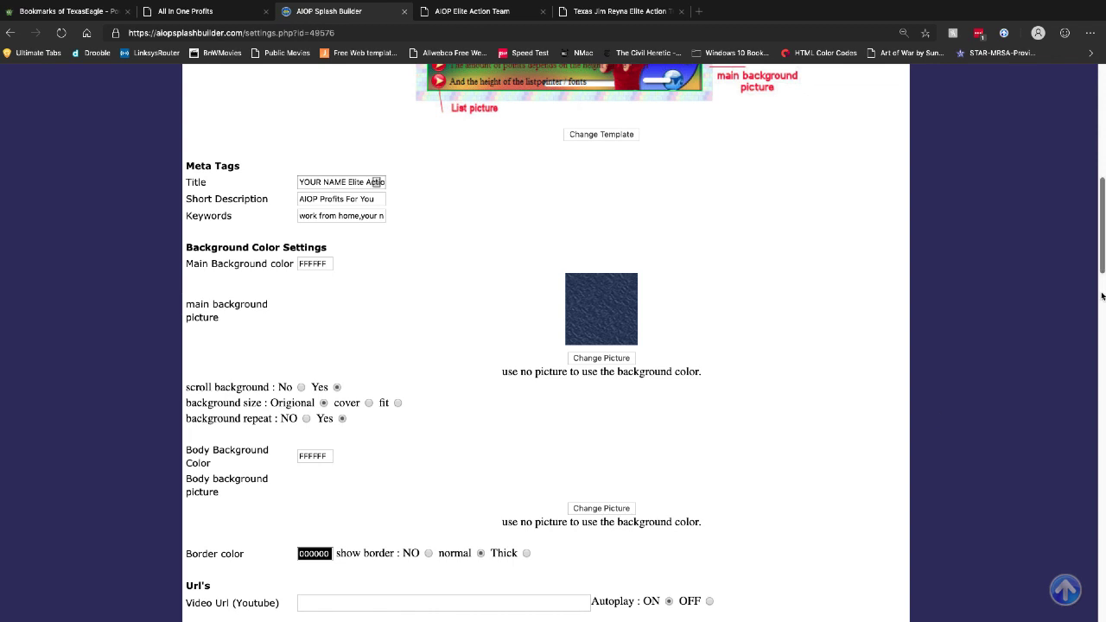
Step: Open the picture choices for the body background picture and load the background-red category
left_click_drag(1102, 277, 1102, 291)
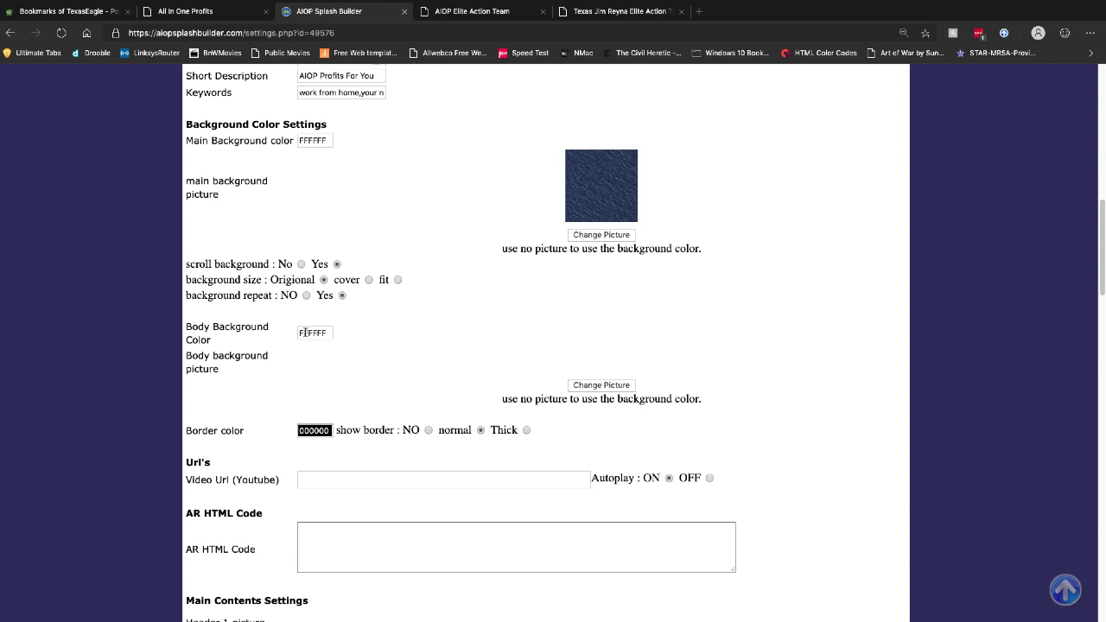
left_click(603, 386)
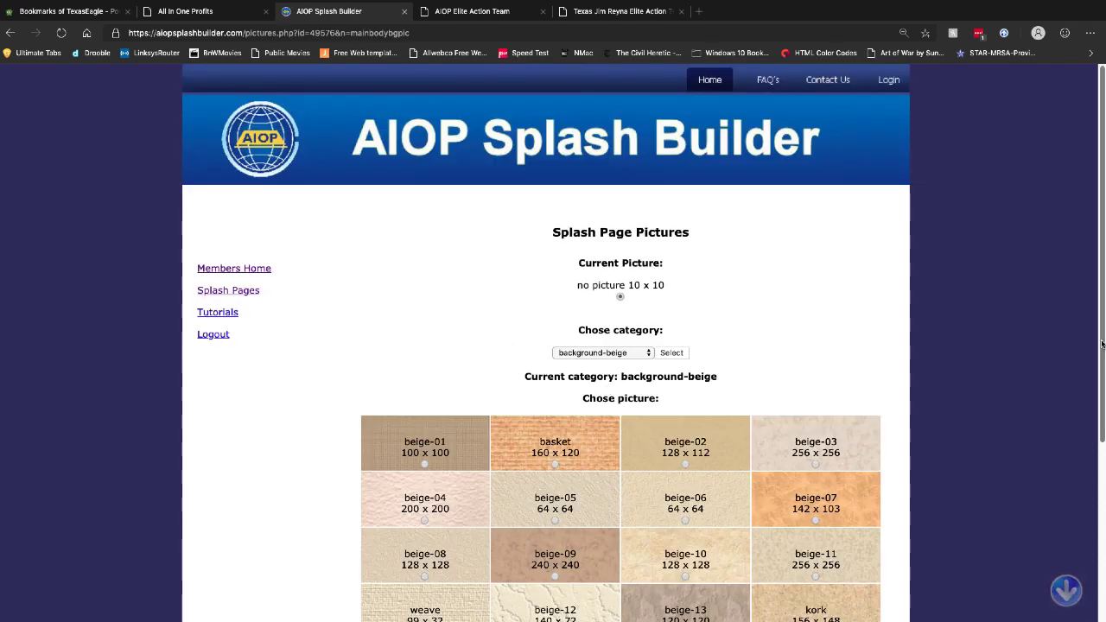
left_click_drag(1101, 341, 1100, 374)
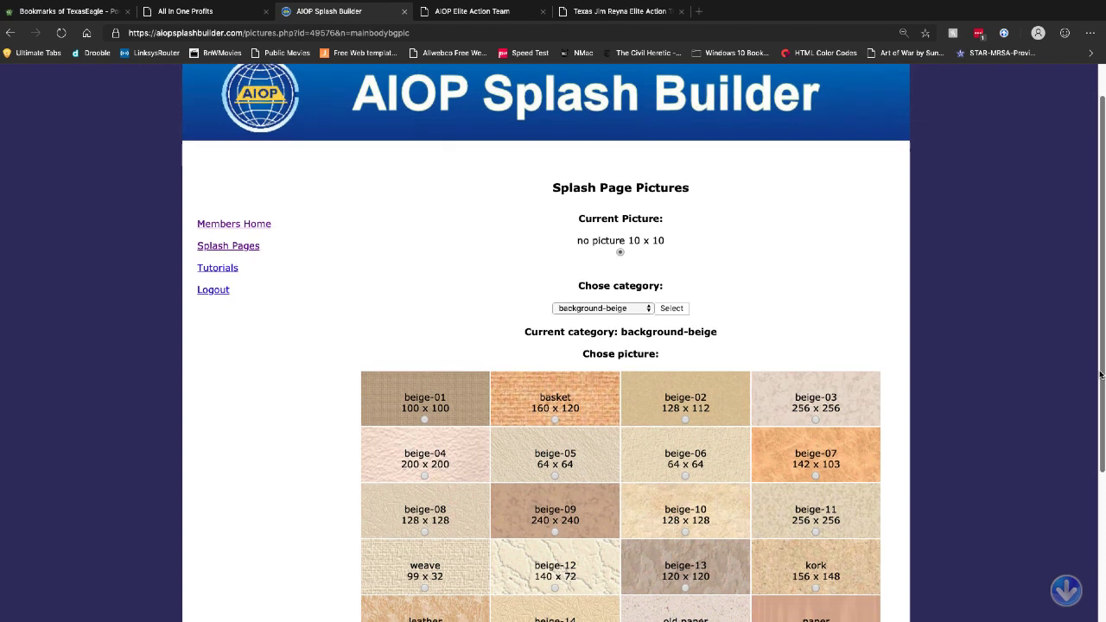
left_click(630, 311)
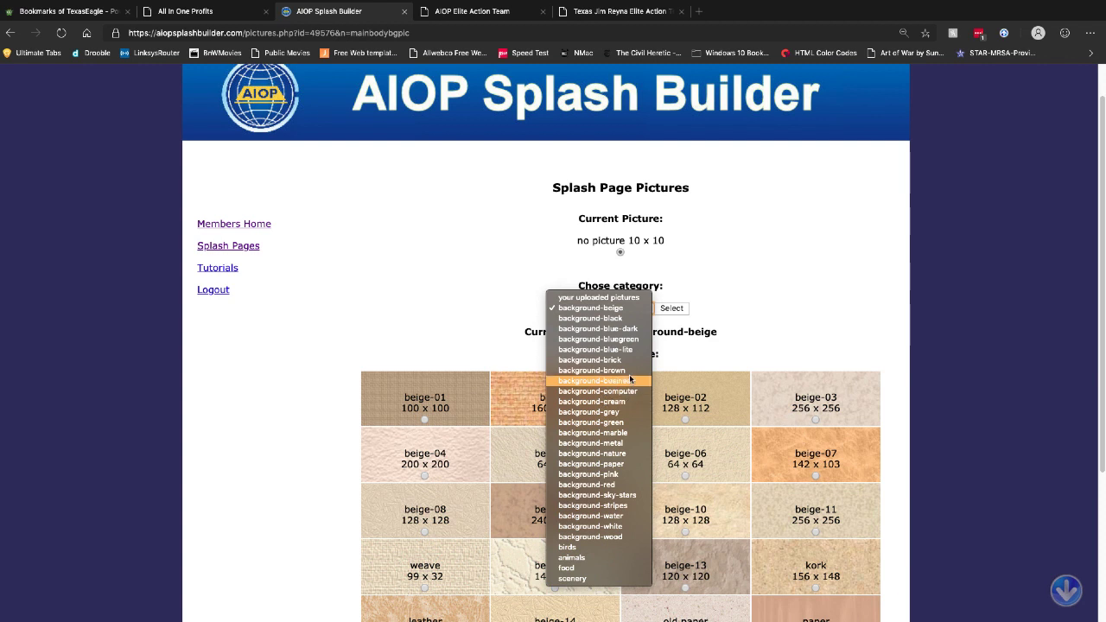
left_click(618, 486)
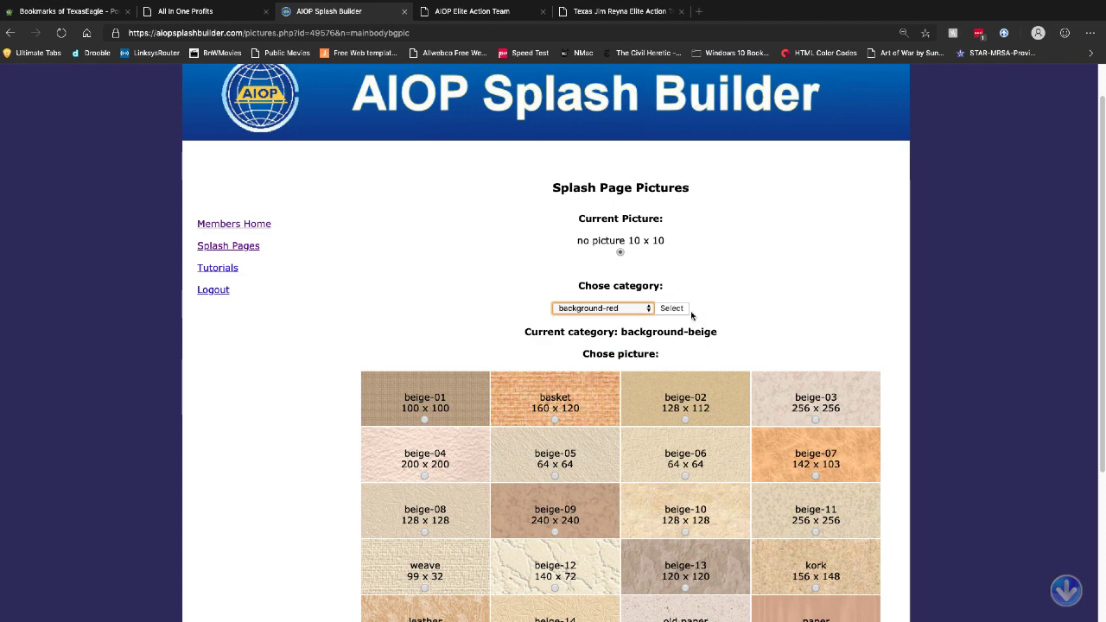
left_click(679, 310)
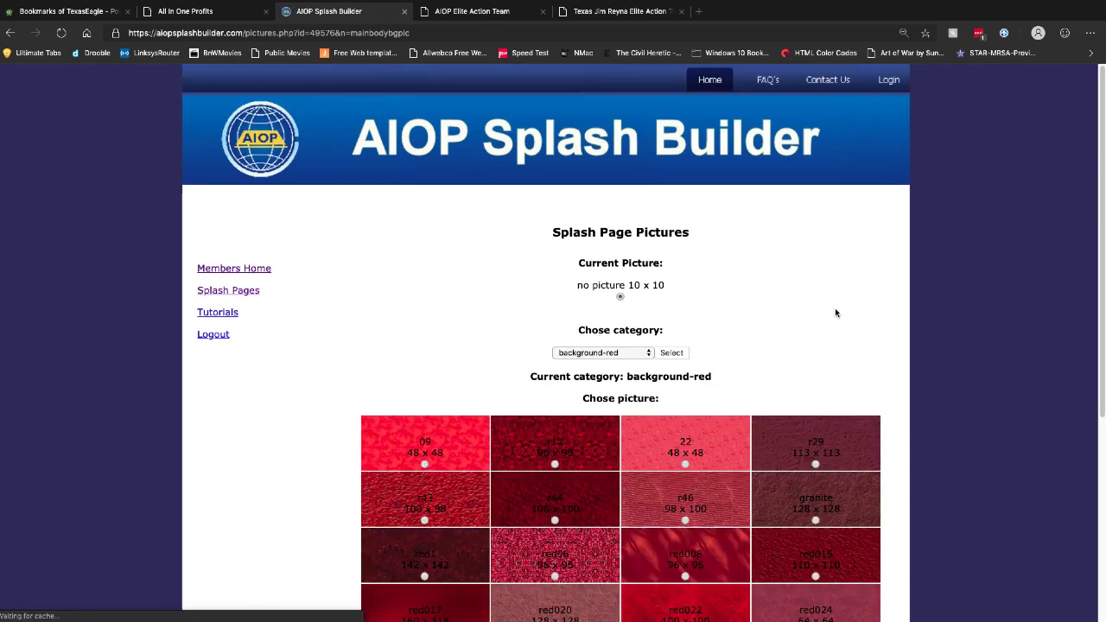
Step: Set the body background picture to red015 and return to the splash page settings
left_click_drag(1101, 243, 1100, 455)
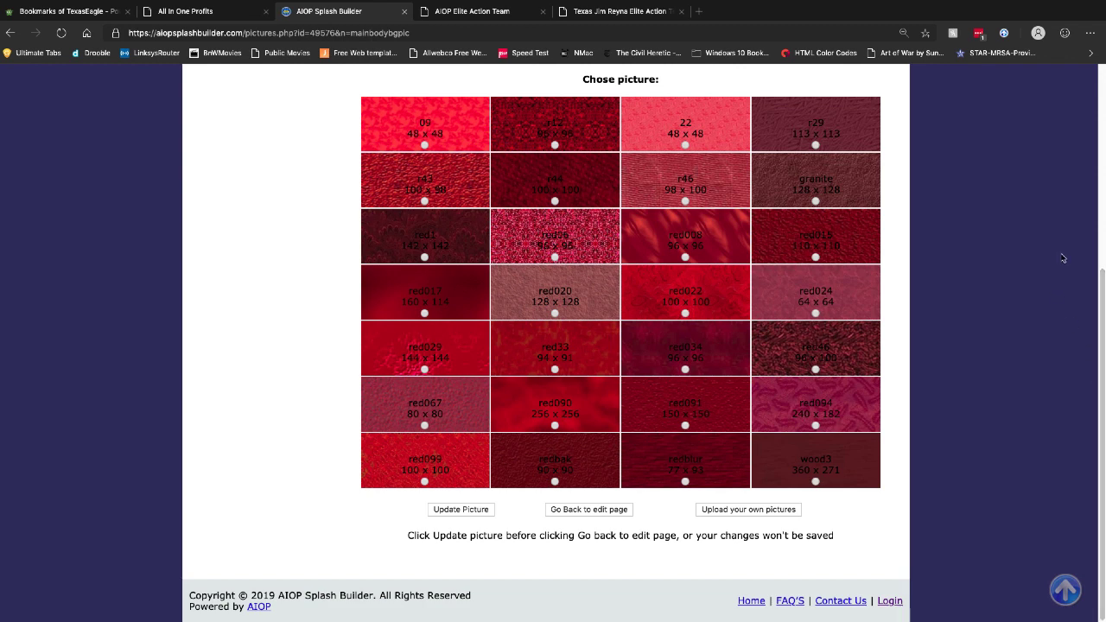
left_click(816, 257)
left_click(479, 511)
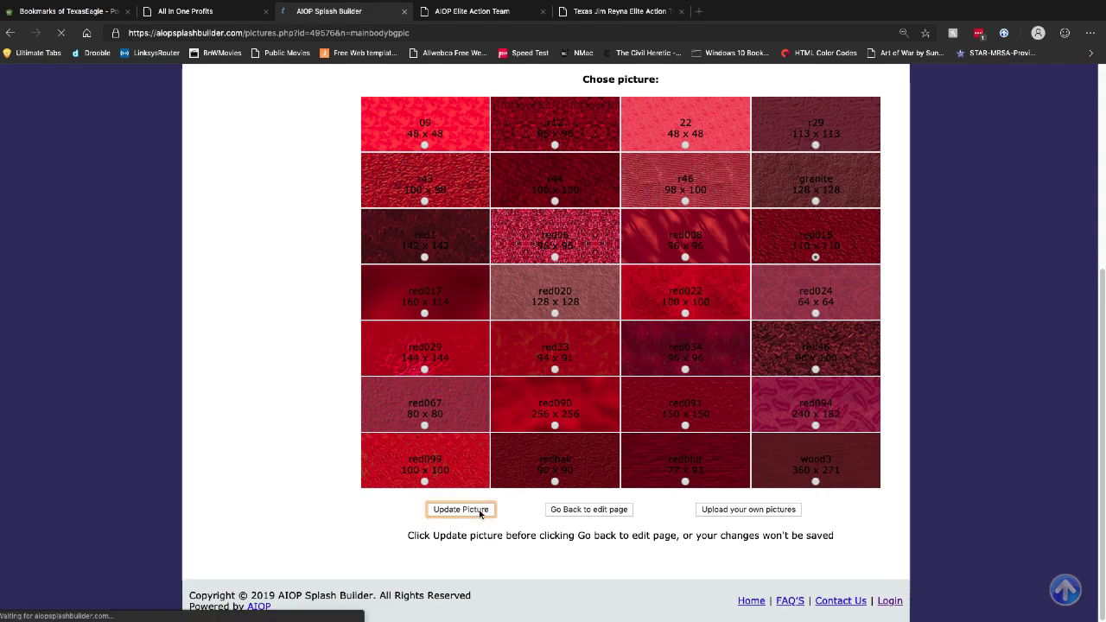
scroll(628, 510, "down", 5)
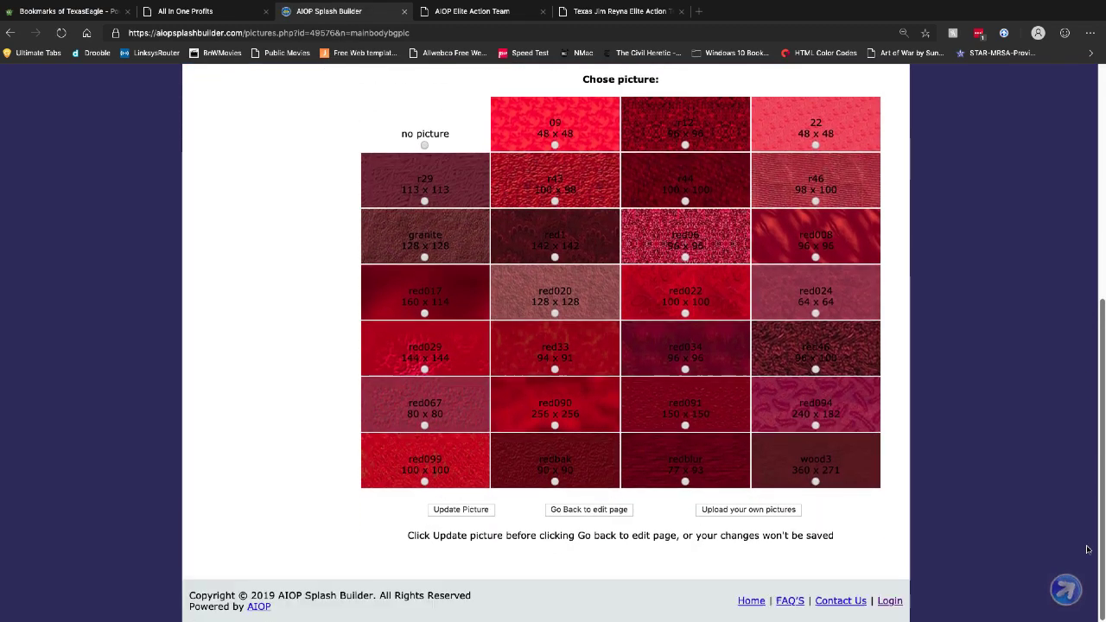
left_click(628, 510)
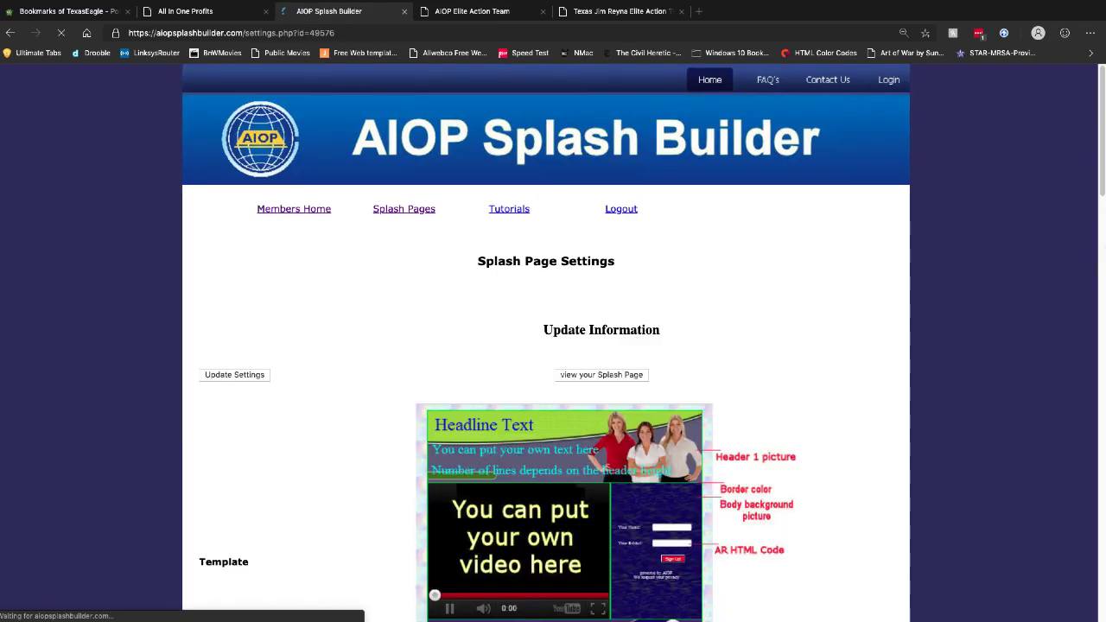
Step: Save the settings with the new body background and compare the page preview with the template diagram
left_click_drag(1100, 193, 1103, 609)
left_click(347, 530)
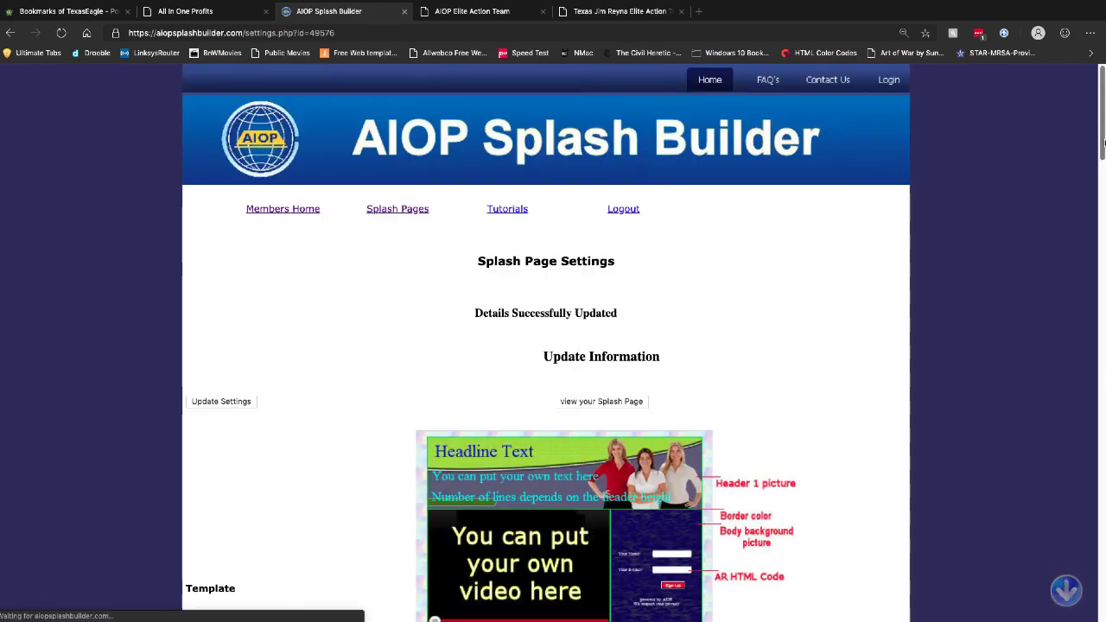
left_click_drag(1103, 142, 1102, 574)
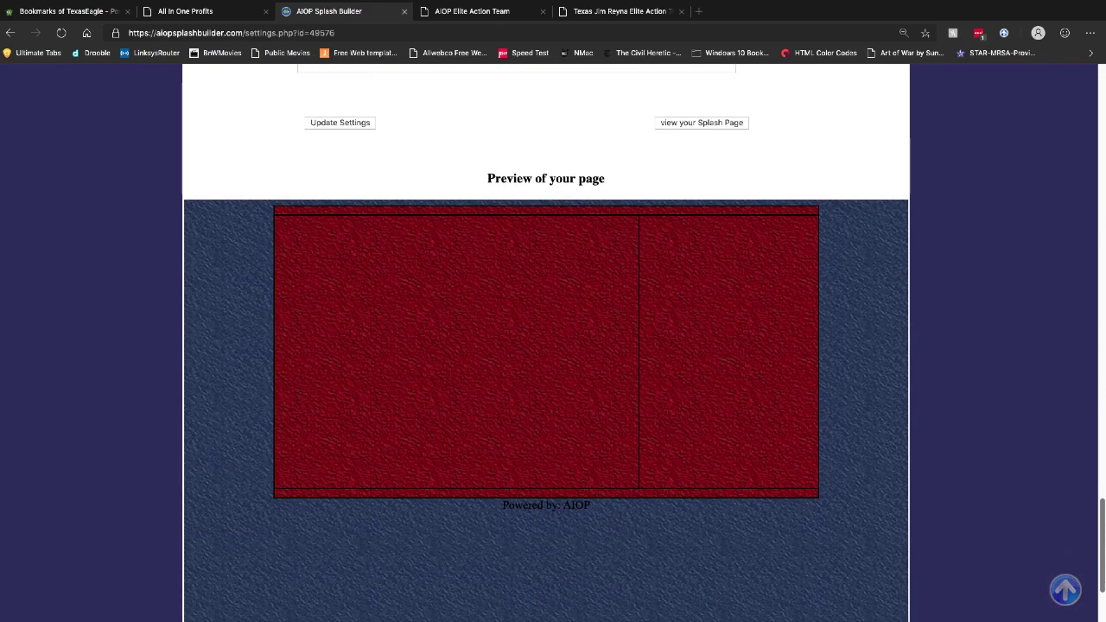
left_click_drag(1102, 574, 1102, 177)
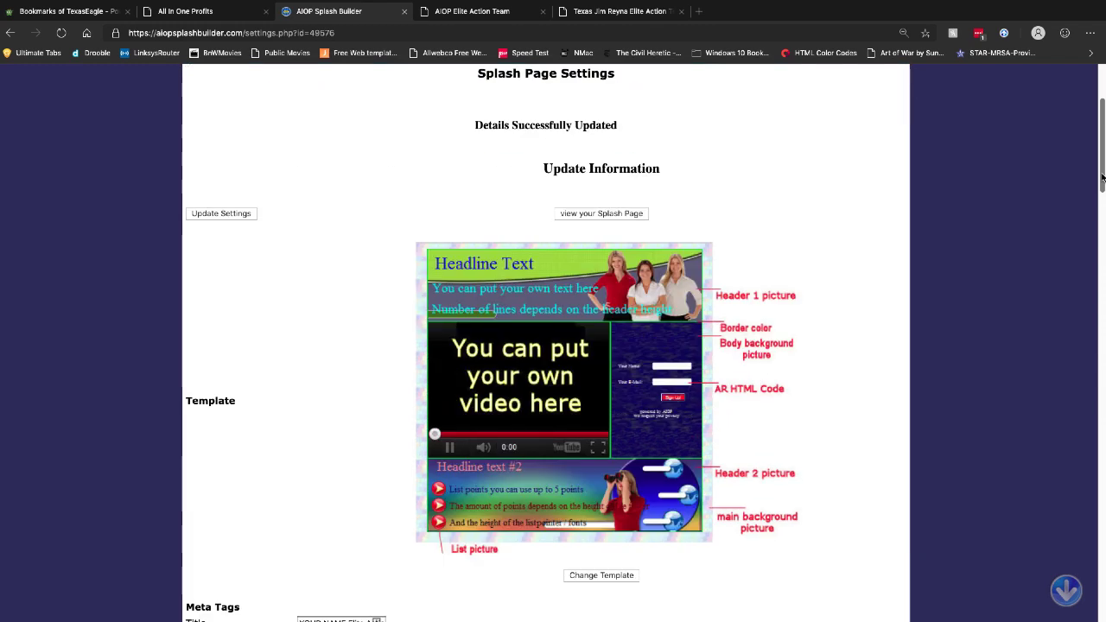
scroll(1102, 177, "down", 3)
scroll(1088, 178, "up", 2)
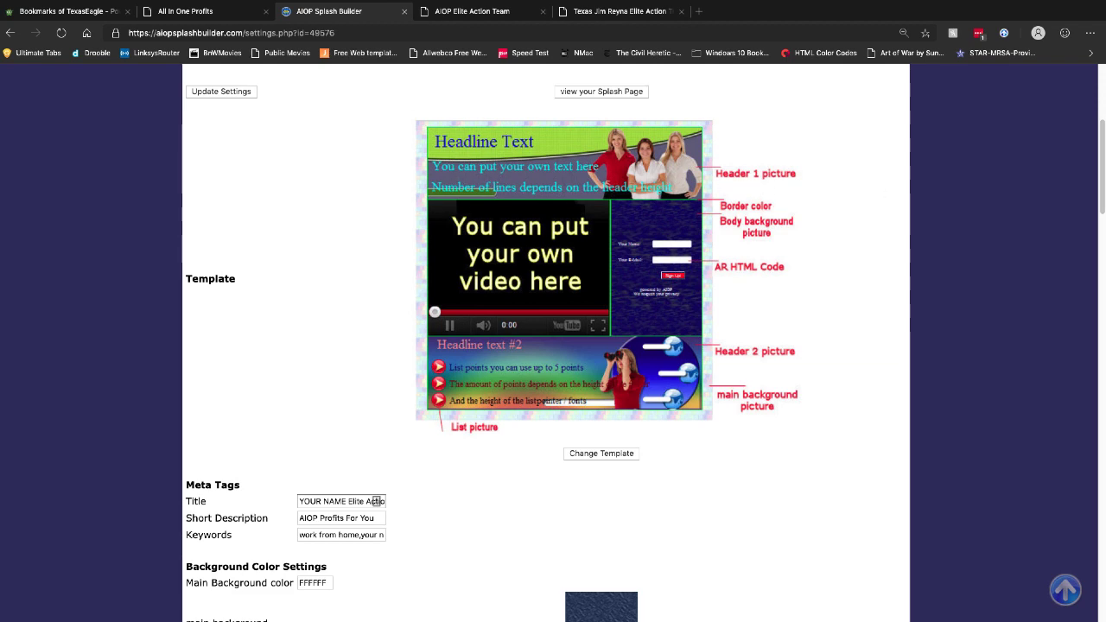
Step: Open the picture choices for the Header 1 picture in the main contents settings
left_click_drag(1100, 177, 1099, 328)
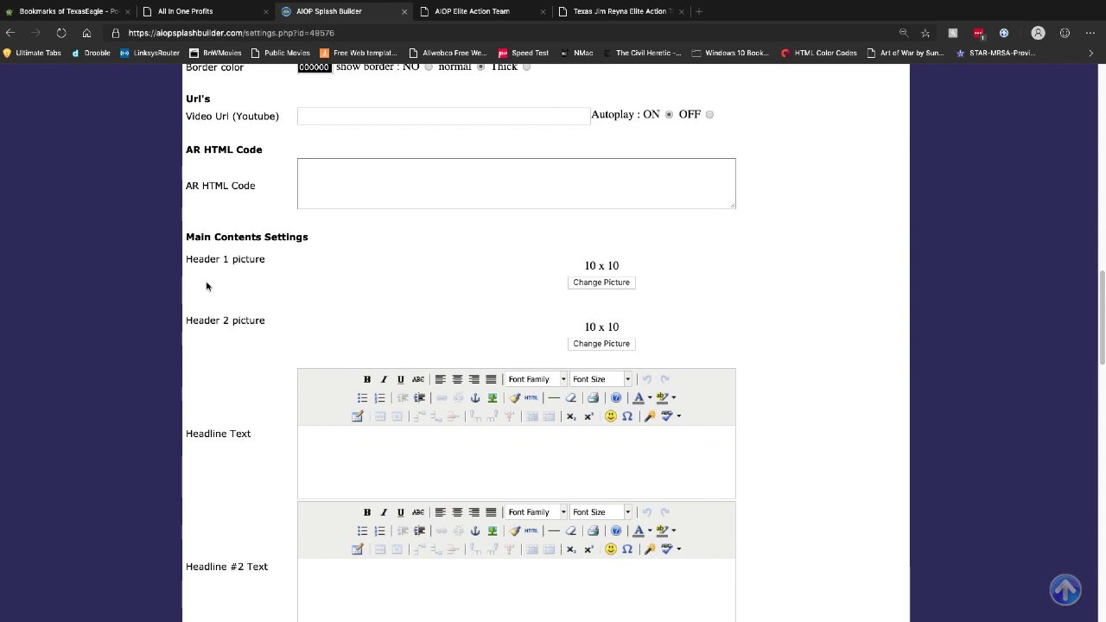
mouse_move(178, 260)
left_mouse_down()
mouse_move(328, 264)
mouse_move(175, 259)
mouse_move(199, 258)
mouse_move(187, 259)
left_mouse_up()
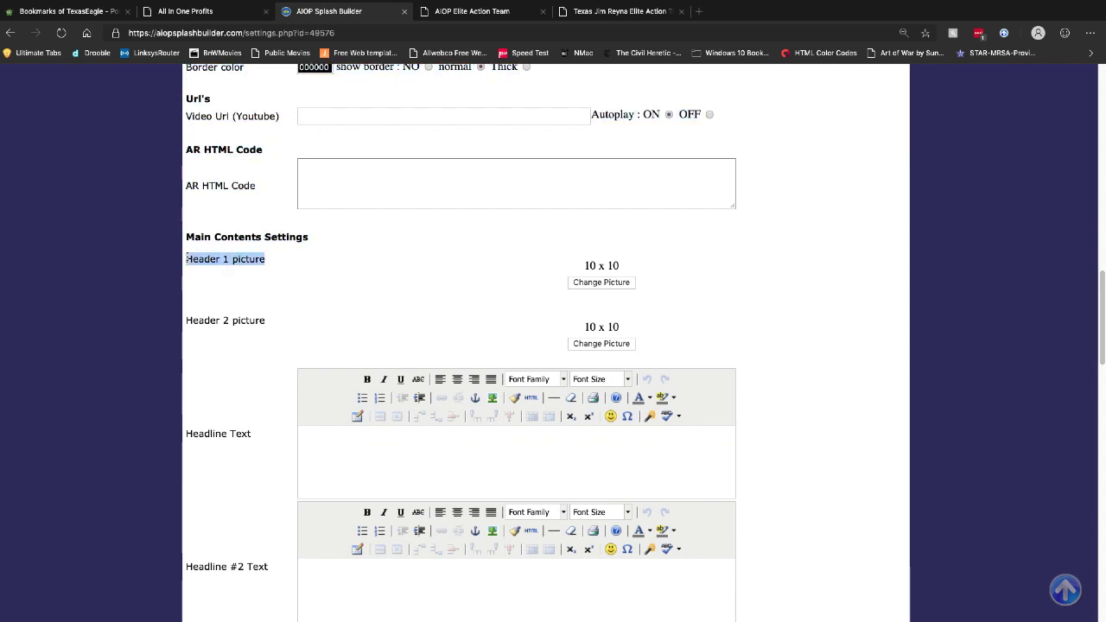
left_click(596, 283)
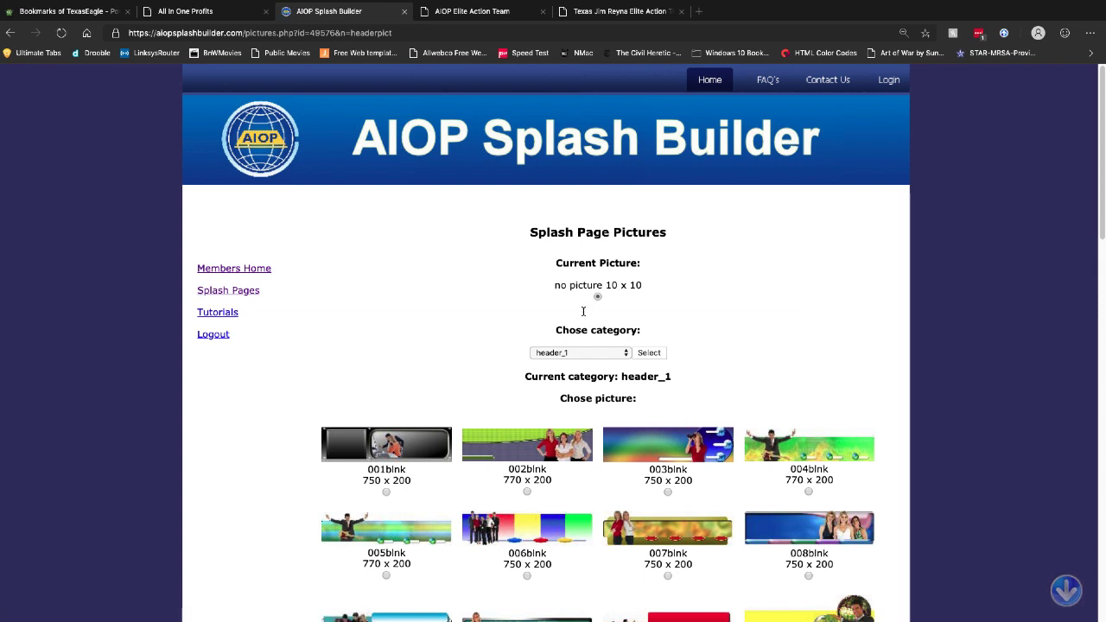
left_click(527, 491)
left_click(602, 352)
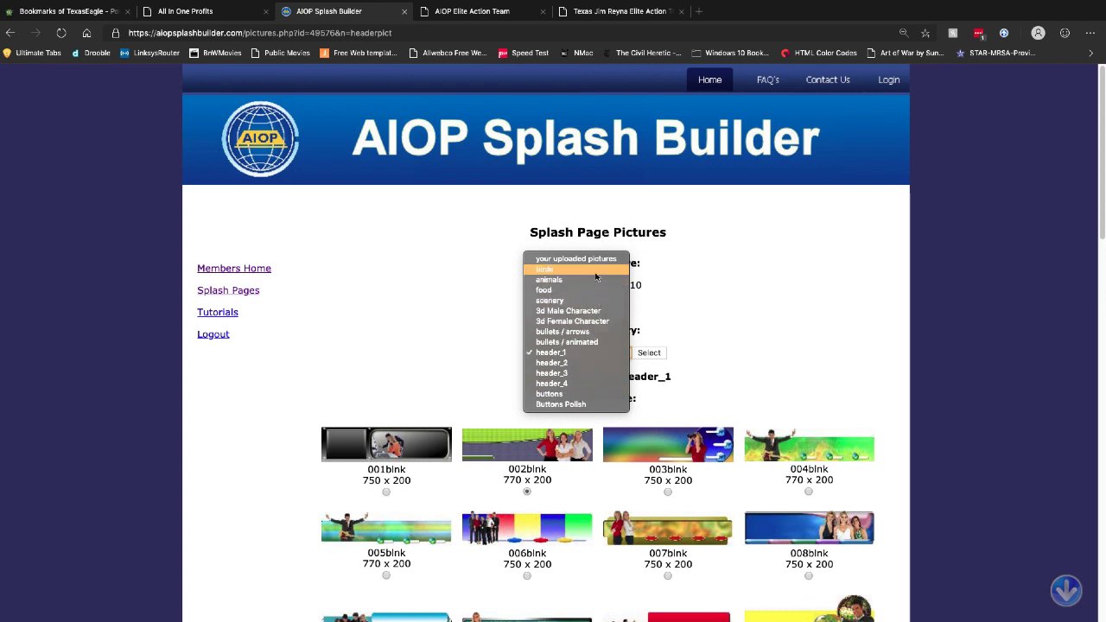
left_click(730, 345)
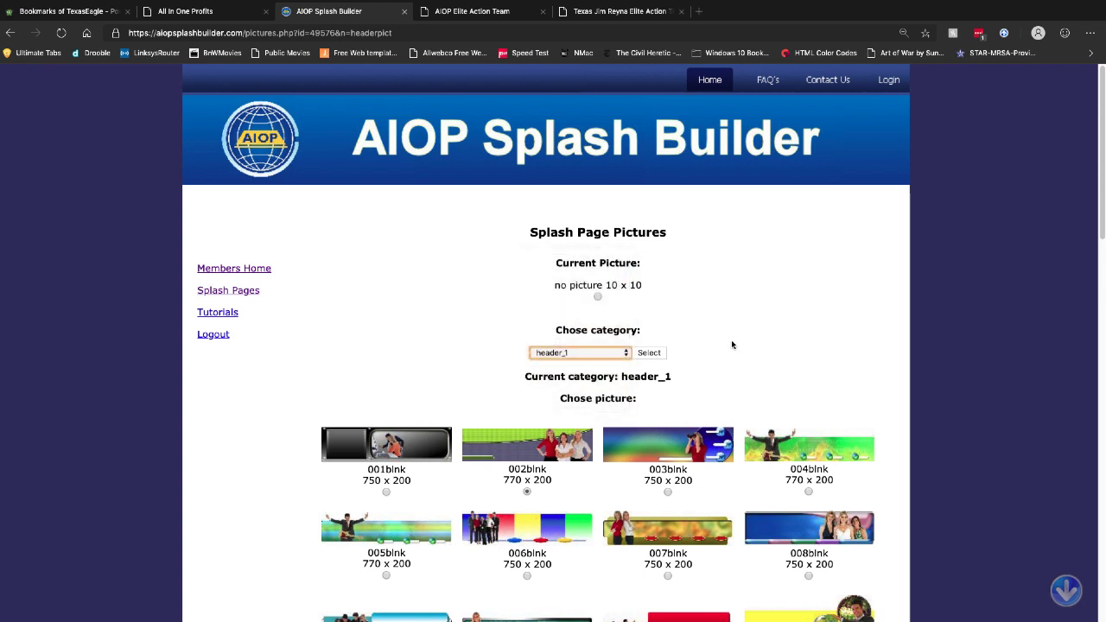
left_click(649, 353)
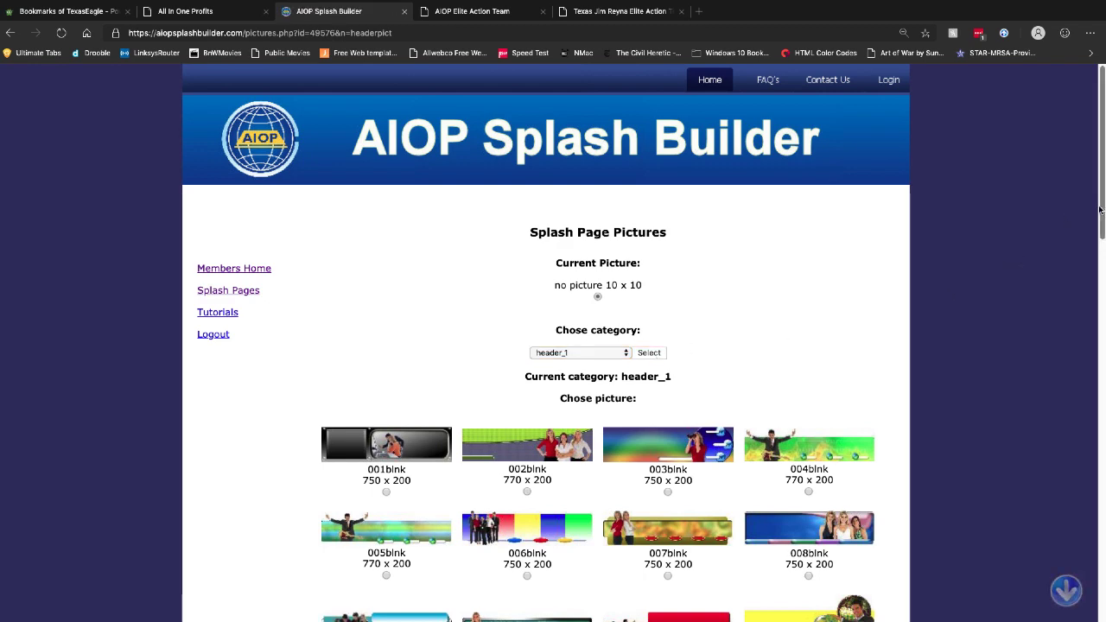
Step: Choose 002blnk from the header_1 category as the Header 1 picture and update the picture
left_click_drag(1100, 211, 1103, 277)
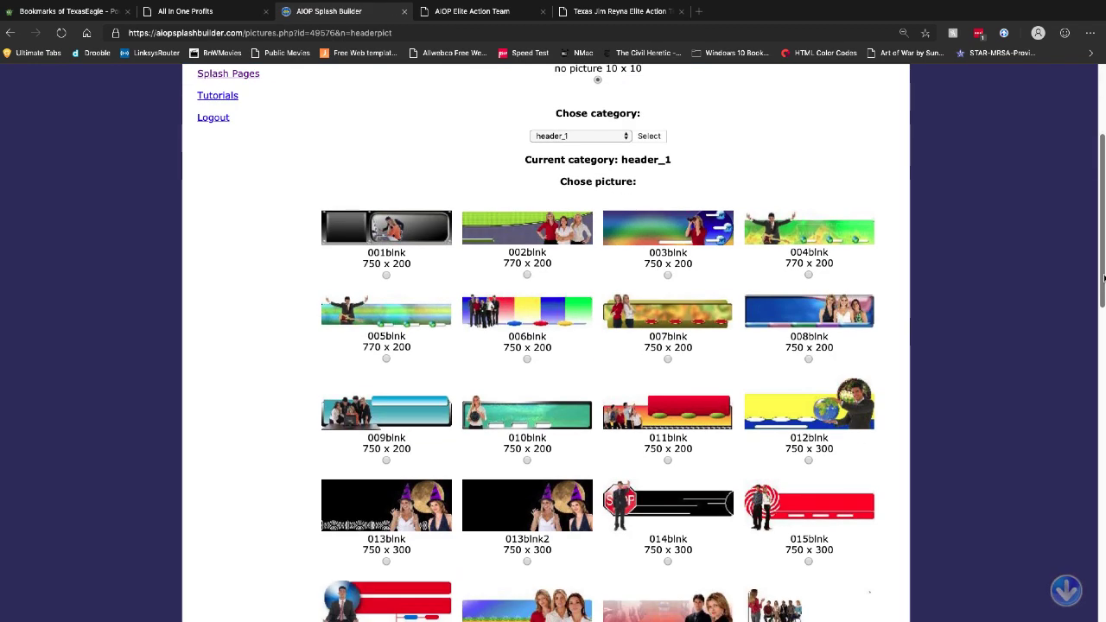
left_click(527, 275)
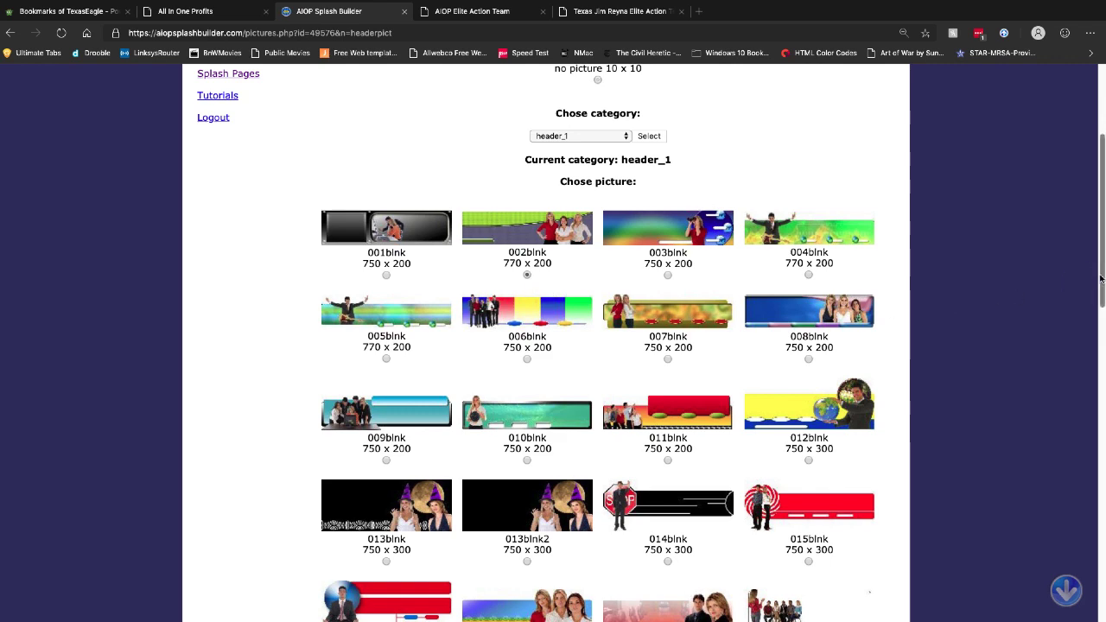
left_click_drag(1098, 273, 1098, 587)
left_click(449, 511)
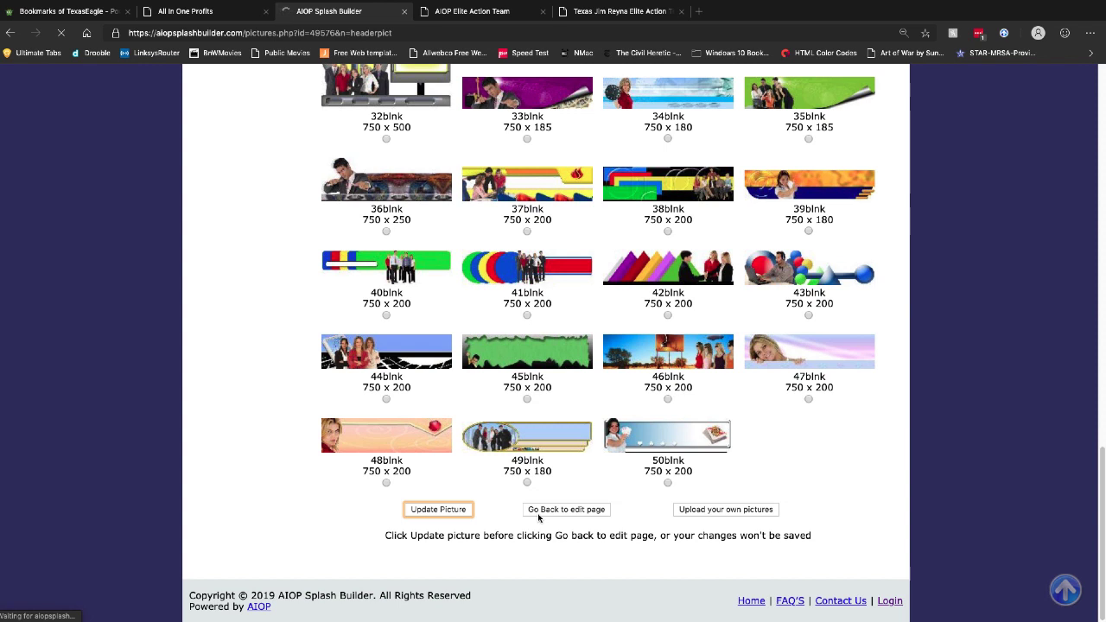
mouse_move(1, 415)
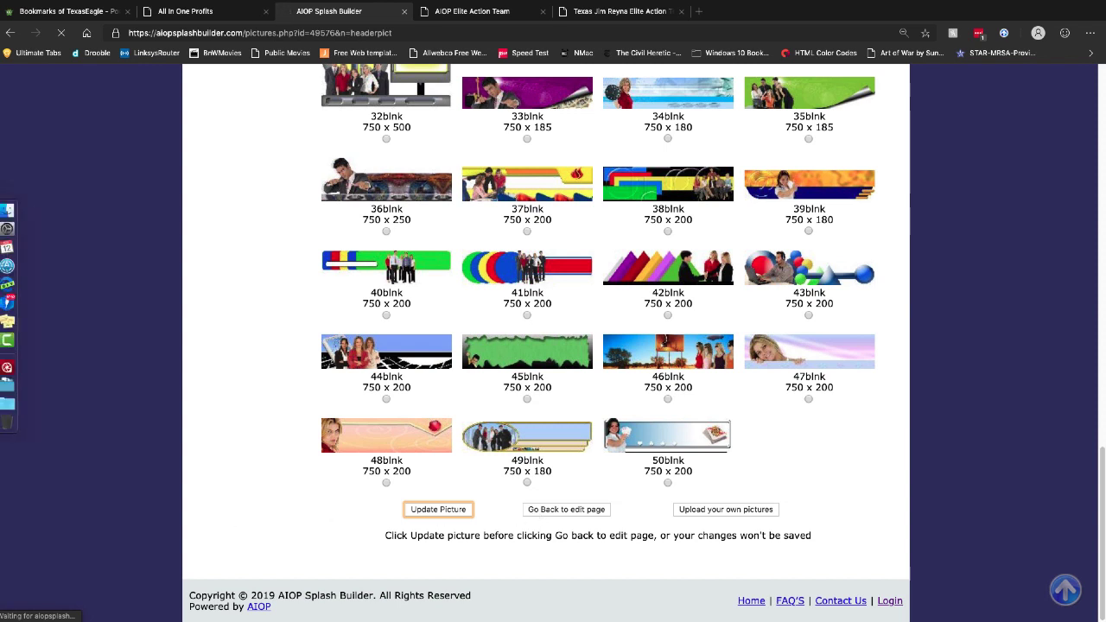
right_click(25, 367)
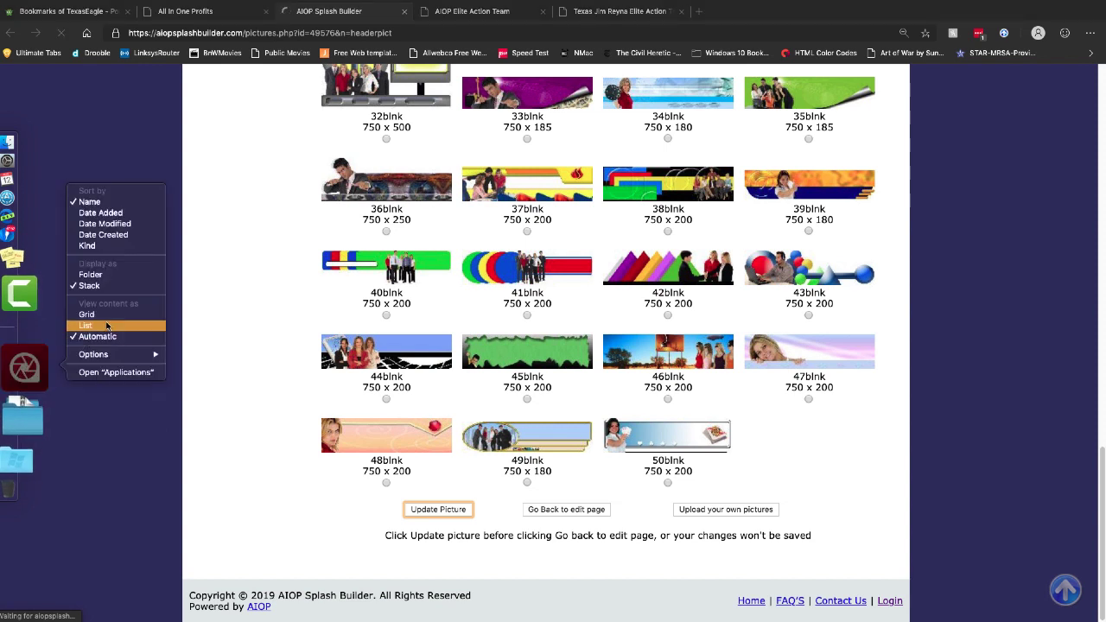
right_click(24, 295)
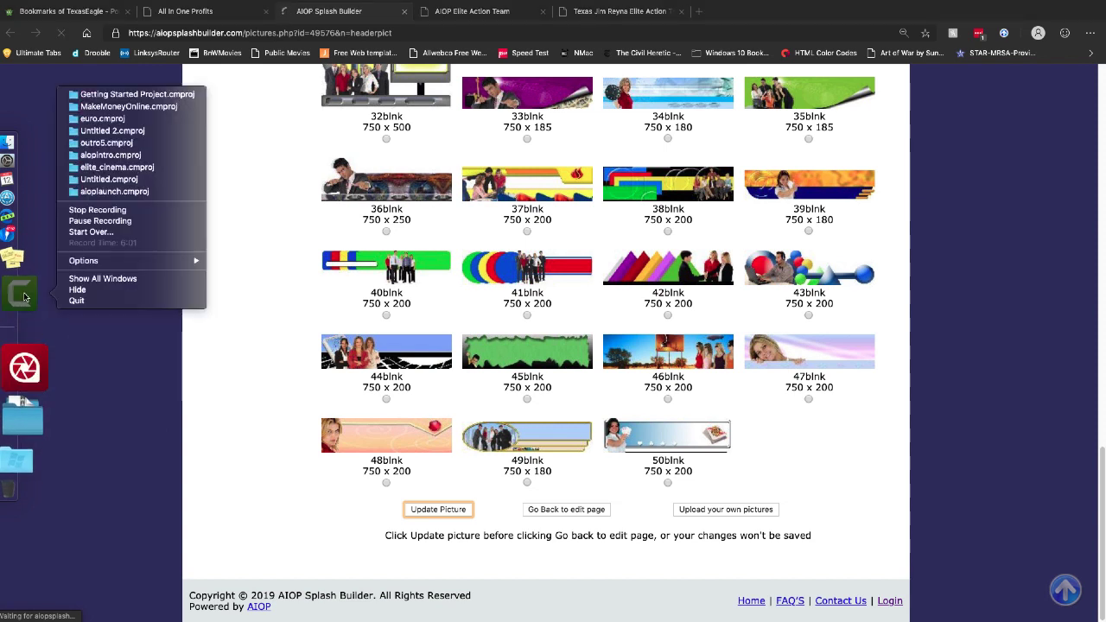
left_click(117, 222)
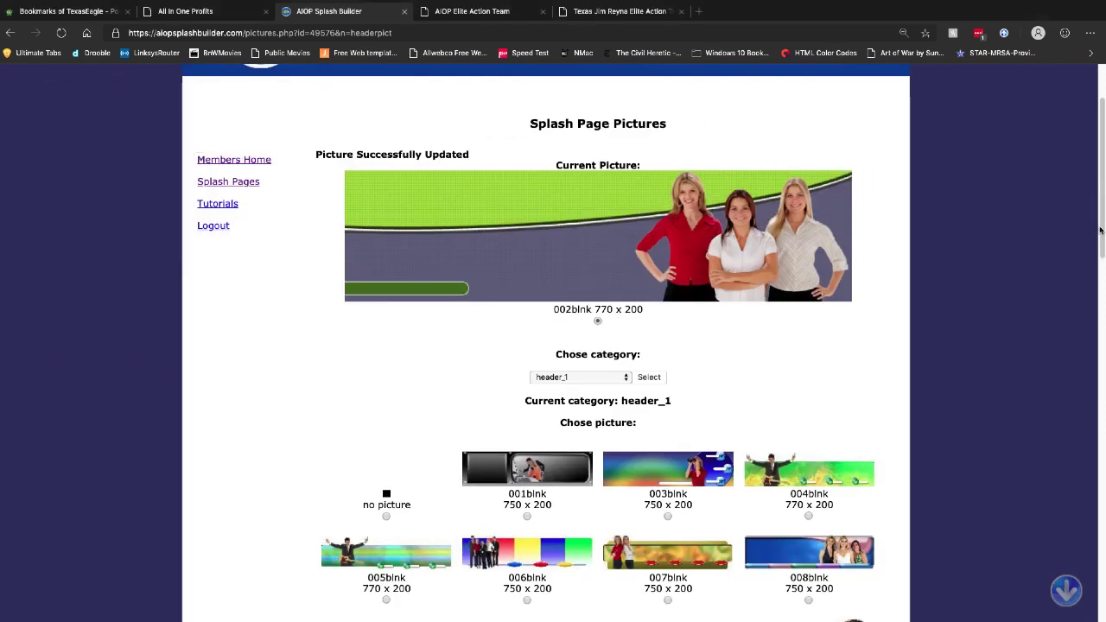
Step: Return to the splash page settings and save them with the new header picture
scroll(1101, 233, "down", 15)
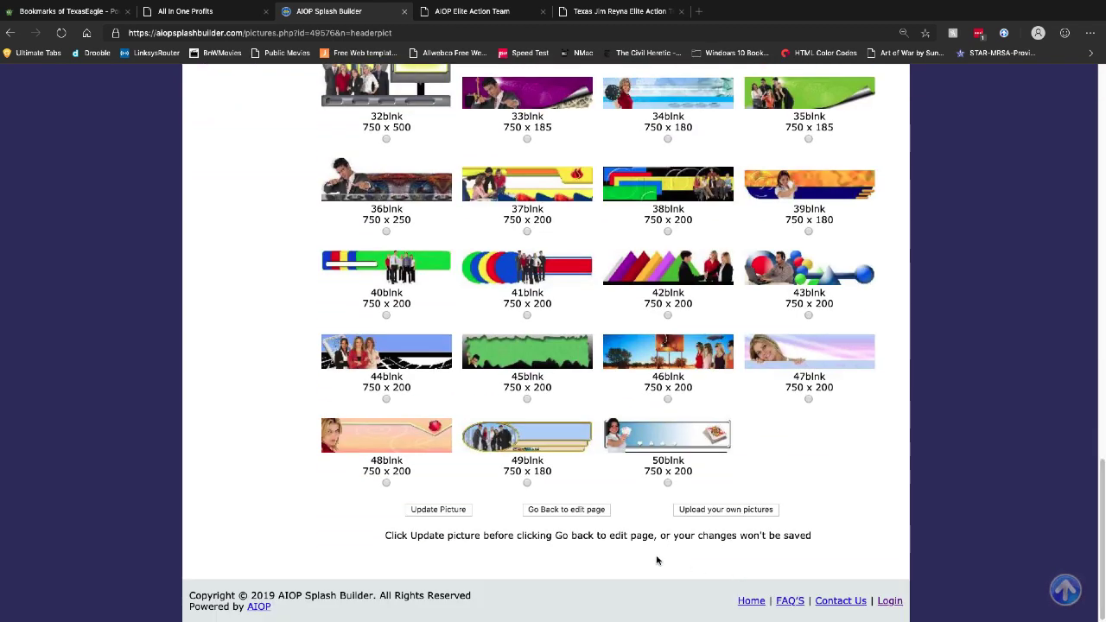
left_click(551, 510)
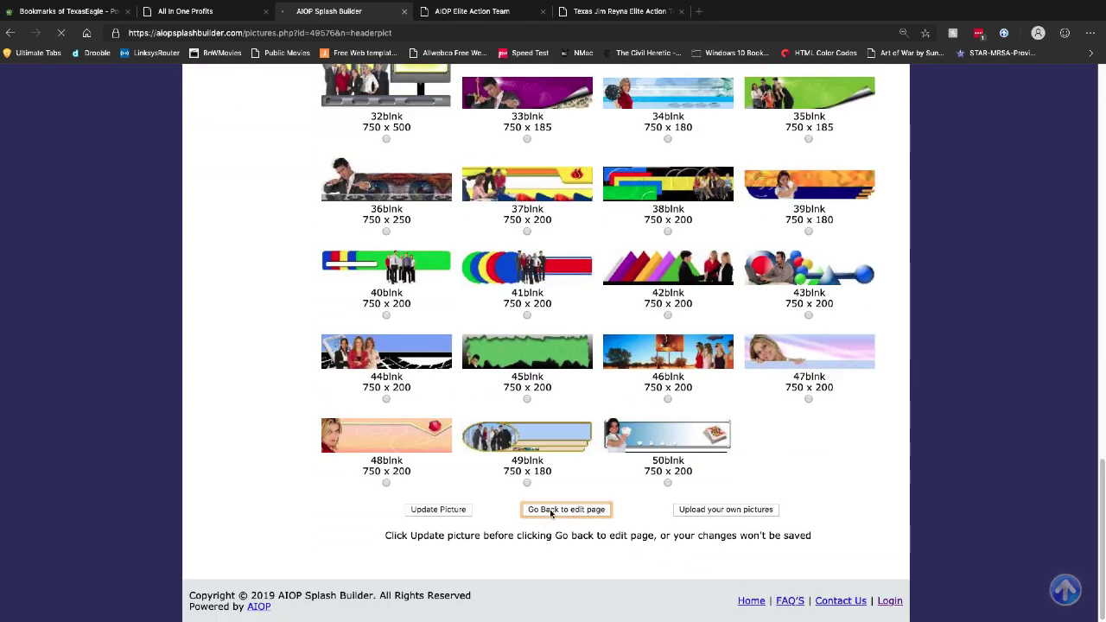
left_click_drag(1103, 184, 1101, 619)
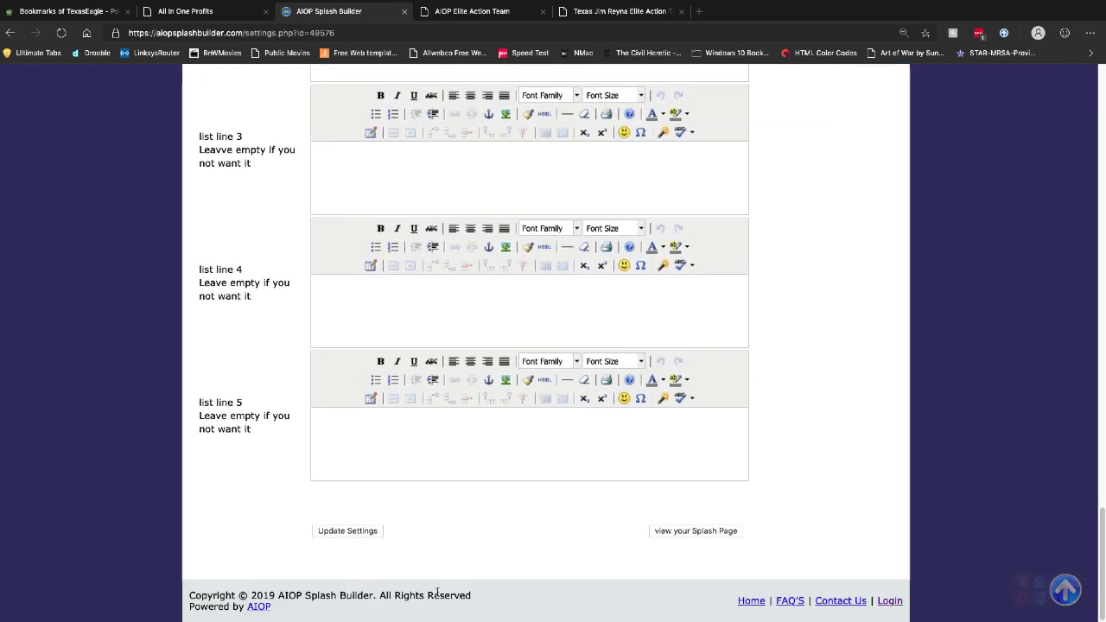
left_click(361, 530)
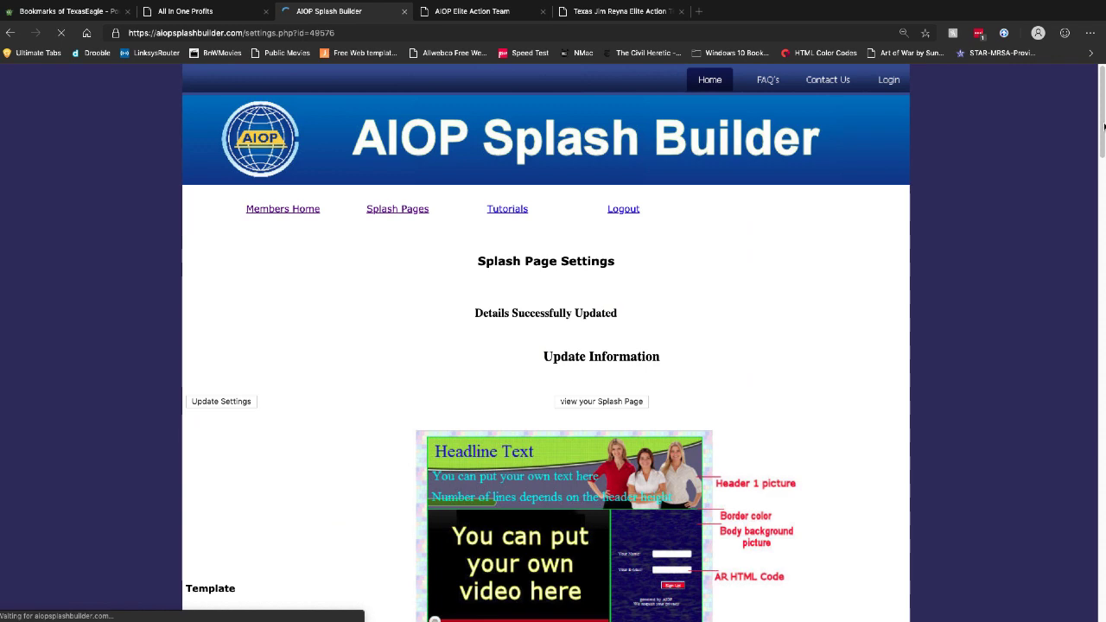
Step: Check the header in the page preview and locate the Header 2 picture setting in the main contents settings
left_click_drag(1101, 107, 1103, 526)
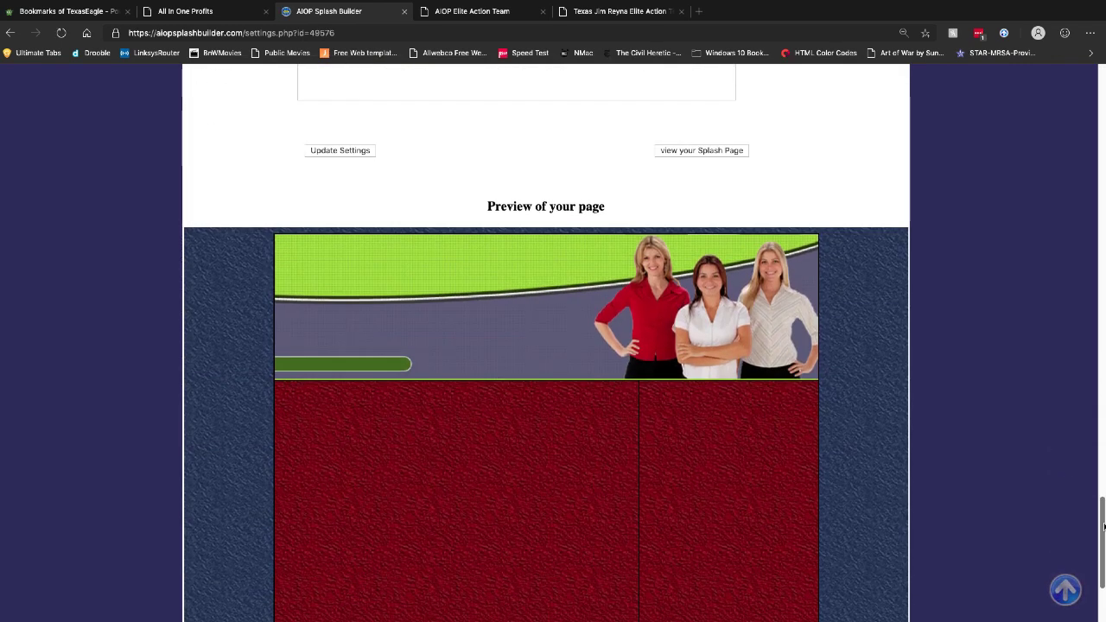
left_click_drag(1103, 526, 1103, 315)
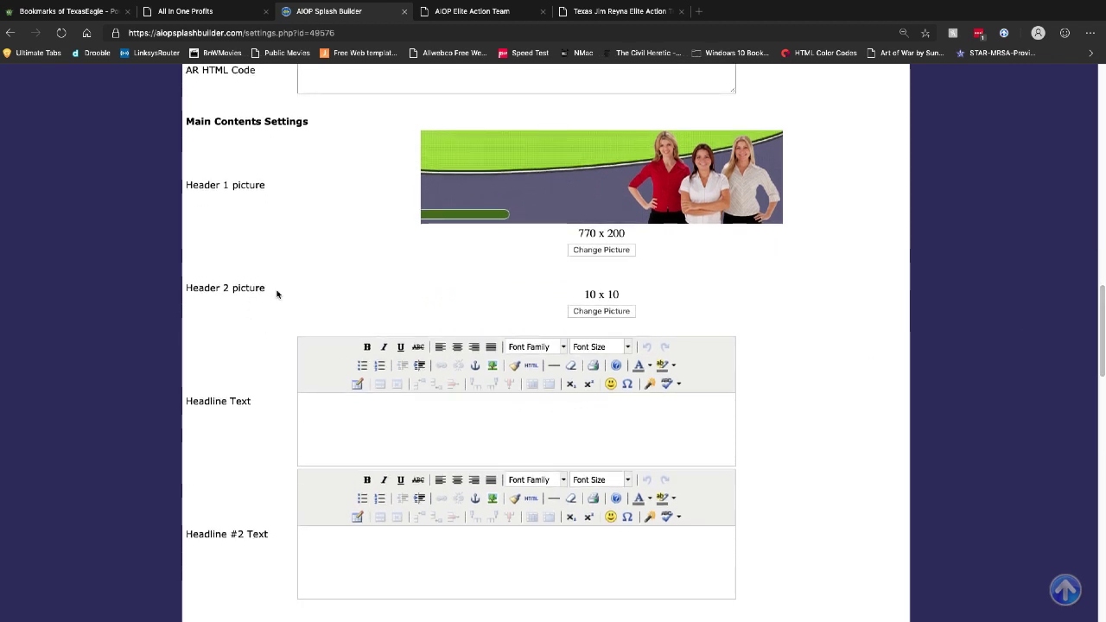
left_click_drag(276, 294, 185, 296)
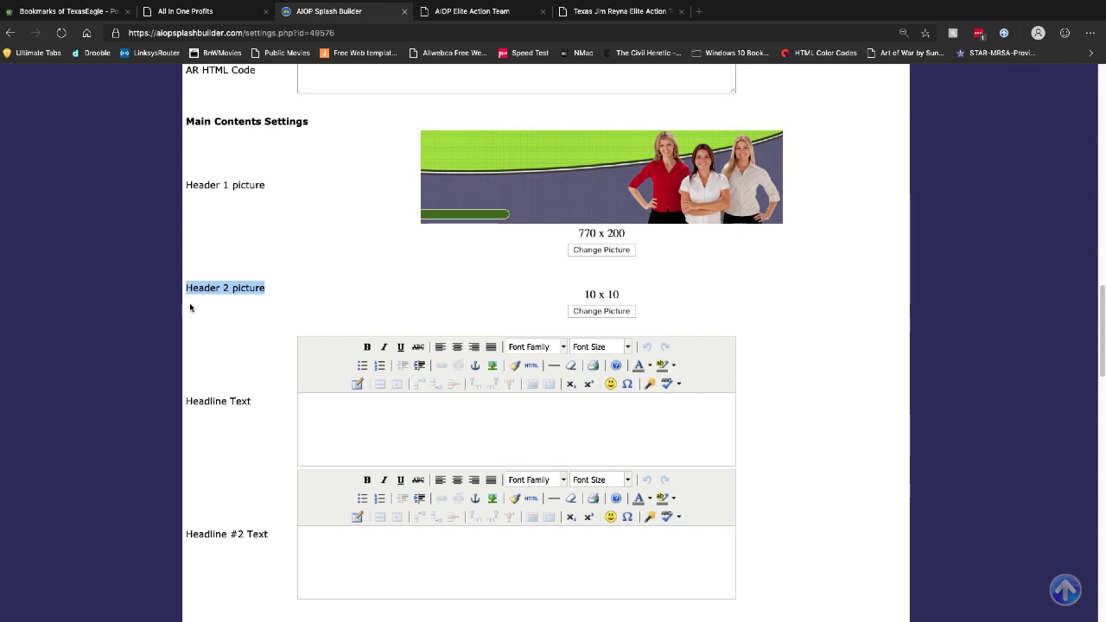
Step: Enter the Headline Text on two lines: "YOUR NAME ELITE ACTION TEAM" and "CREATING A BEAUTIFUL FUTURE FOR YOU!"
left_click(337, 412)
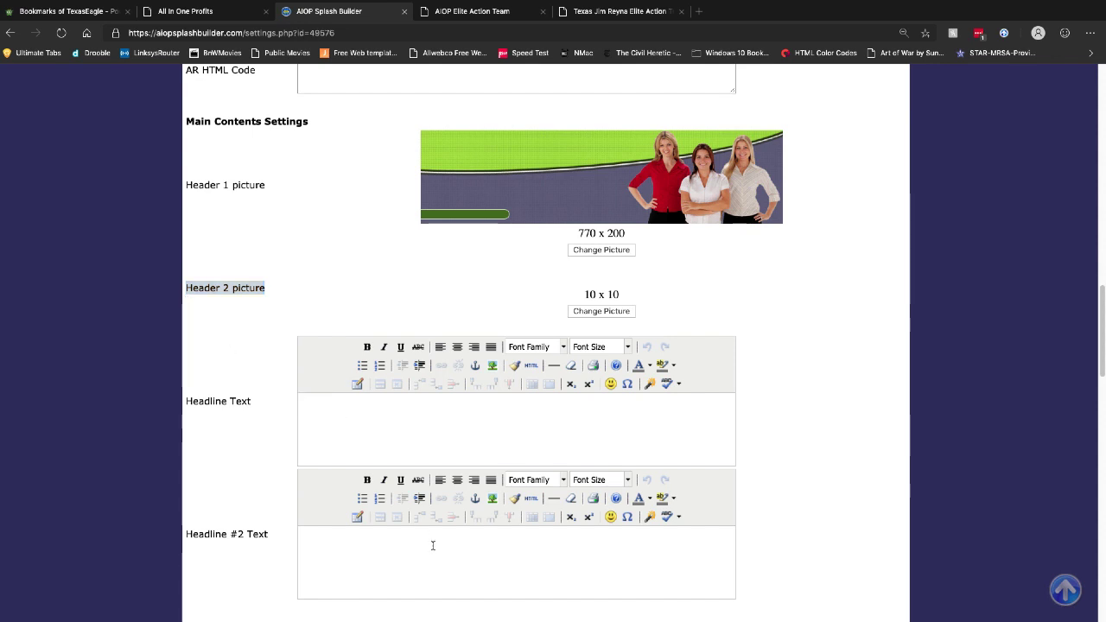
type("YOUR NAME E")
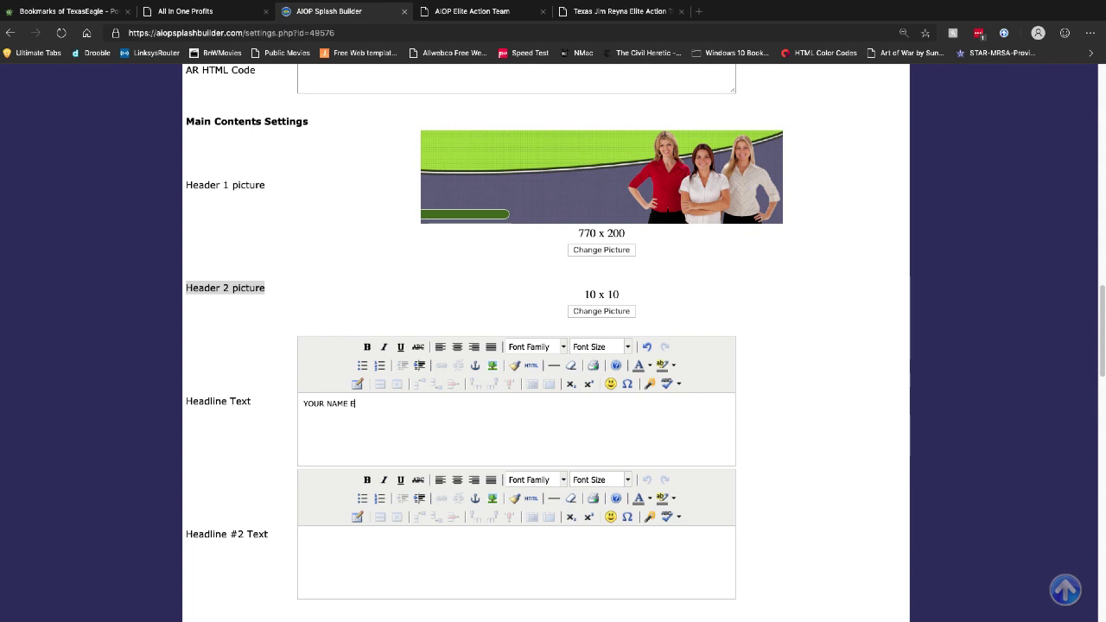
type("LITE ACTIO")
type("REA")
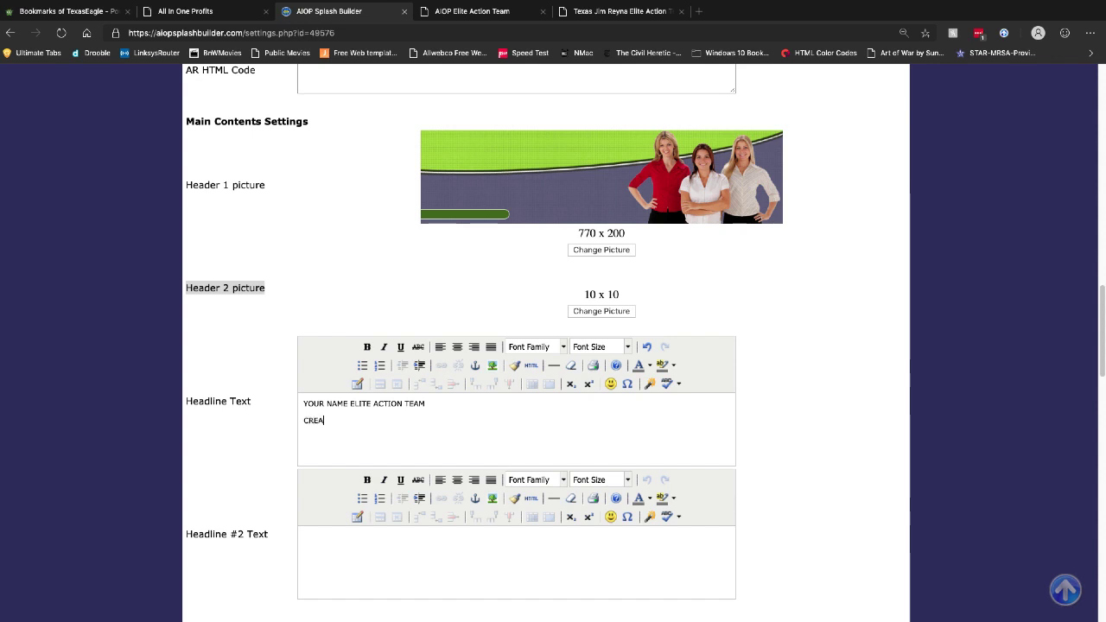
type("TING A BEAUTIFUL FUT")
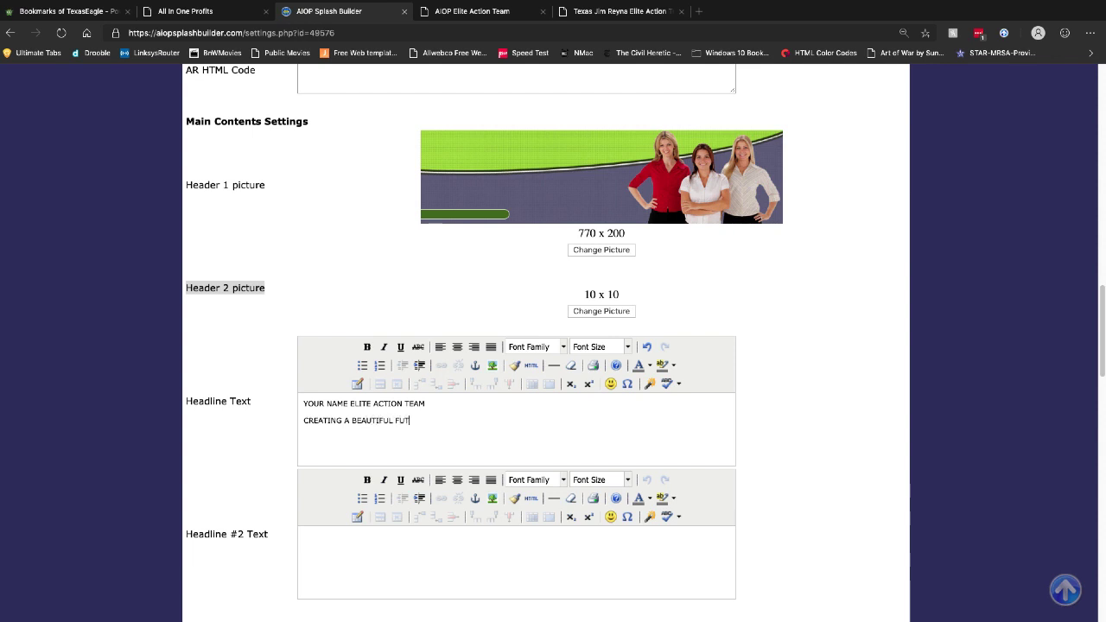
type("URE FOR YOU!")
Step: Format the headline line "YOUR NAME ELITE ACTION TEAM" as bold Georgia at 24px
left_click_drag(430, 403, 302, 404)
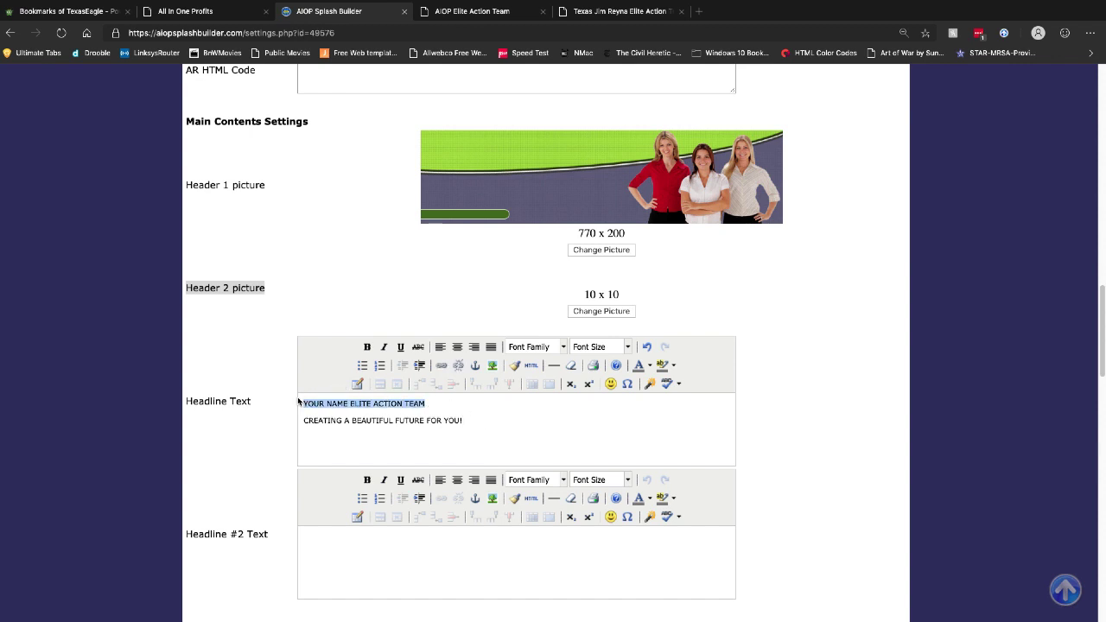
left_click(366, 347)
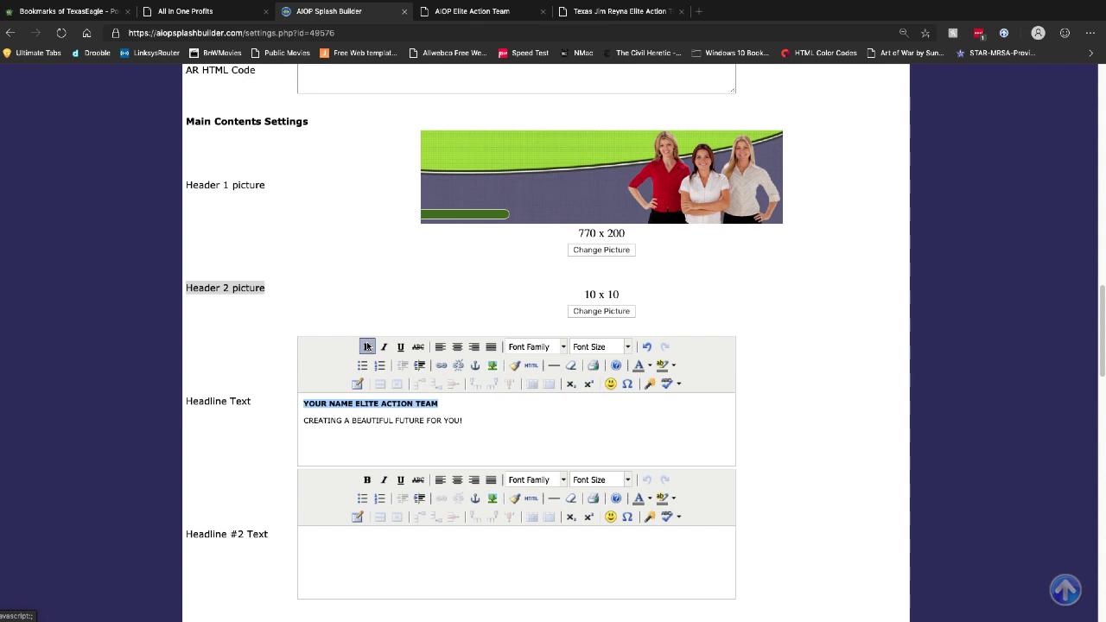
left_click(561, 346)
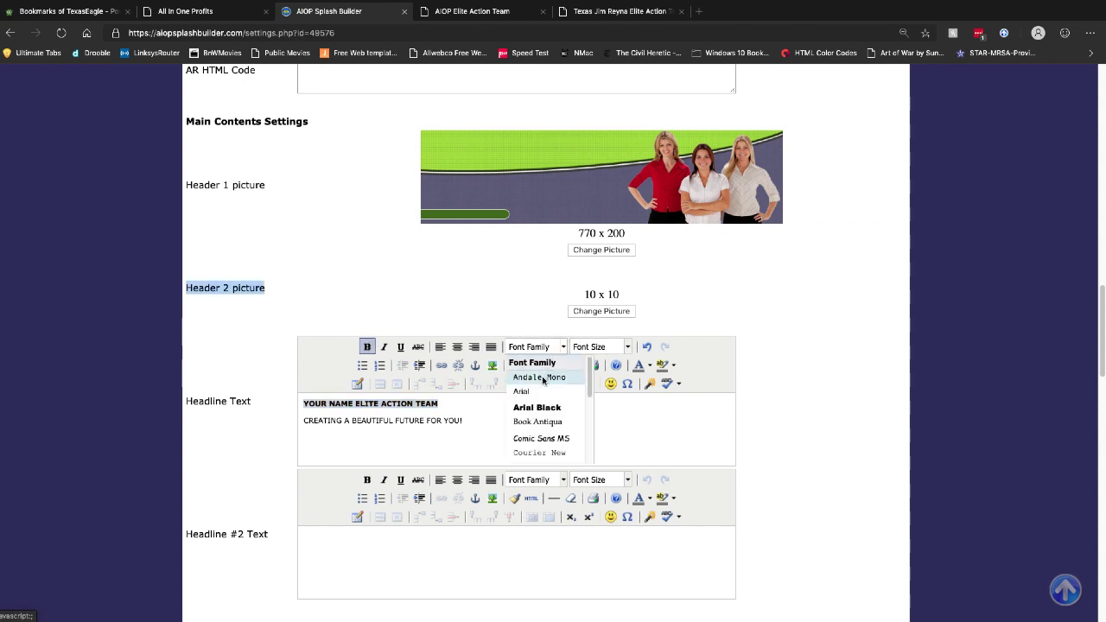
scroll(546, 399, "down", 3)
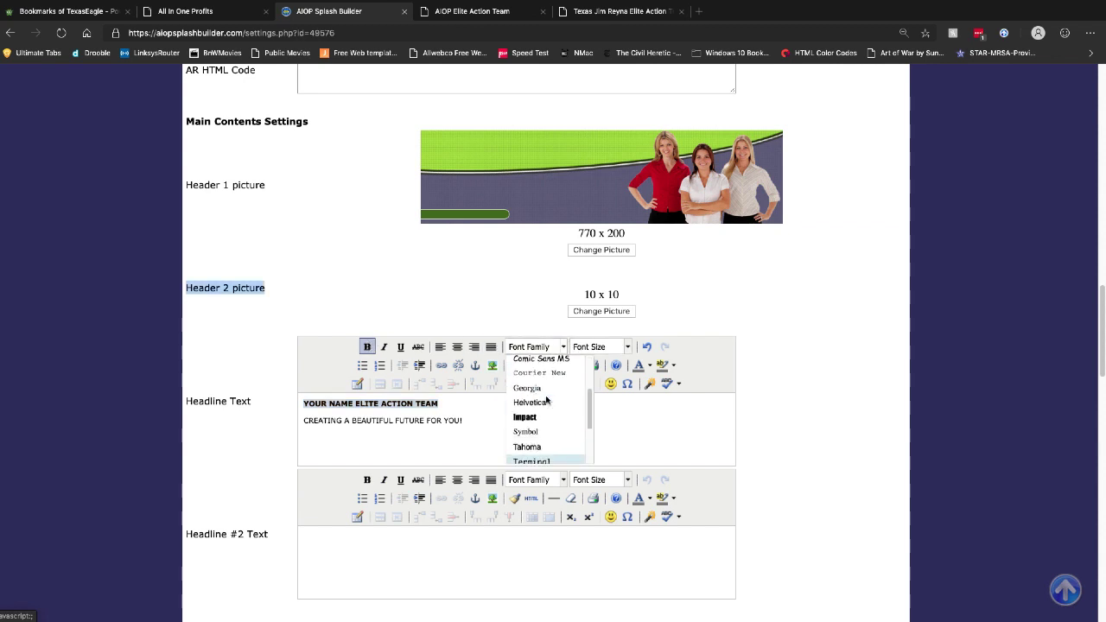
scroll(546, 399, "down", 2)
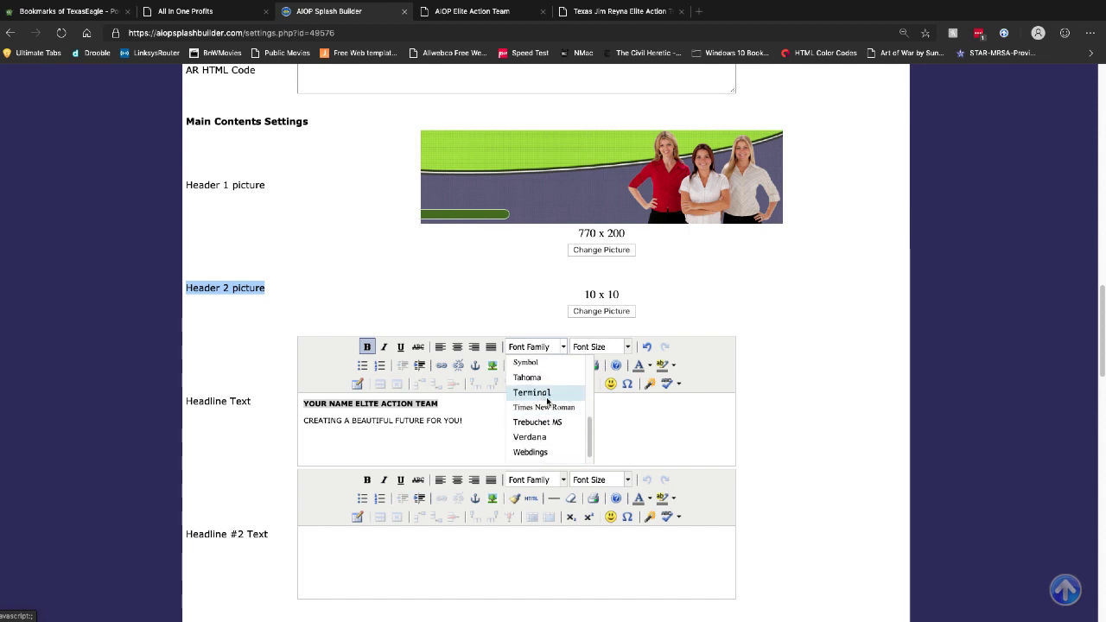
scroll(546, 400, "up", 2)
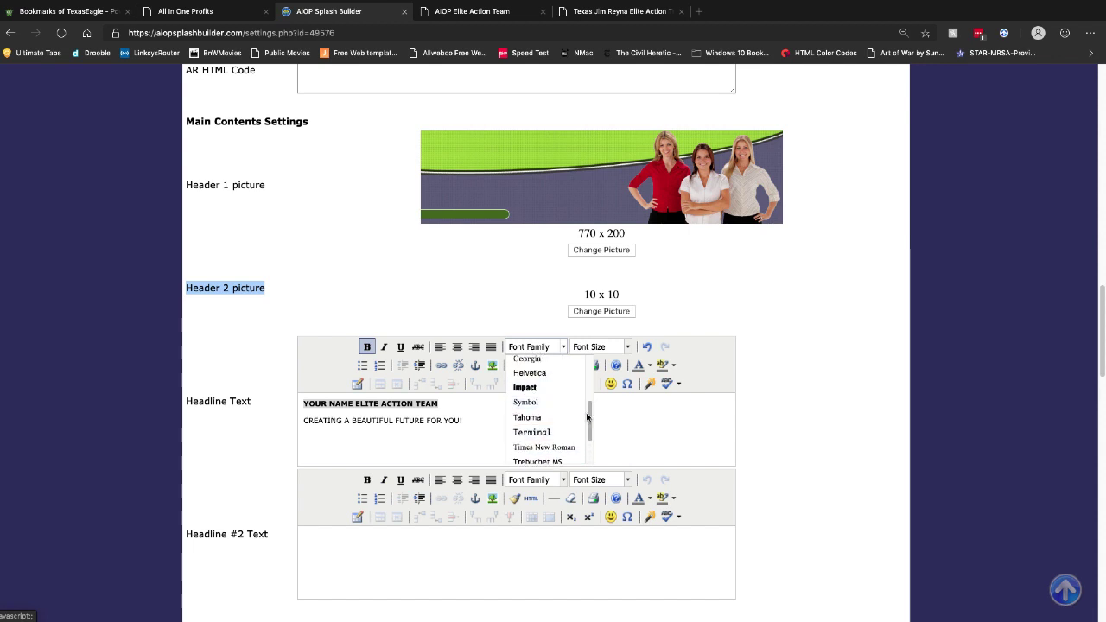
scroll(591, 416, "up", 1)
left_click(527, 378)
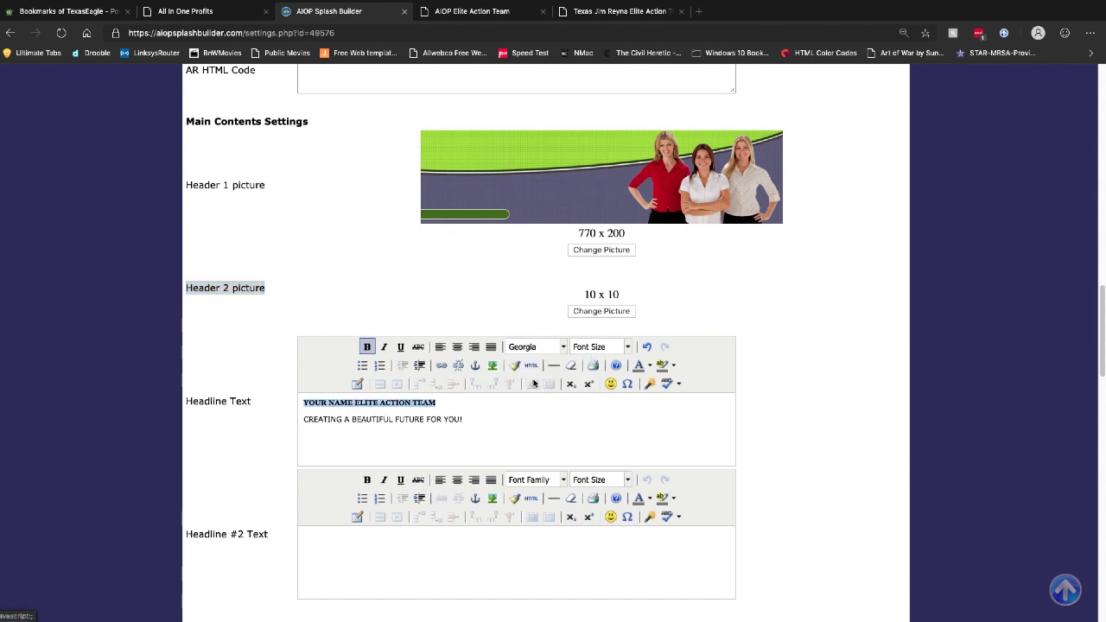
left_click(628, 346)
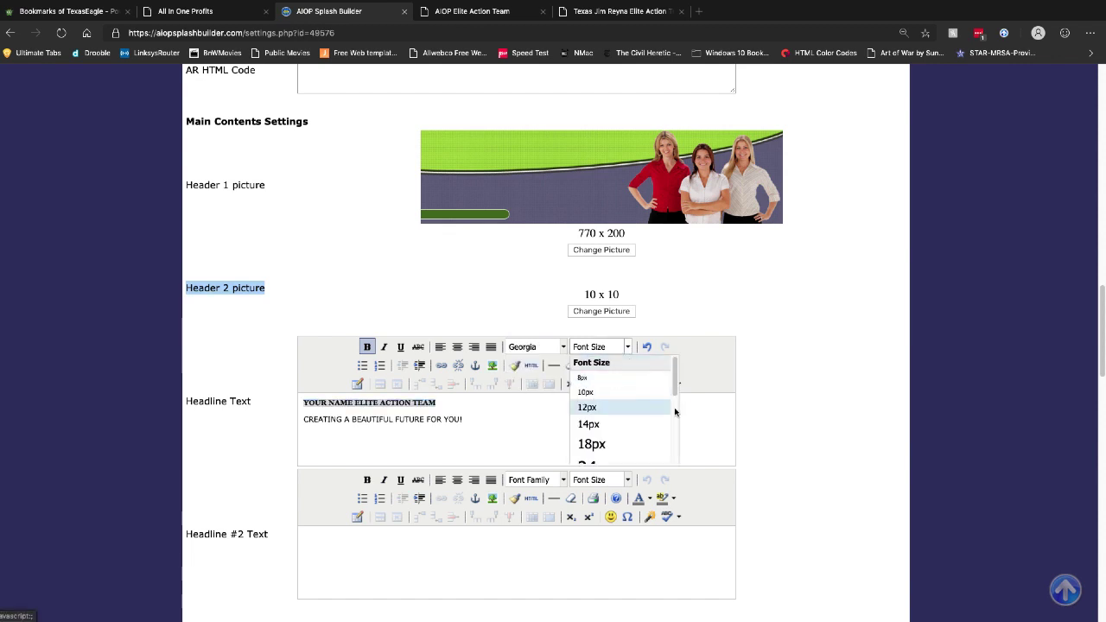
left_click_drag(676, 393, 675, 416)
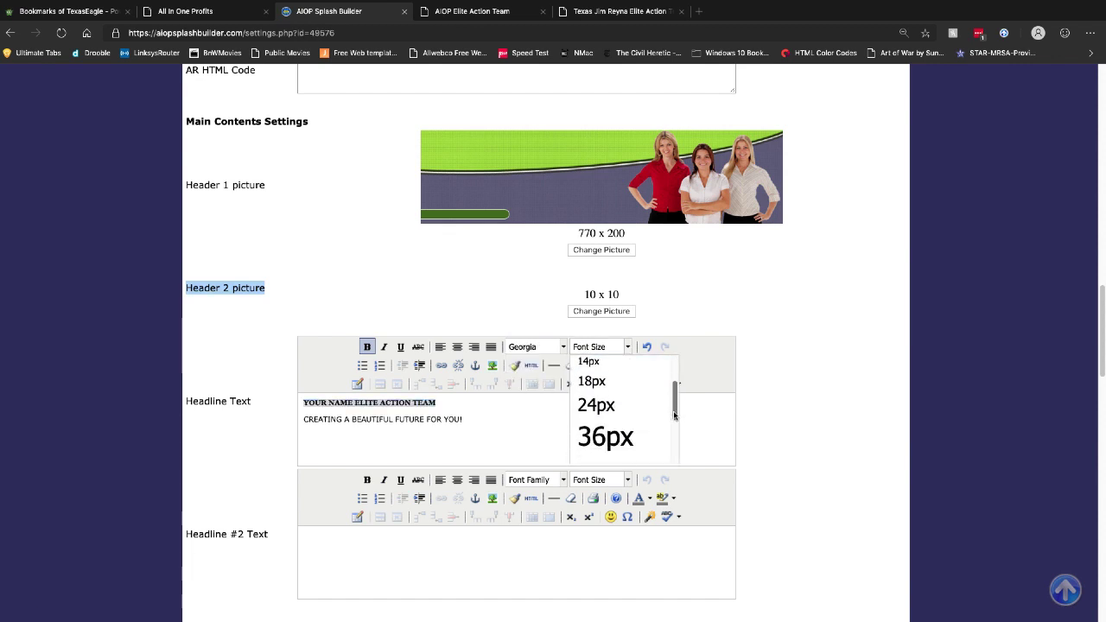
left_click(608, 412)
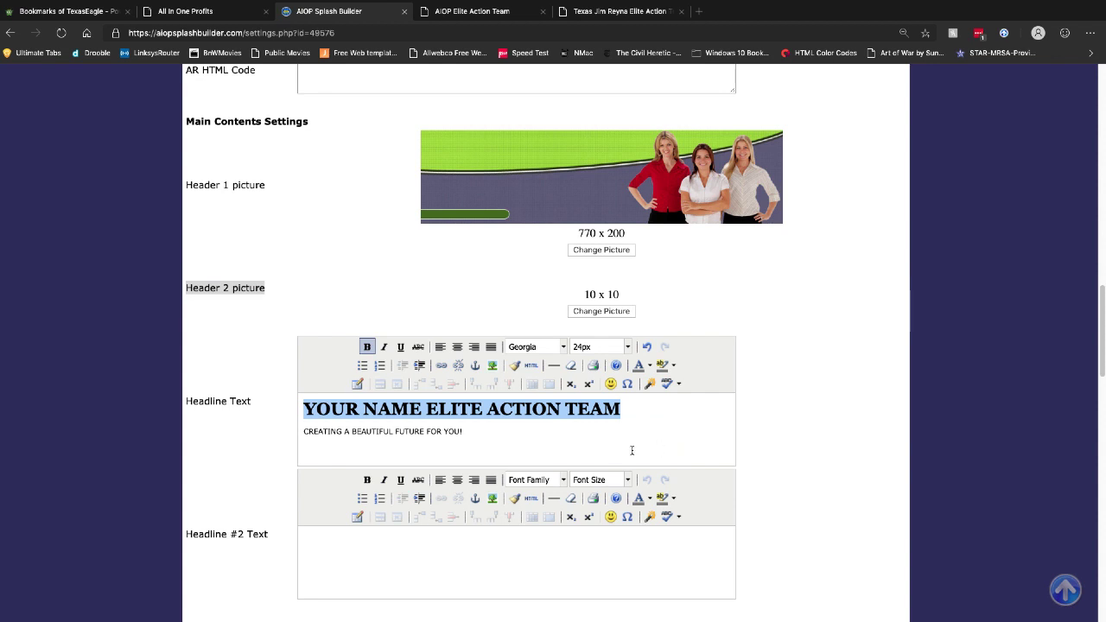
Step: Format the headline line "CREATING A BEAUTIFUL FUTURE FOR YOU!" as bold Georgia
left_click(518, 443)
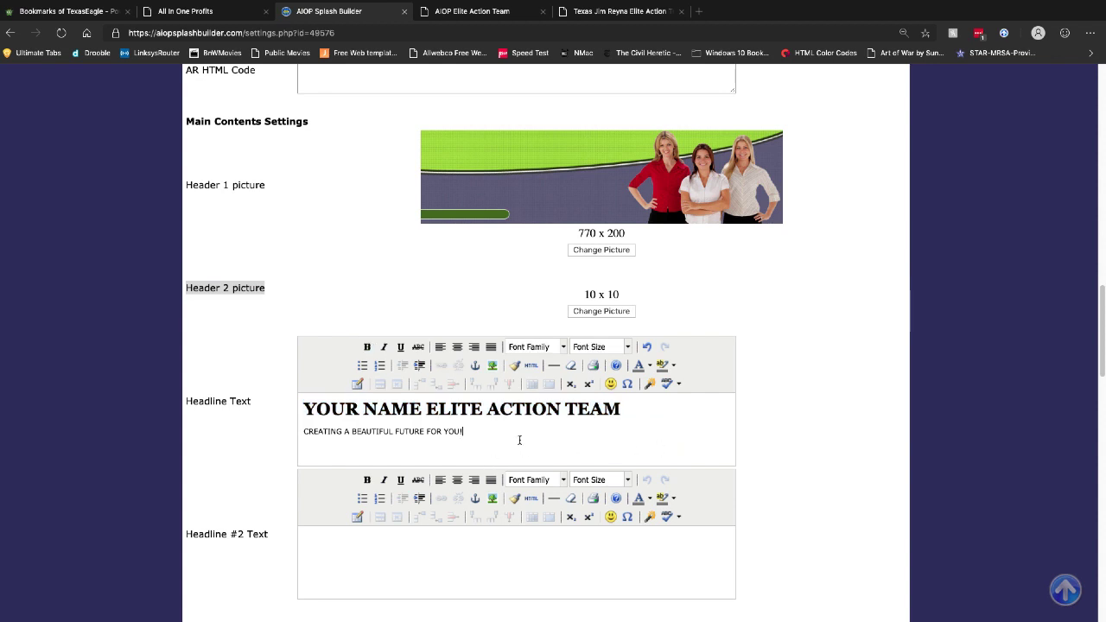
left_click_drag(476, 432, 303, 427)
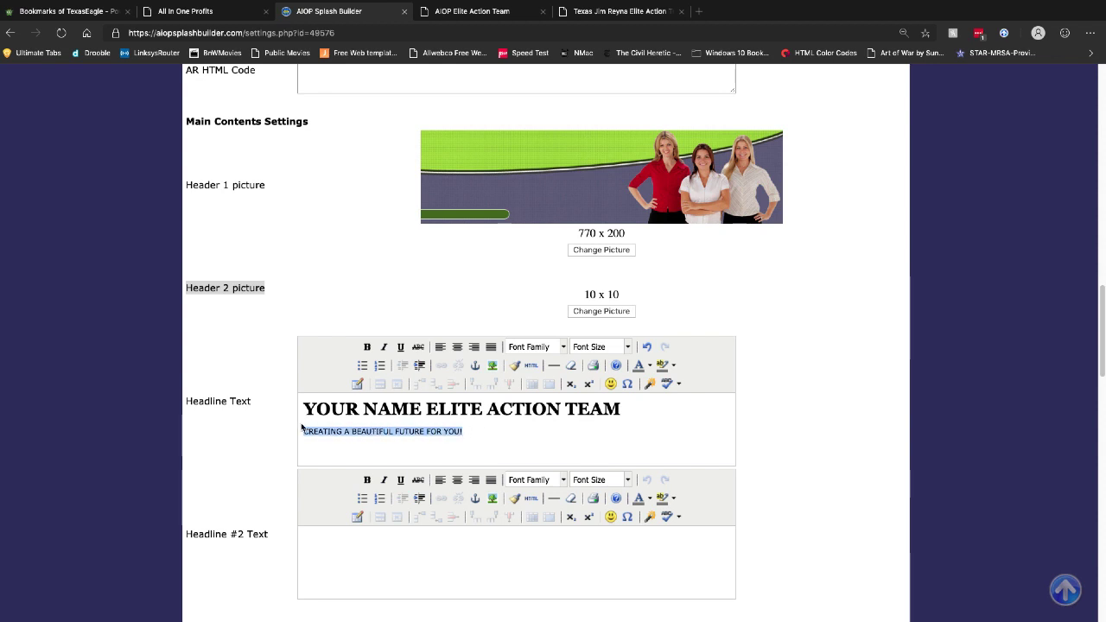
left_click(367, 347)
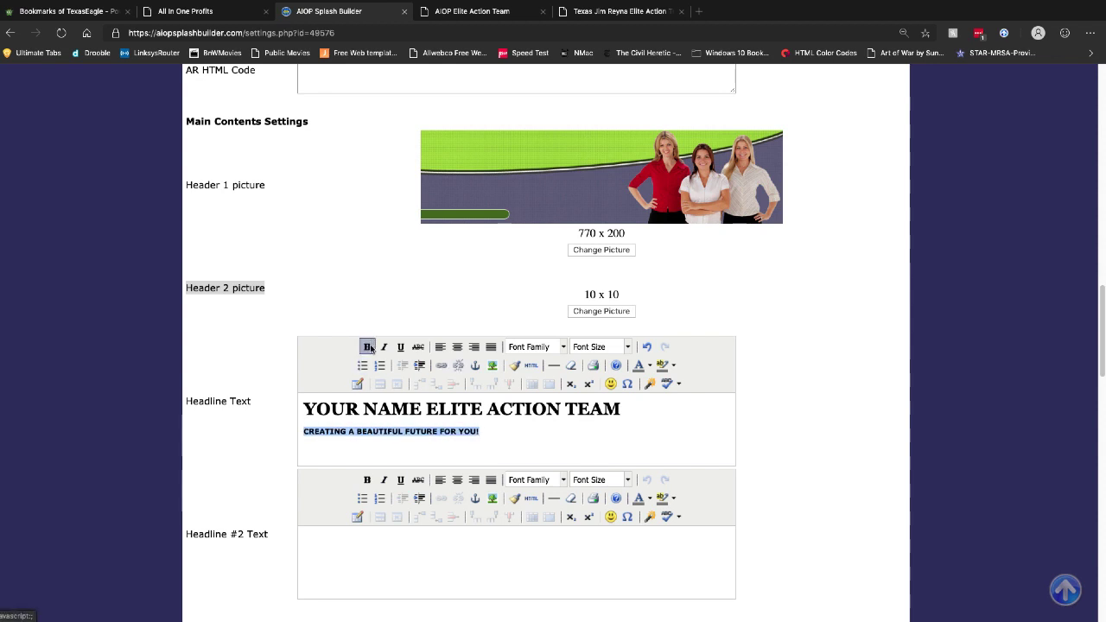
left_click(563, 346)
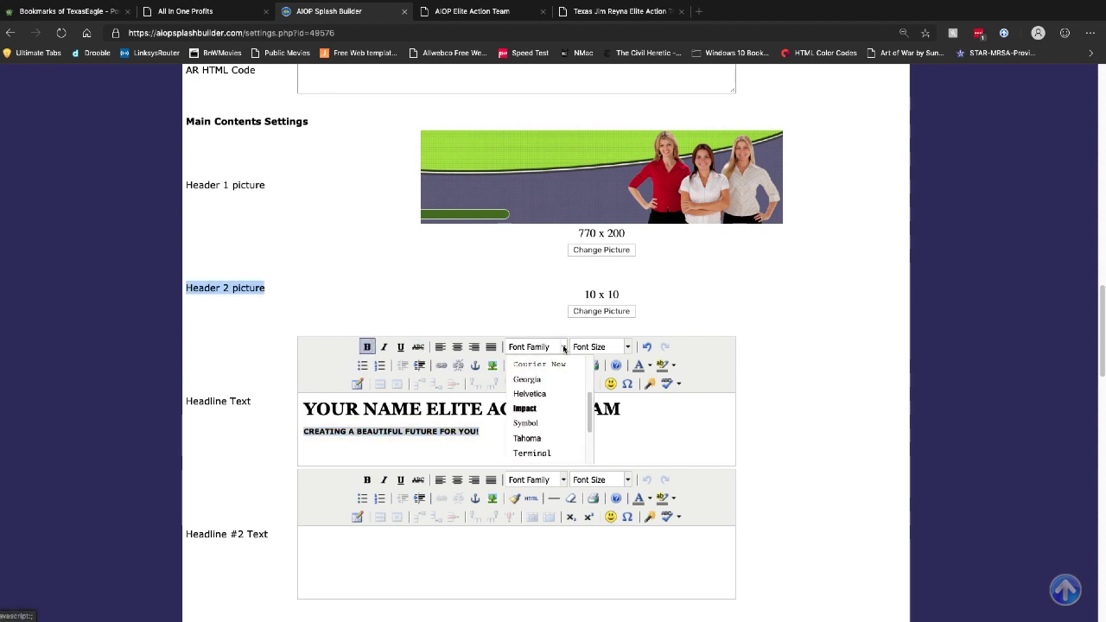
left_click(528, 379)
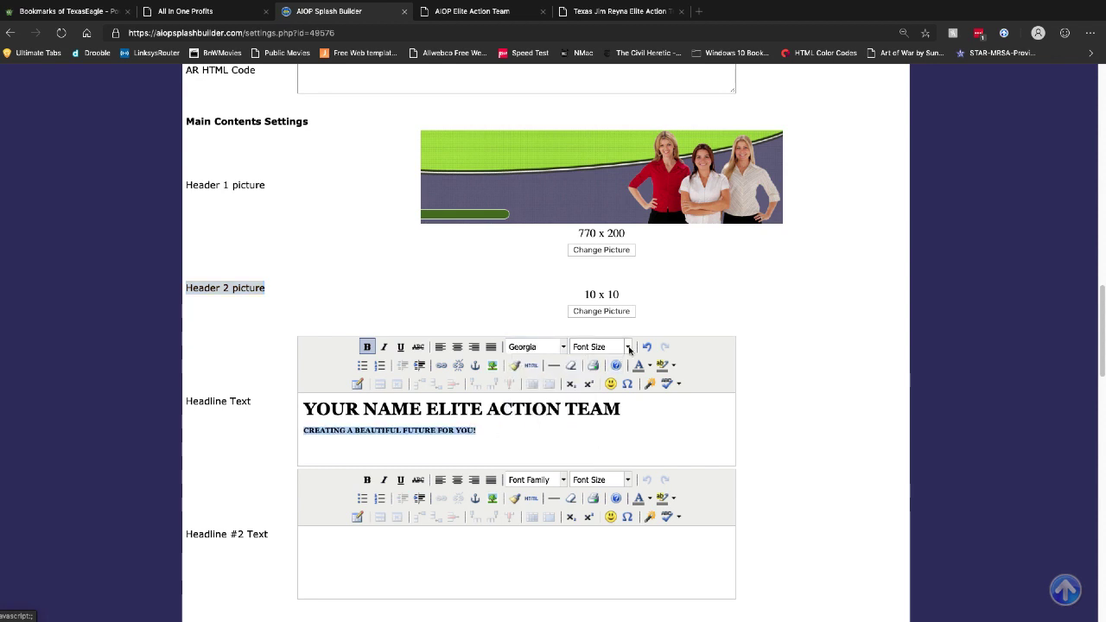
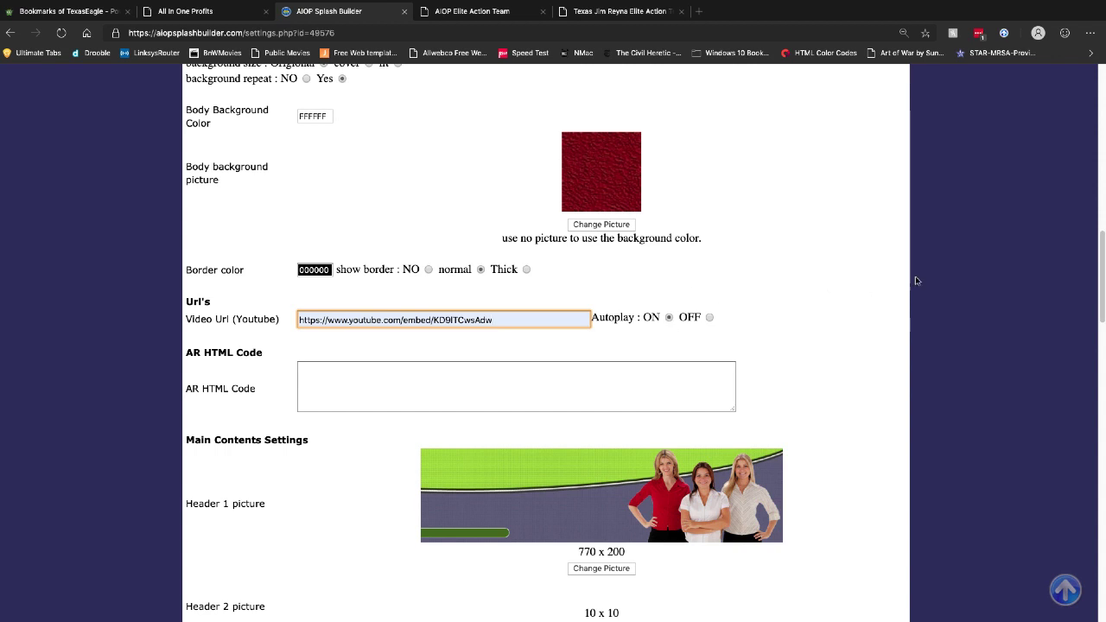
Step: Save the splash page settings with the YouTube video URL filled in
left_click_drag(1101, 303, 1101, 521)
left_click(337, 463)
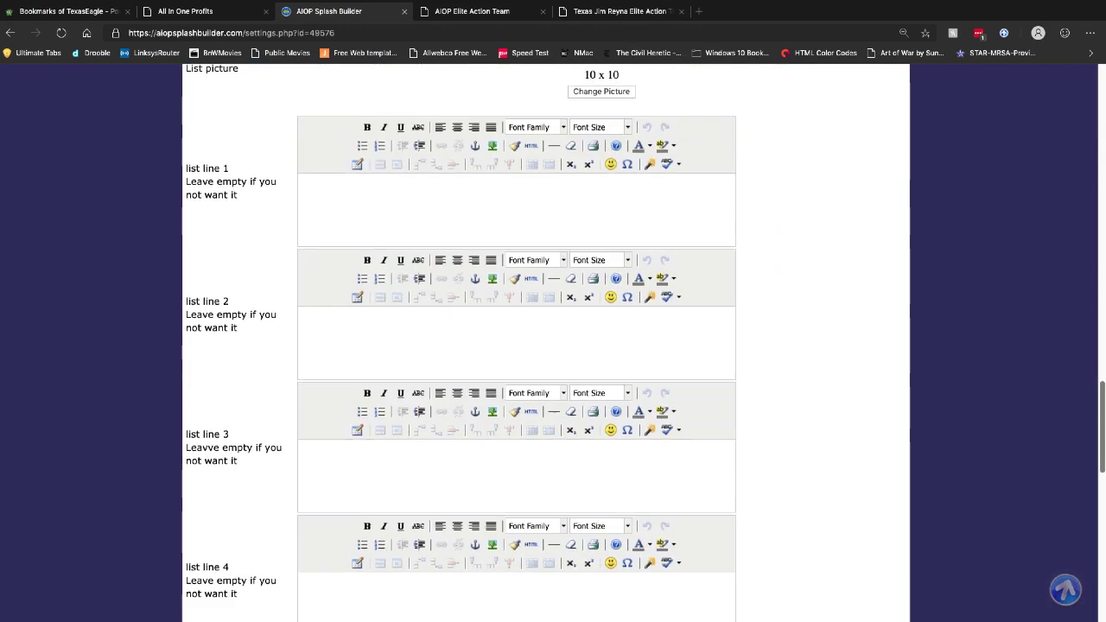
Step: Check the page preview, turn the YouTube video's autoplay OFF and save the splash page settings
left_click_drag(1102, 440, 1102, 574)
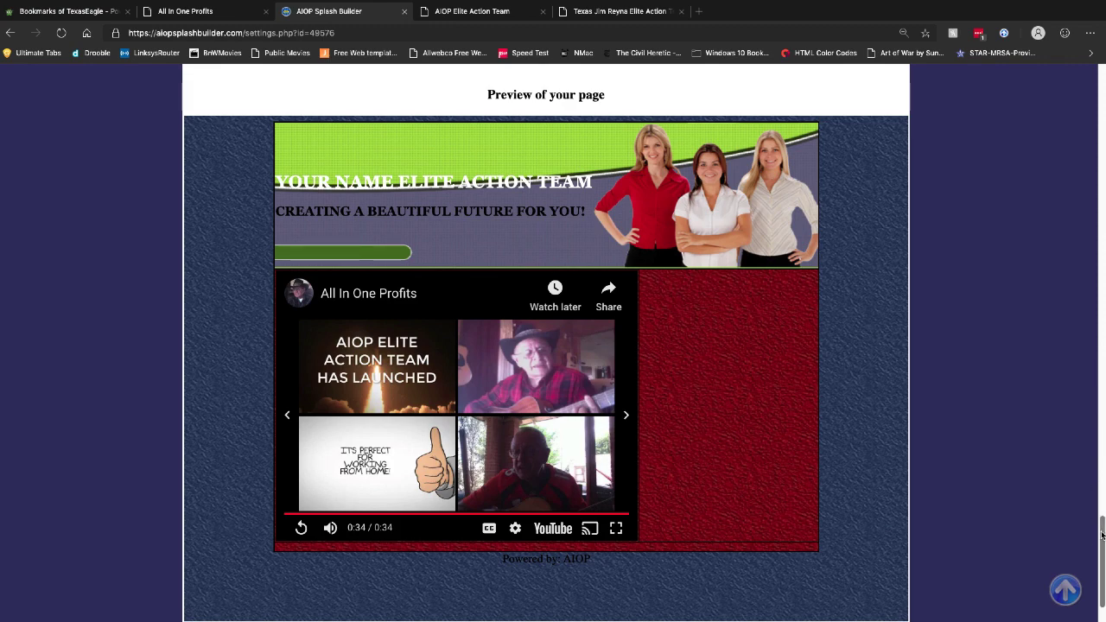
left_click_drag(1101, 535, 1097, 257)
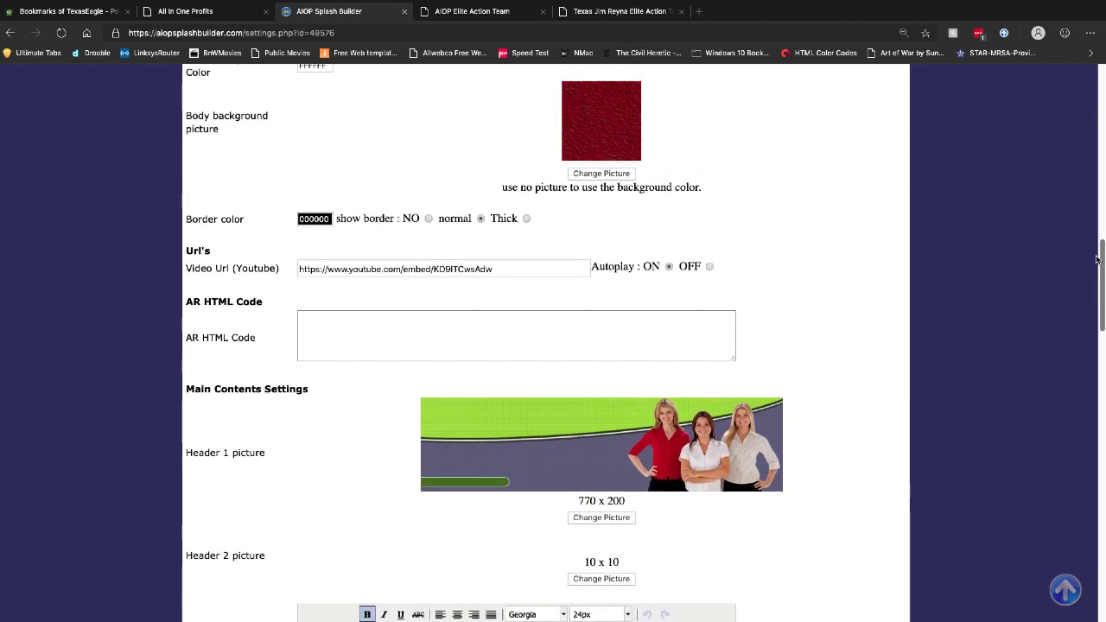
left_click(709, 266)
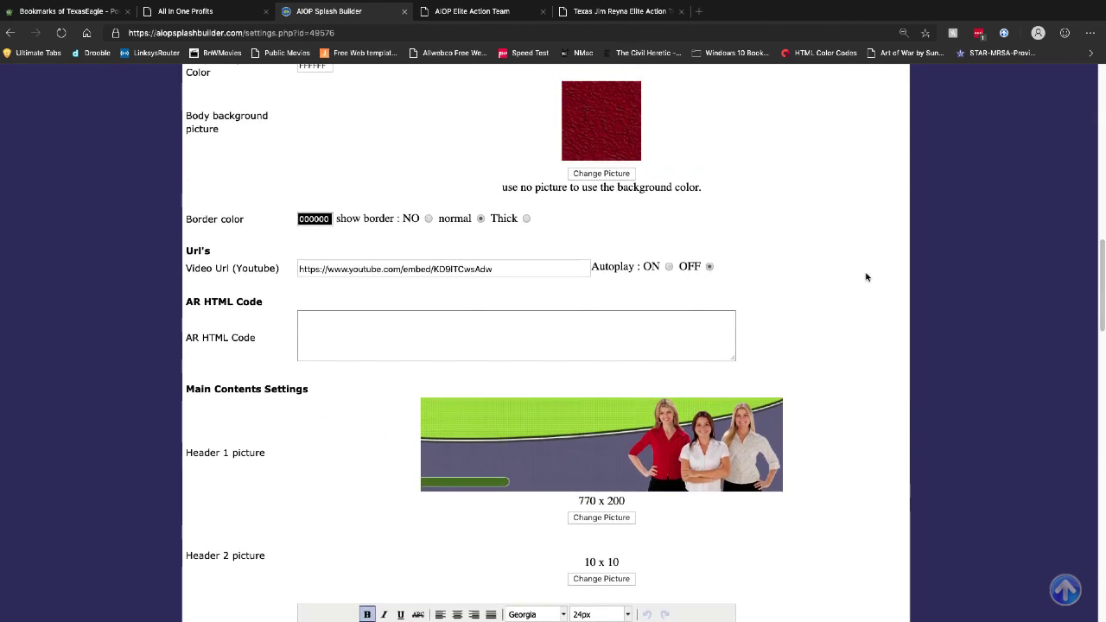
left_click_drag(1101, 281, 1098, 518)
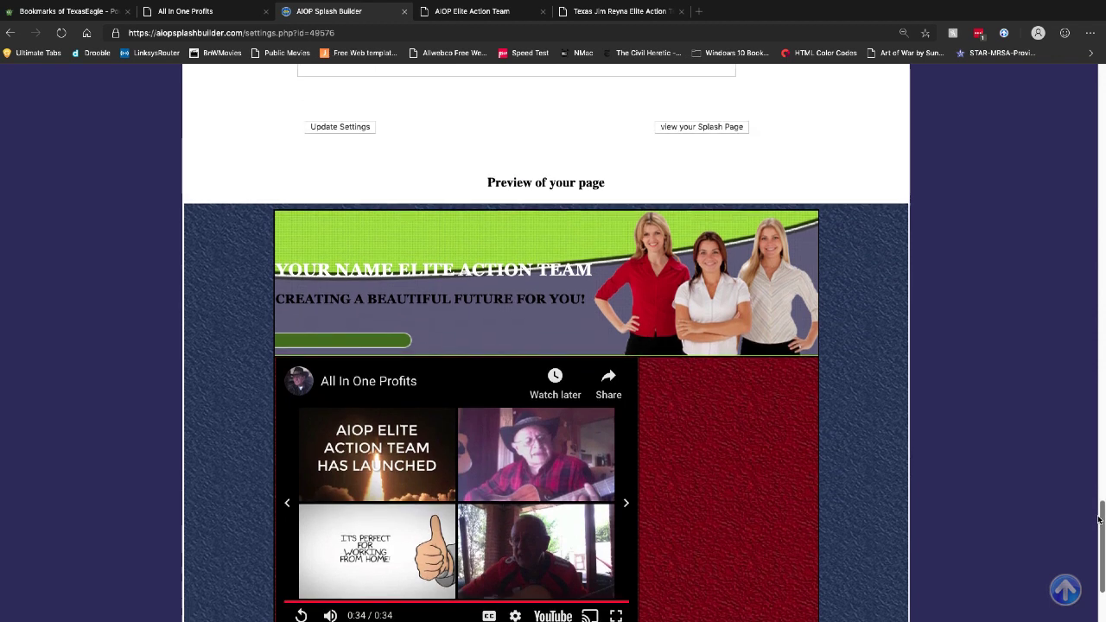
left_click(345, 127)
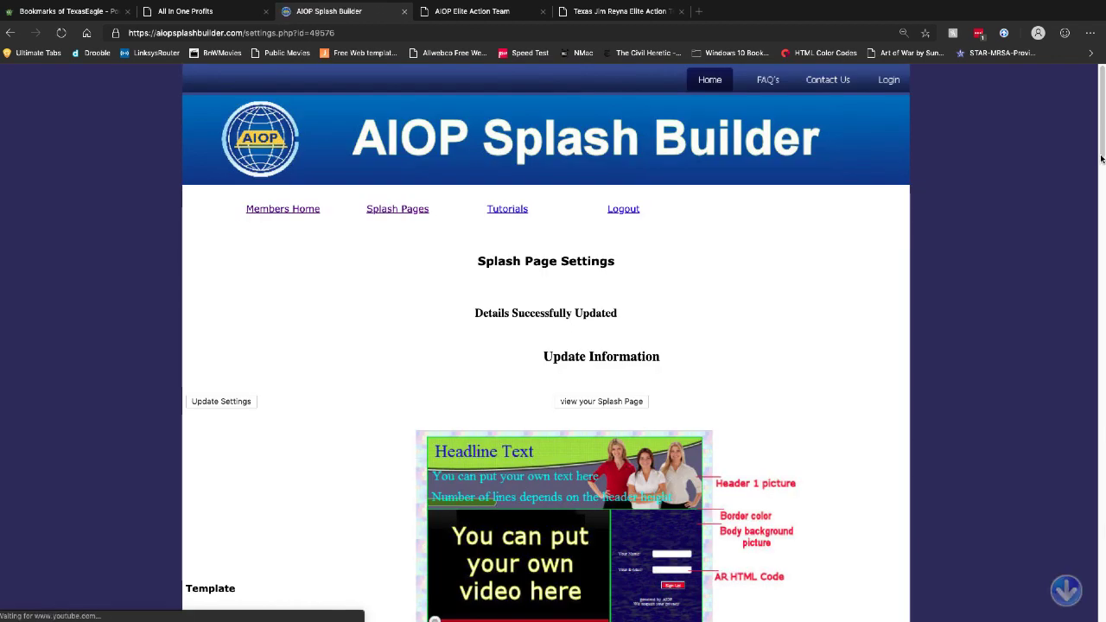
Step: Locate the AR HTML Code field, then switch to All In One Profits and open the Autoresponder tool
scroll(604, 346, "down", 5)
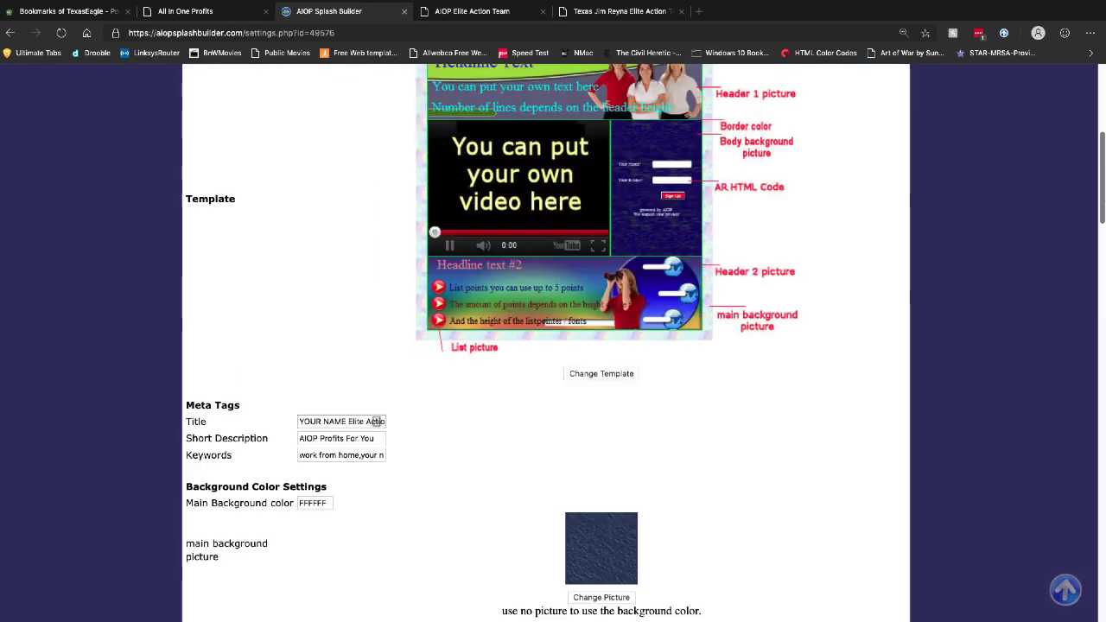
scroll(376, 421, "down", 7)
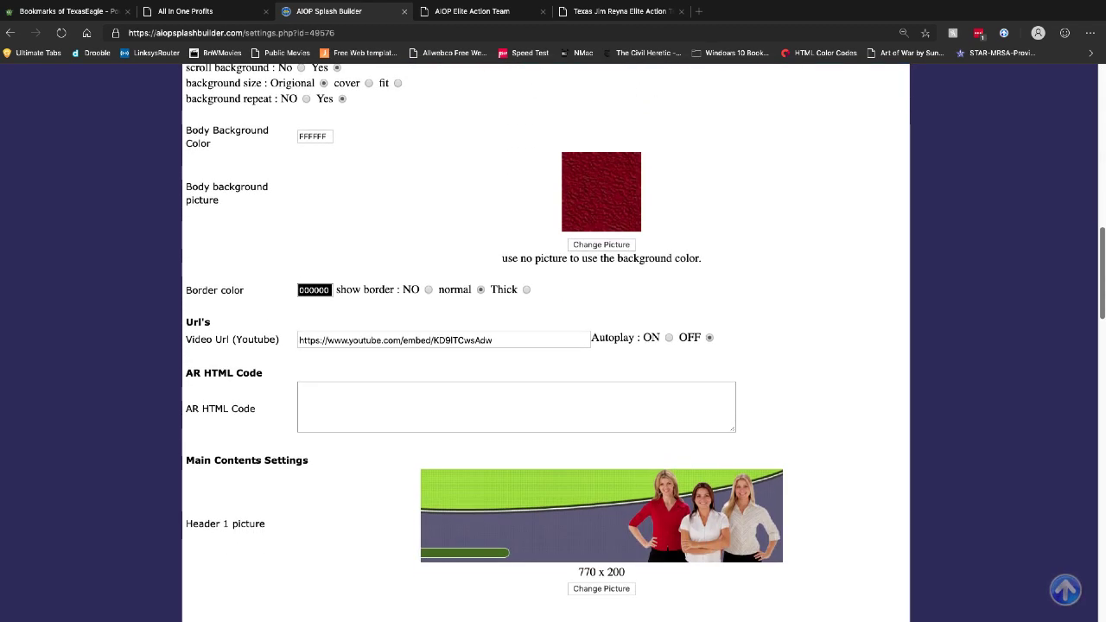
scroll(367, 233, "down", 2)
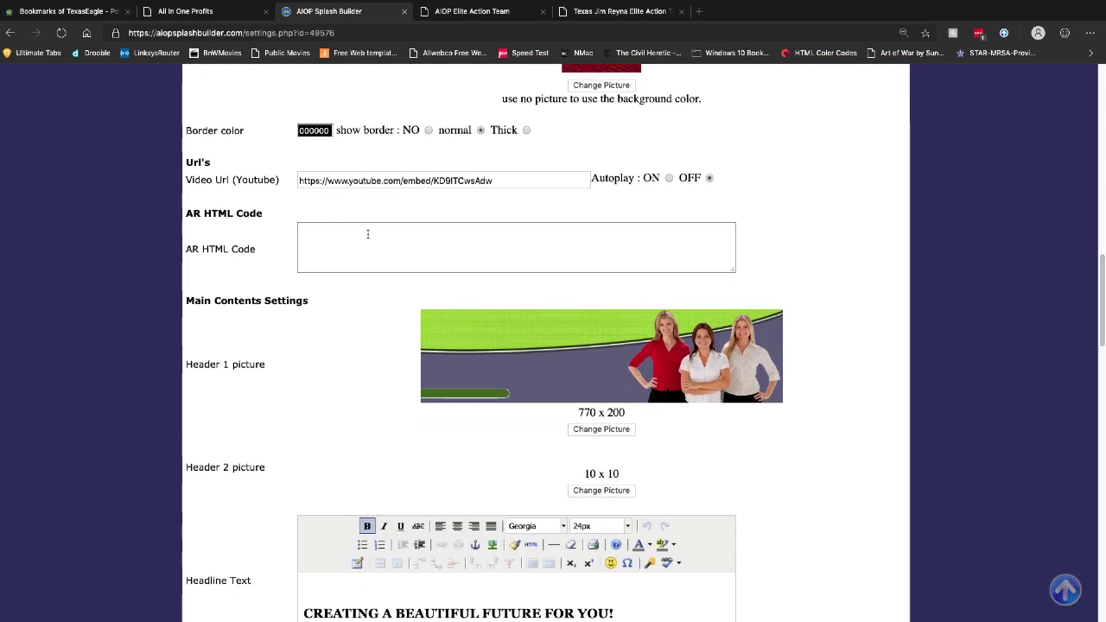
left_click_drag(258, 250, 190, 212)
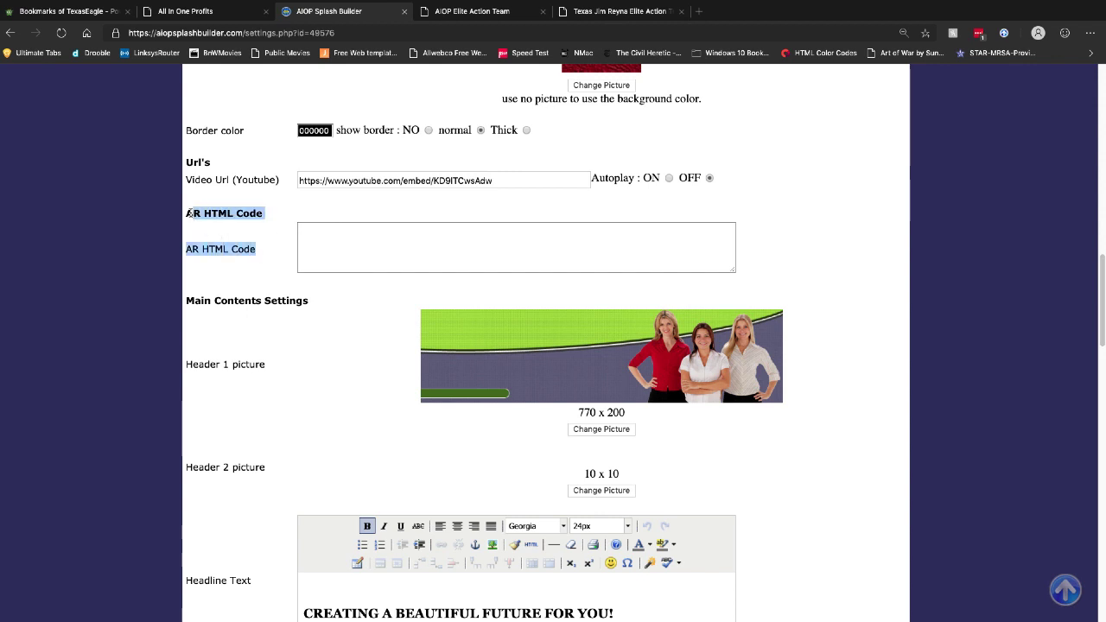
left_click(219, 16)
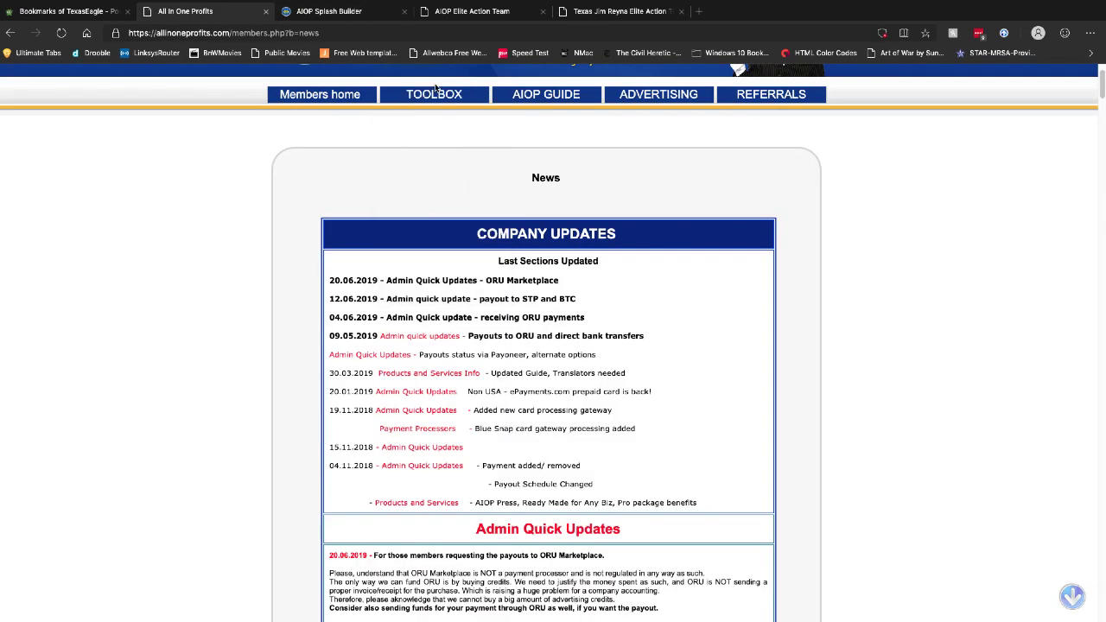
mouse_move(442, 96)
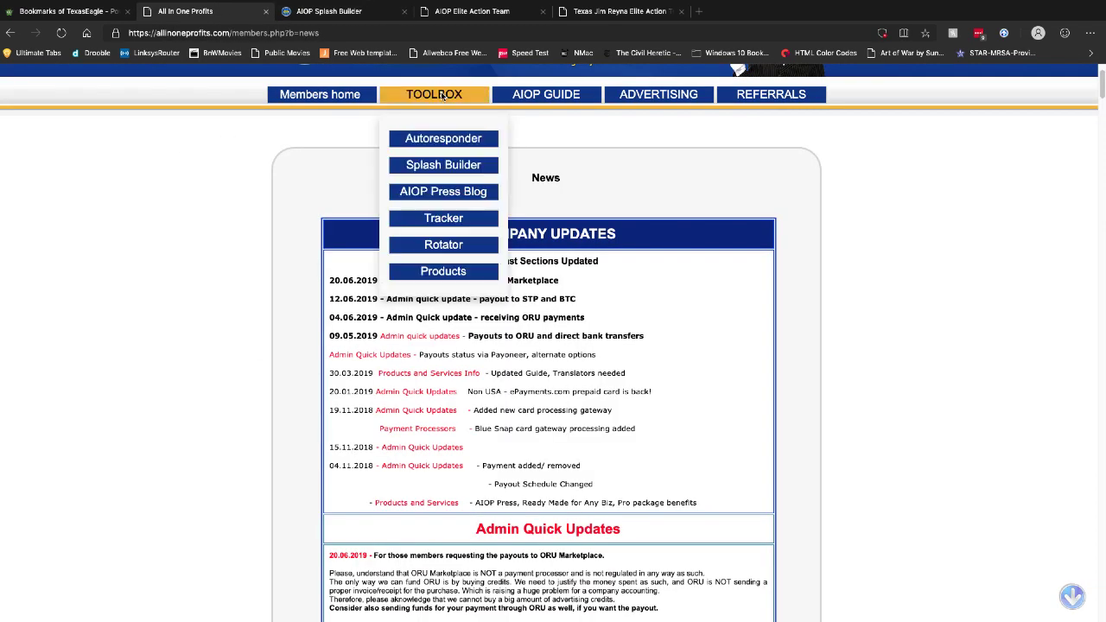
left_click(445, 138)
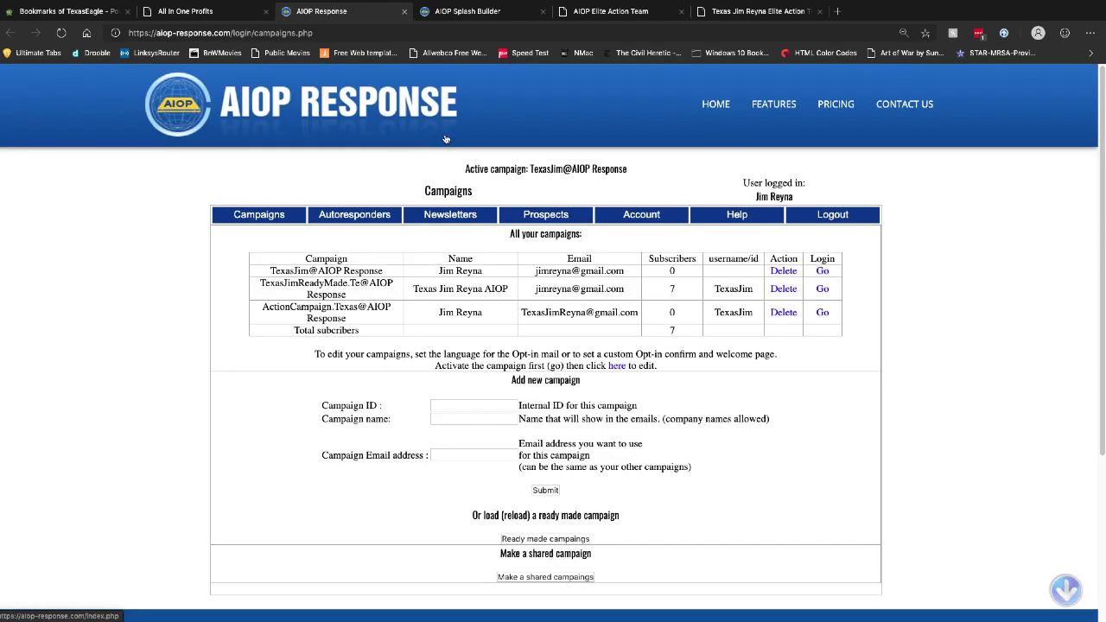
Step: Activate the ActionCampaign.Texas campaign in AIOP Response and examine its duplicated splash page link
mouse_move(368, 216)
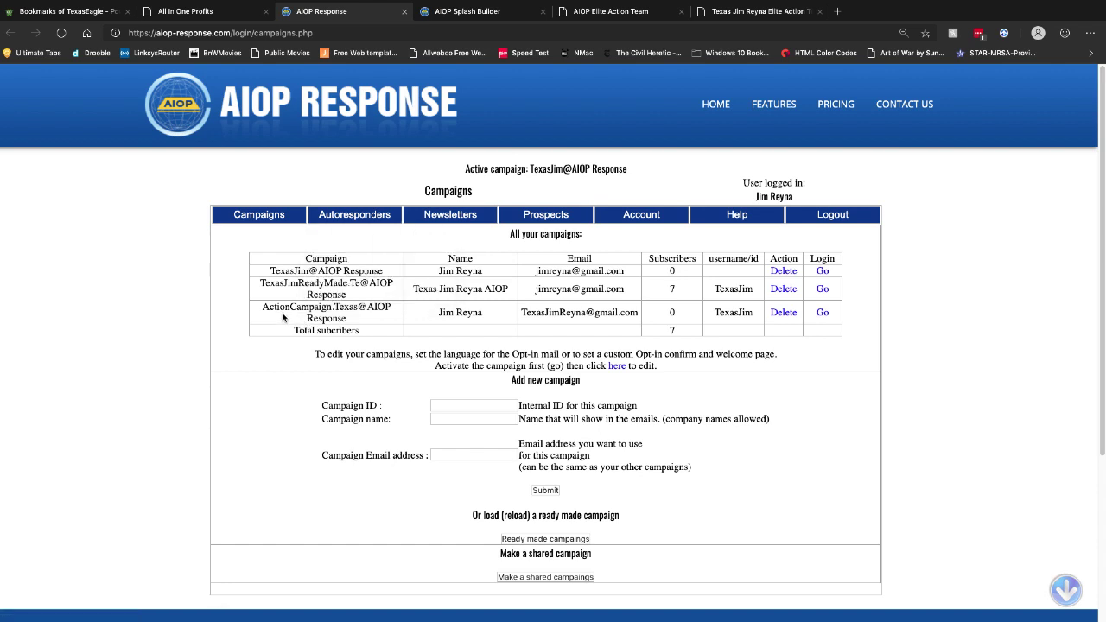
left_click_drag(260, 309, 346, 317)
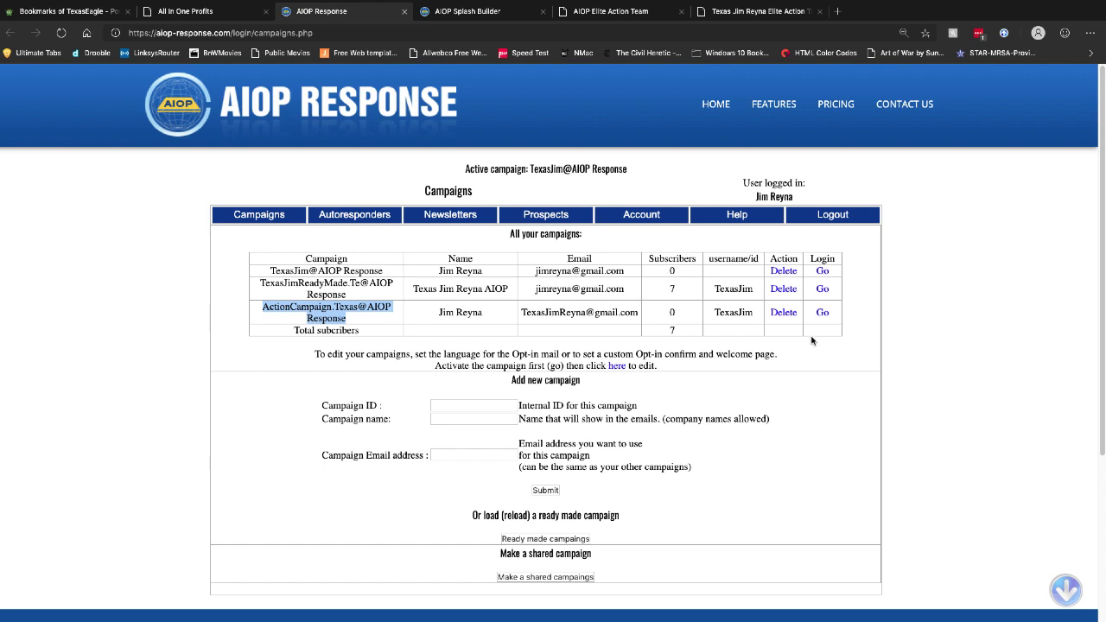
left_click(822, 312)
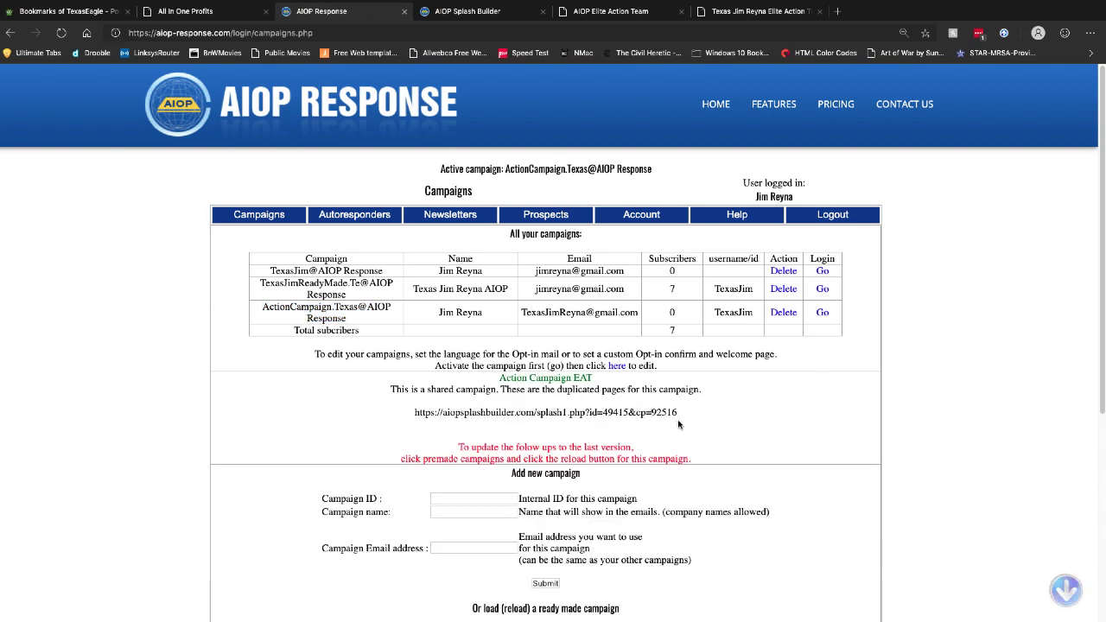
triple_click(518, 422)
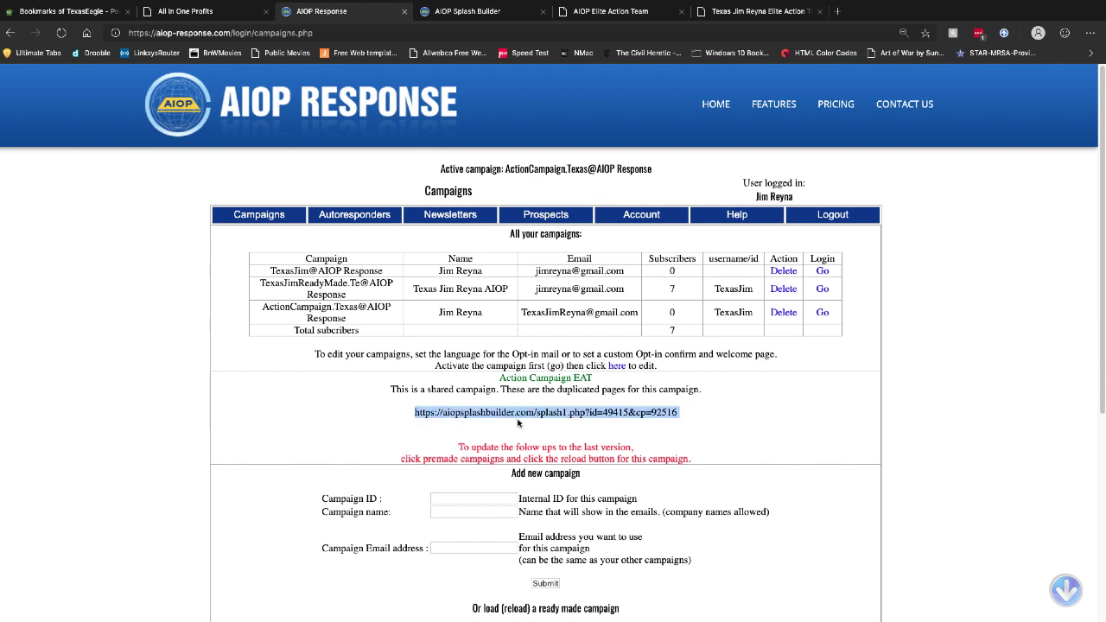
left_click(697, 413)
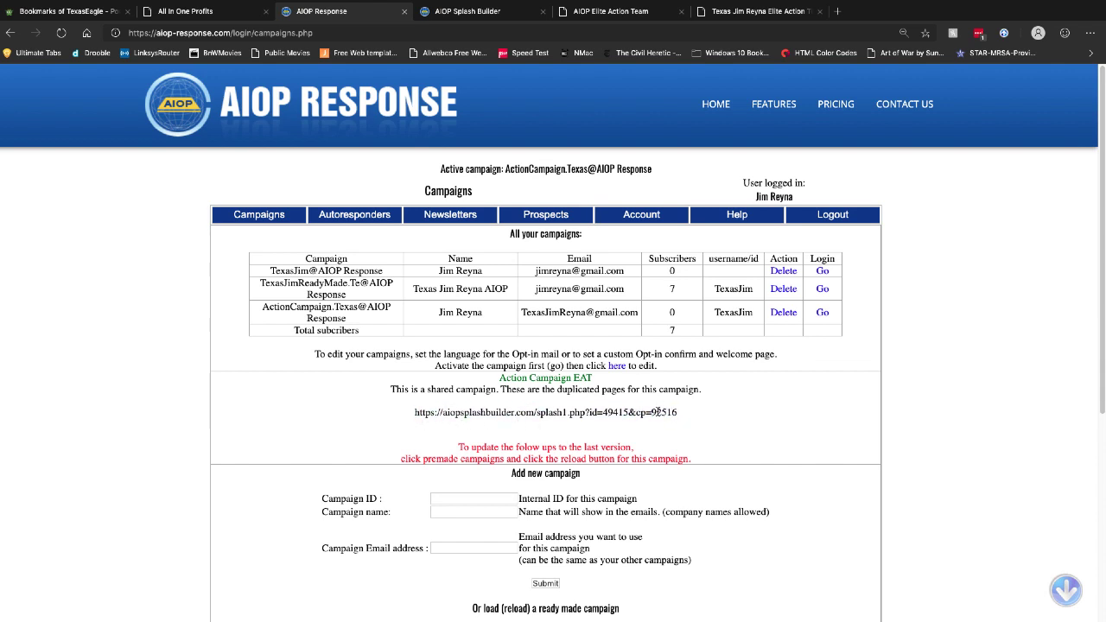
left_click_drag(652, 412, 679, 413)
left_click(790, 378)
Step: Generate the HTML form for the campaign from the predesigned red-bordered form with two arrows, and copy all its code
mouse_move(546, 224)
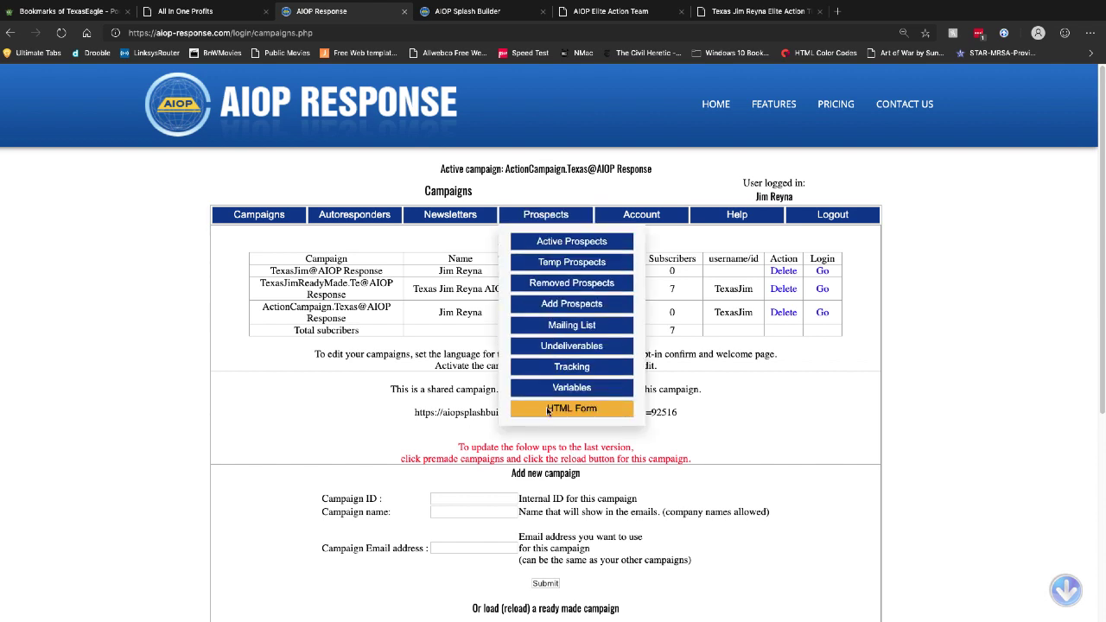
left_click(571, 409)
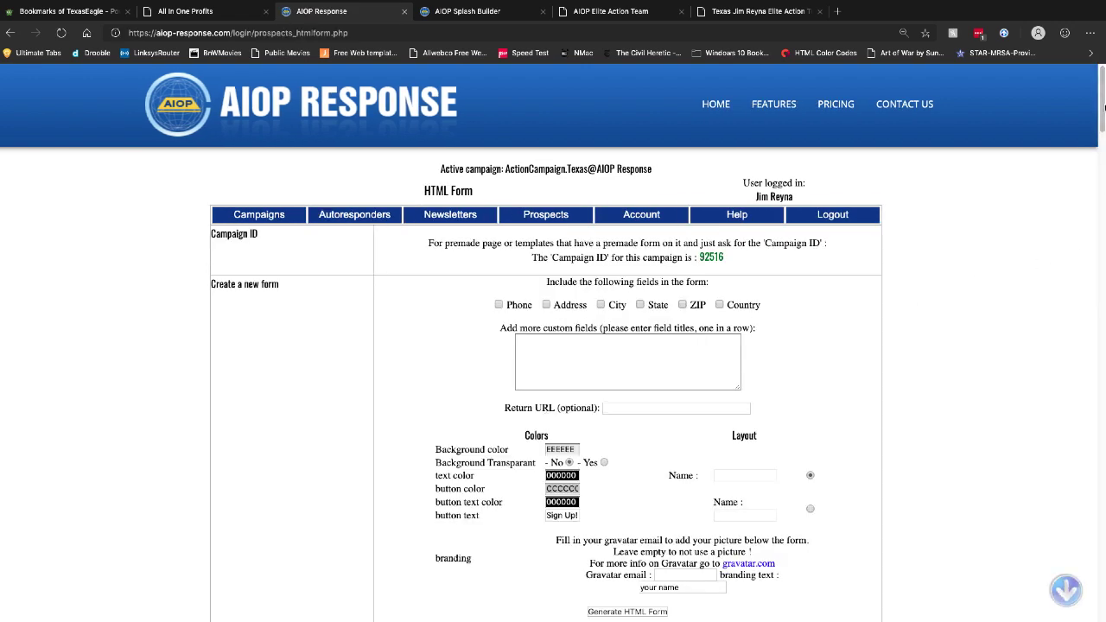
left_click_drag(1102, 108, 1104, 236)
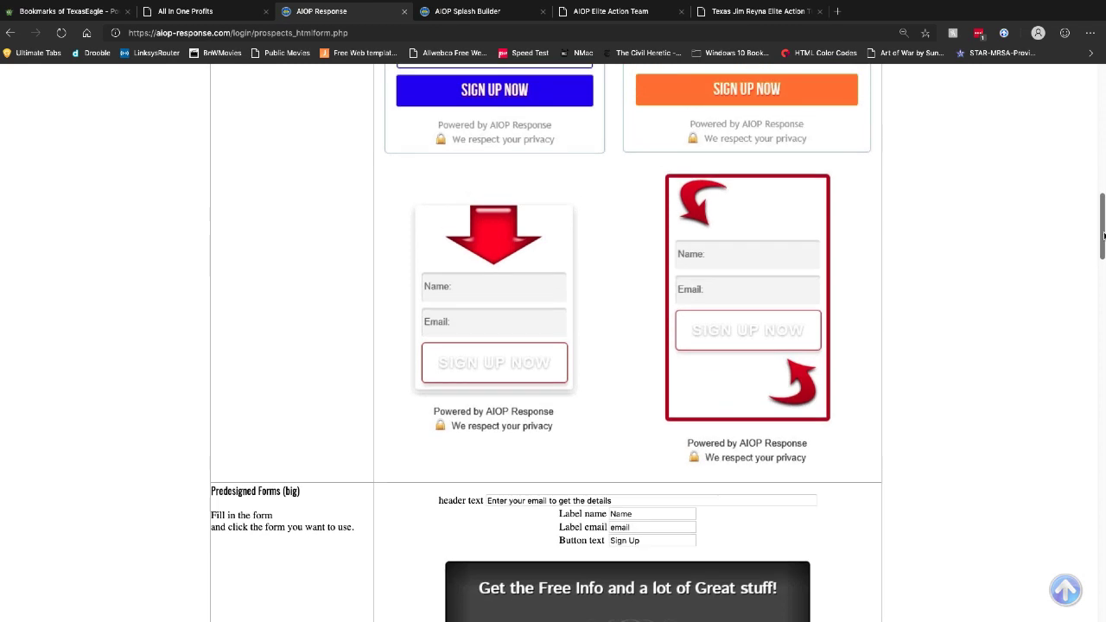
left_click(717, 324)
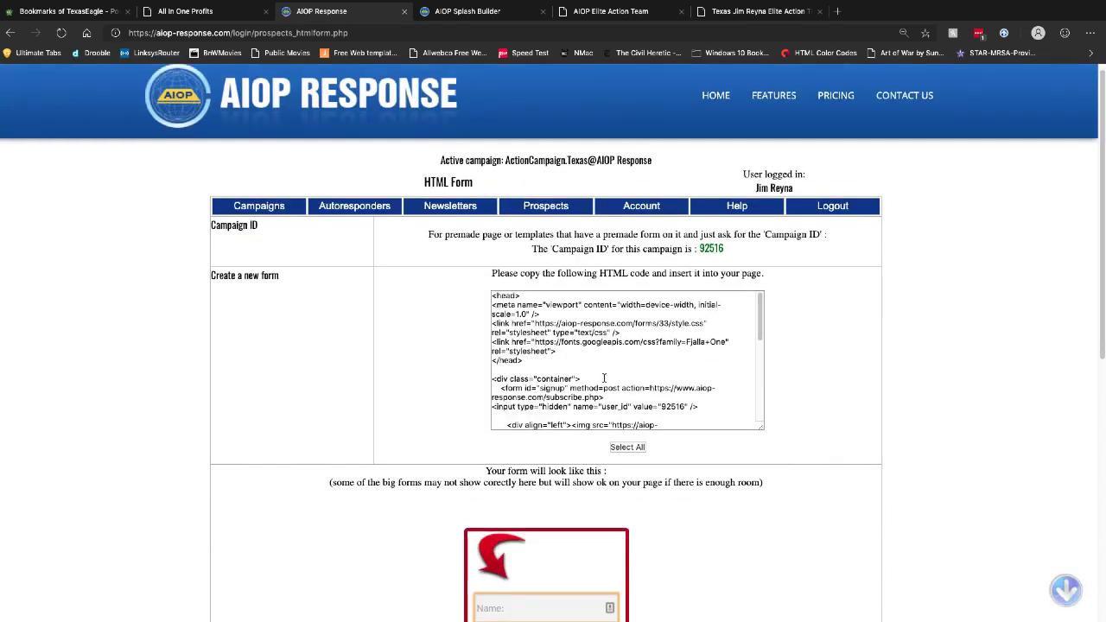
left_click(638, 447)
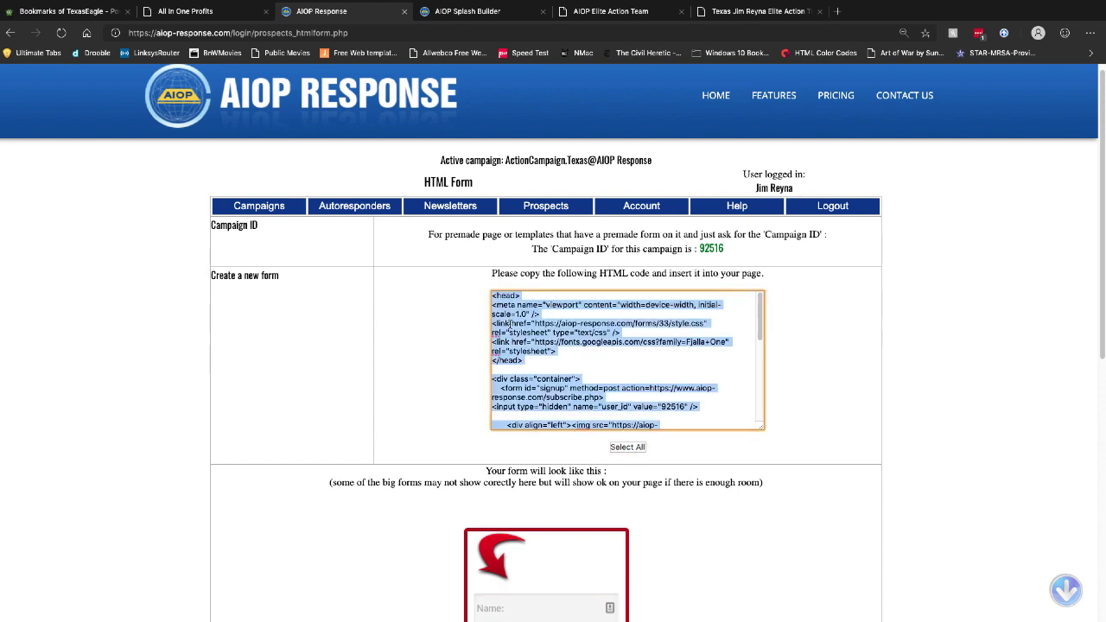
right_click(510, 327)
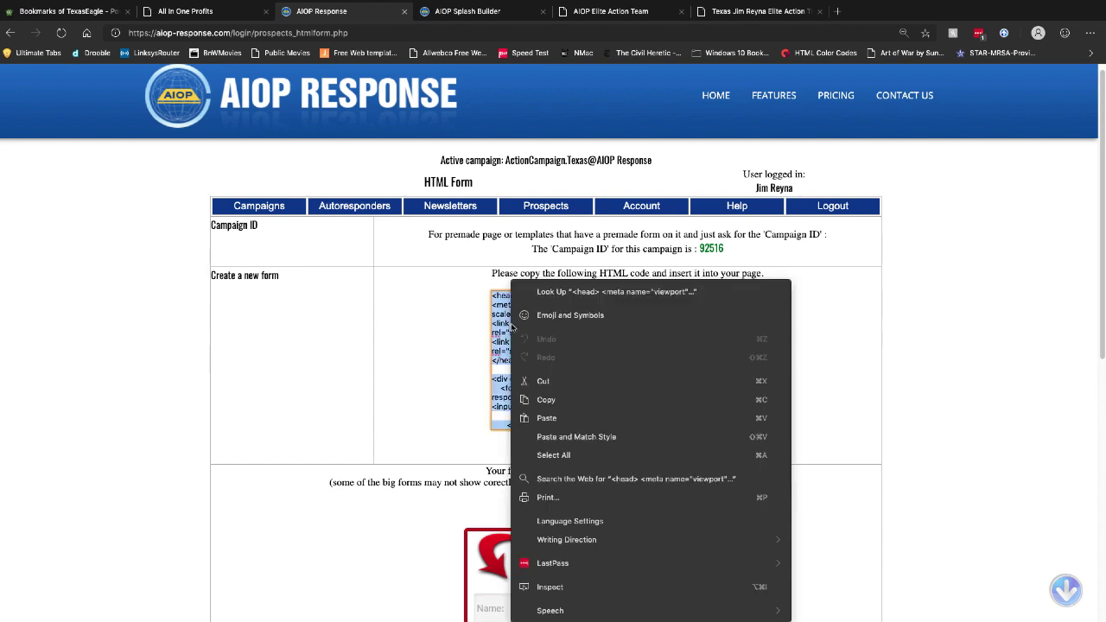
left_click(553, 399)
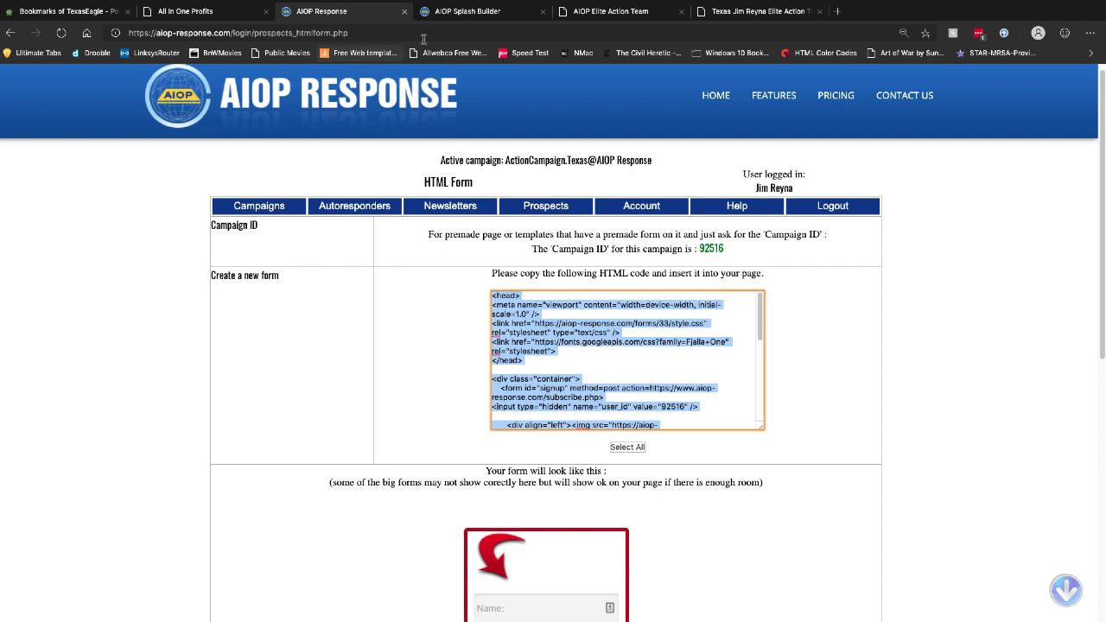
Step: Switch to AIOP Splash Builder, paste the form code into the AR HTML Code field and save the splash page settings
left_click(474, 15)
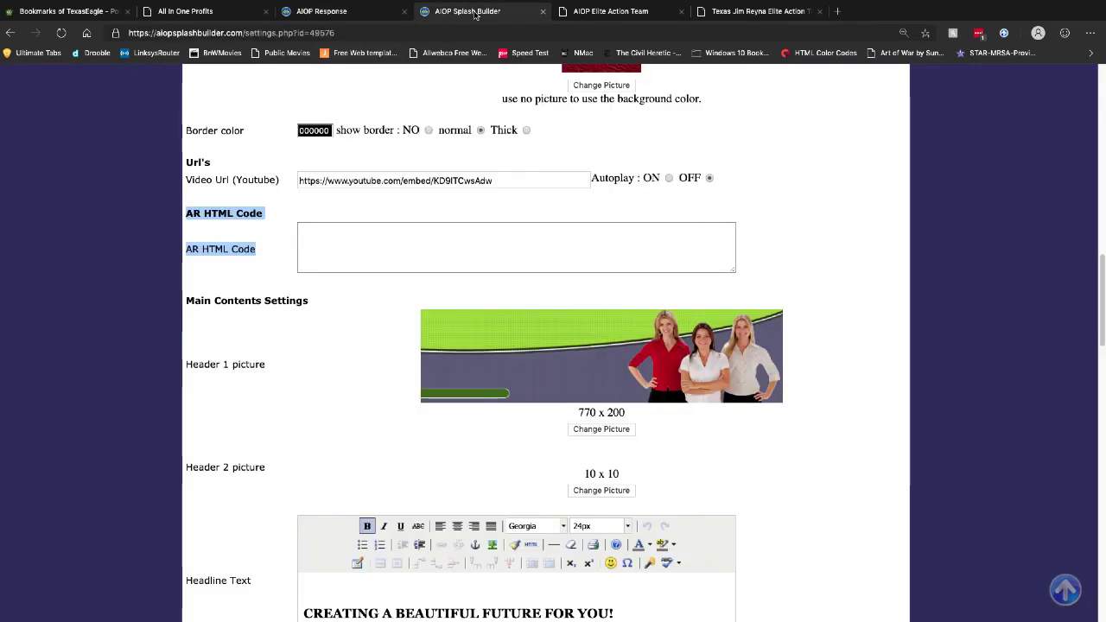
right_click(323, 240)
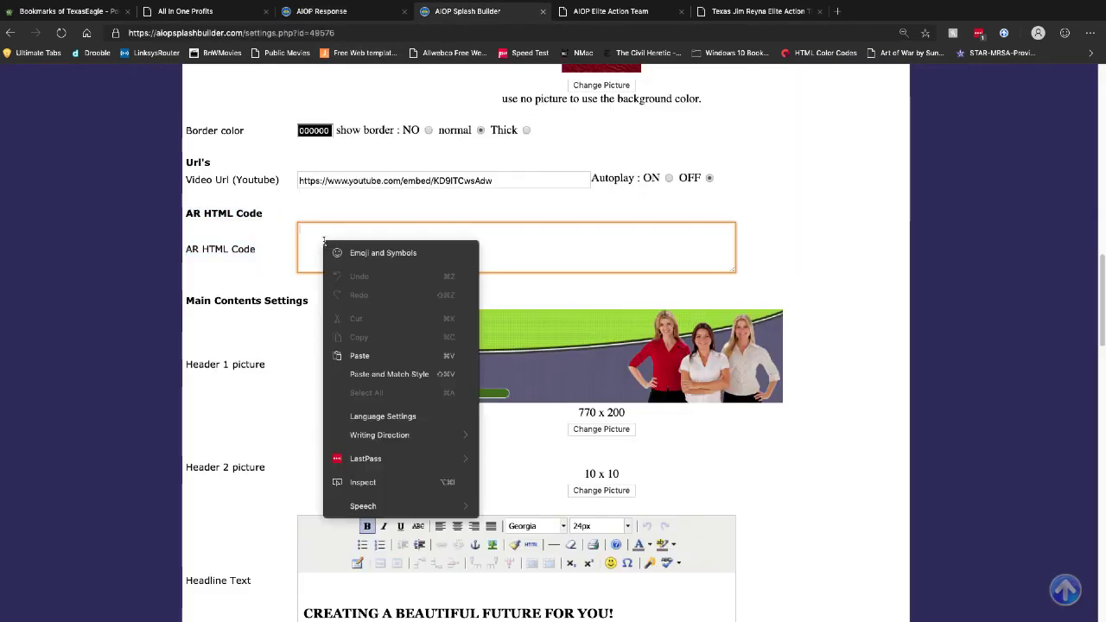
left_click(375, 355)
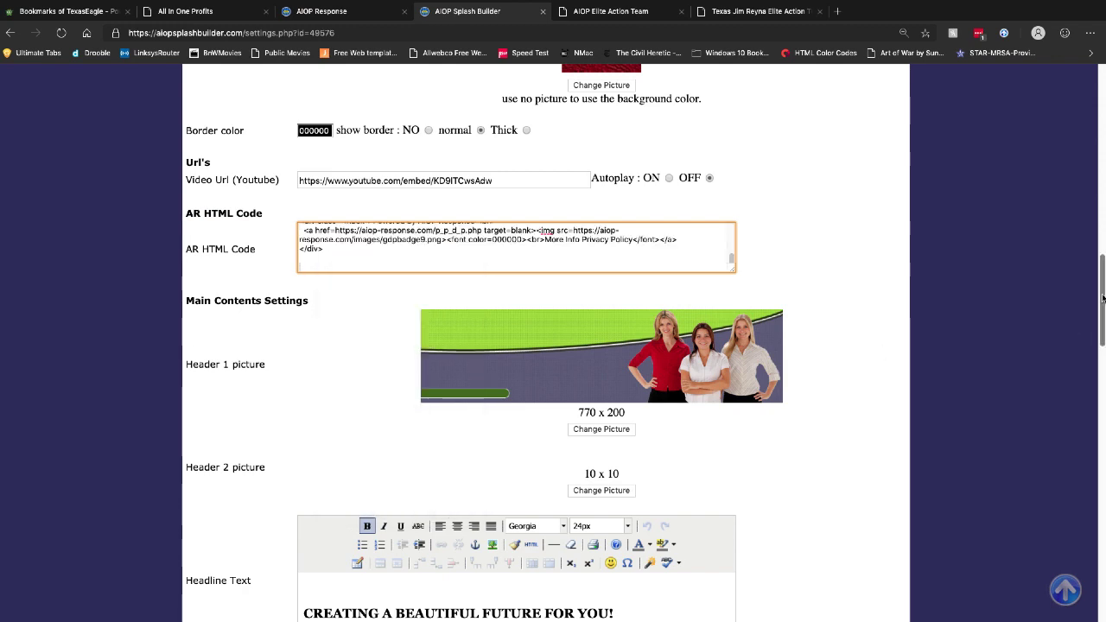
scroll(552, 346, "down", 5)
scroll(553, 345, "down", 7)
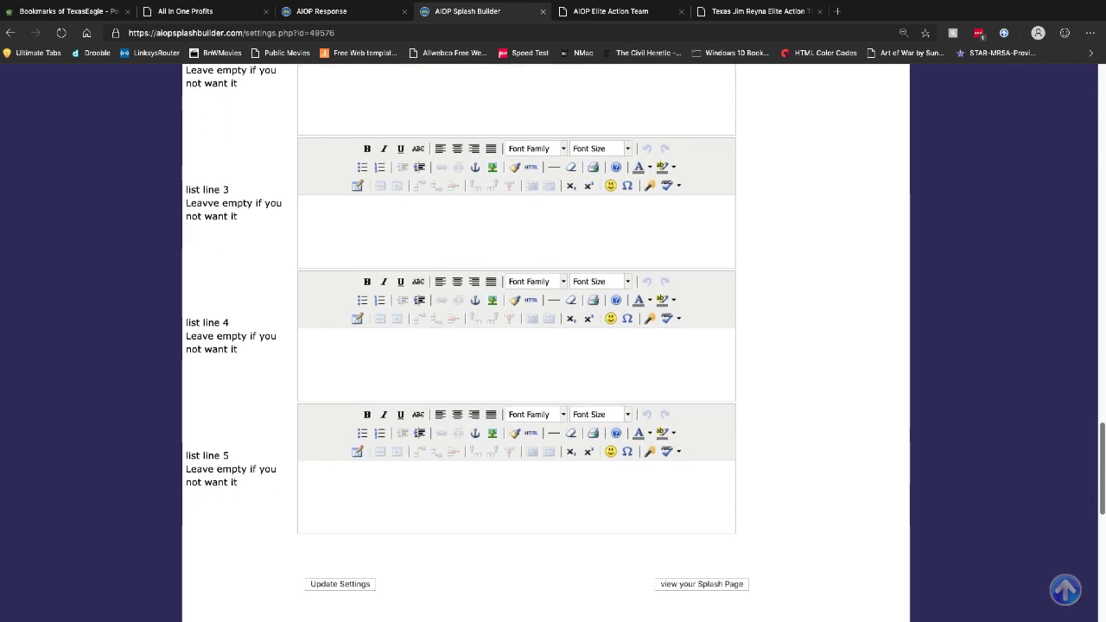
left_click(359, 559)
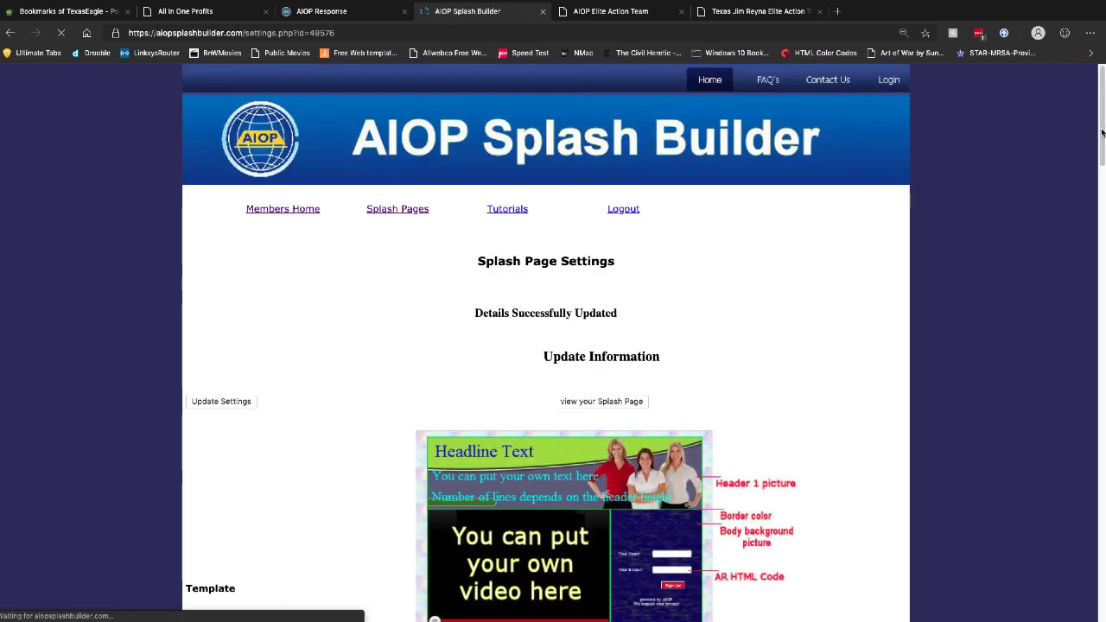
Step: Examine the updated page preview with its sign-up form, and look over the headline and list settings
scroll(377, 359, "up", 20)
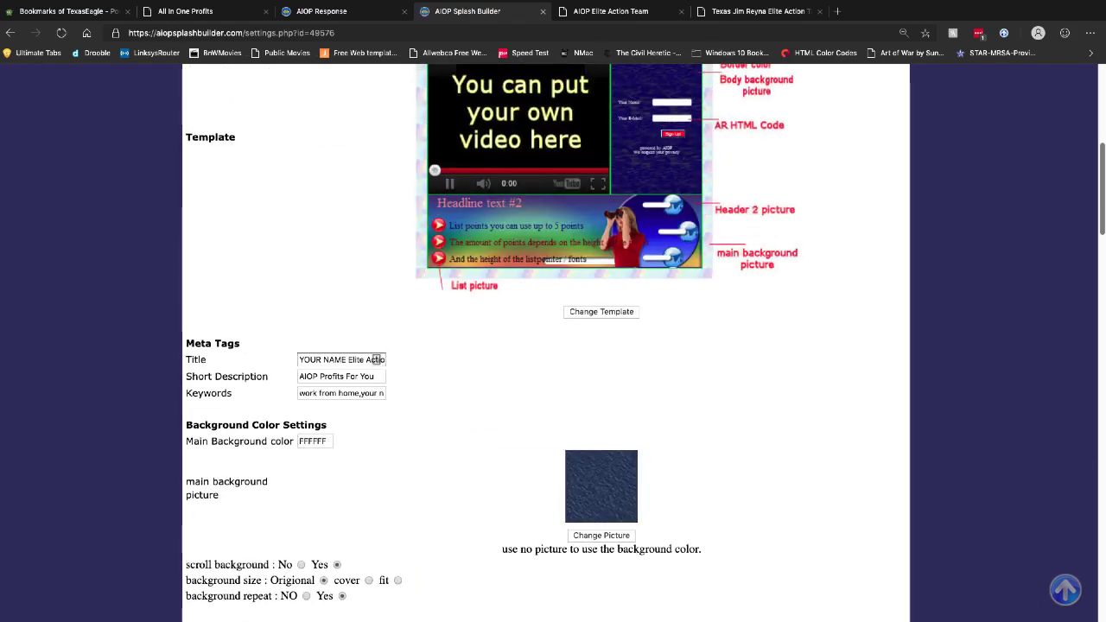
left_click(1103, 421)
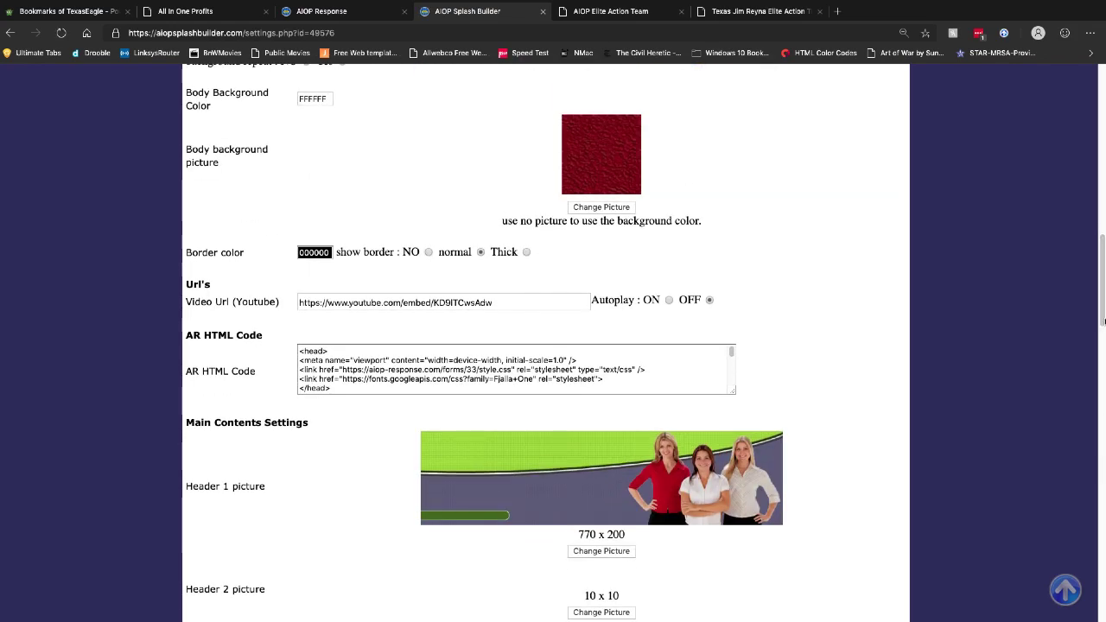
left_click_drag(1102, 321, 1102, 598)
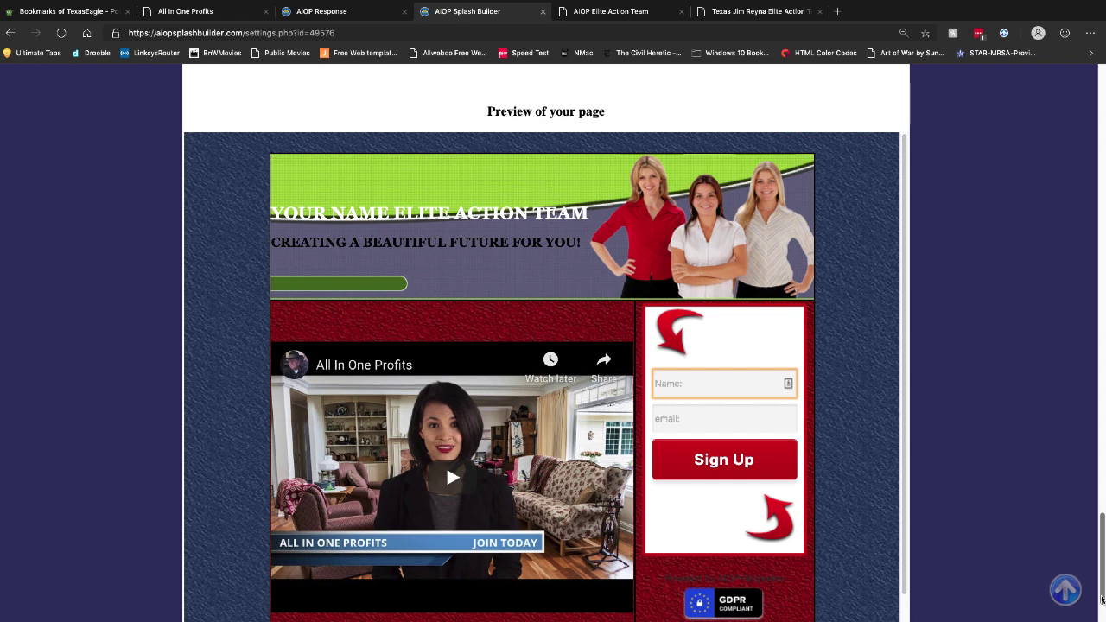
left_click_drag(1101, 598, 1101, 614)
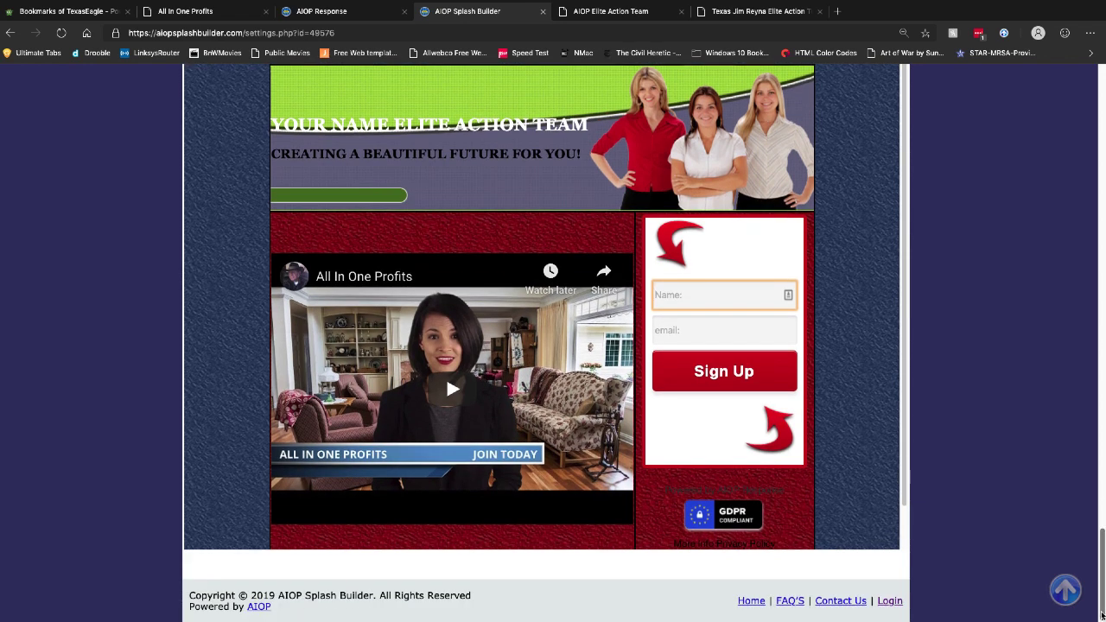
mouse_move(1101, 614)
left_mouse_down()
mouse_move(1100, 581)
mouse_move(1101, 614)
left_mouse_up()
left_click_drag(1100, 614, 1100, 392)
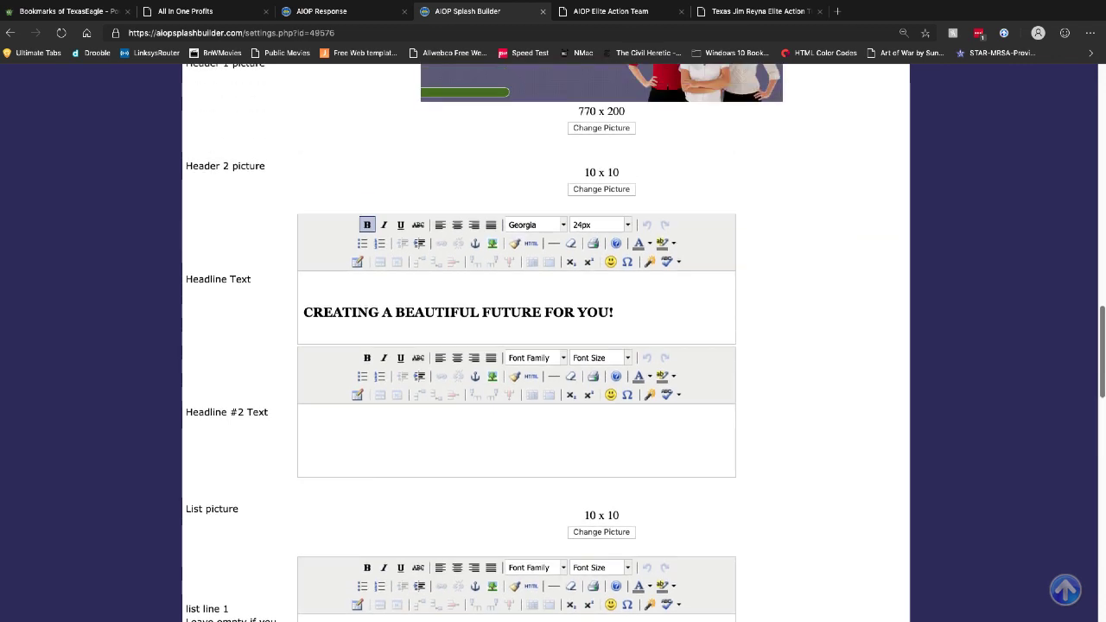
scroll(573, 406, "down", 3)
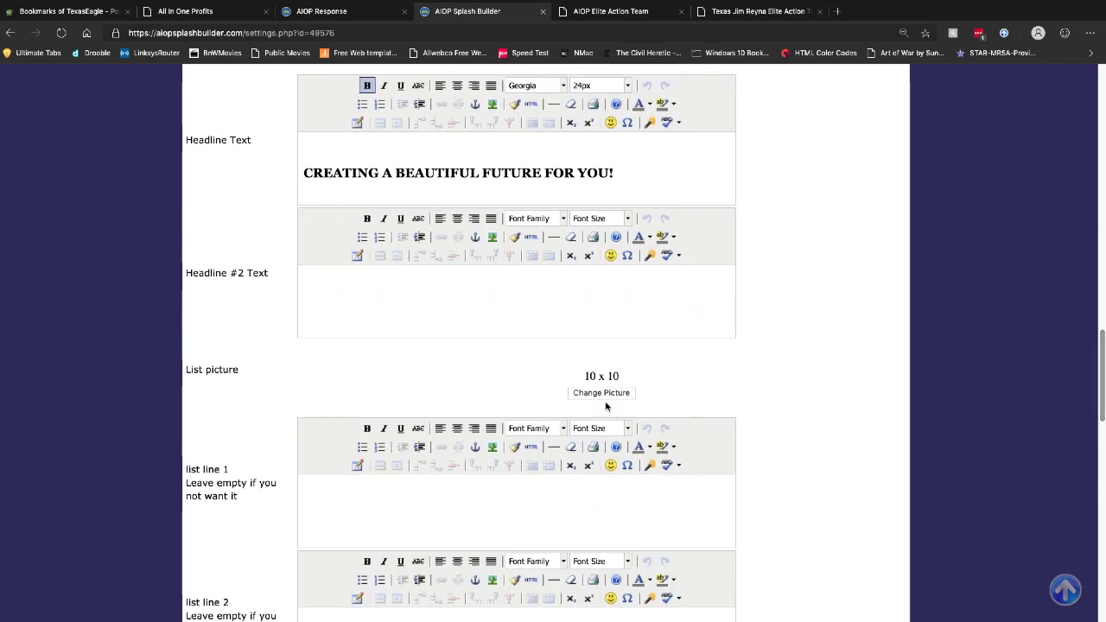
triple_click(260, 273)
left_click(391, 379)
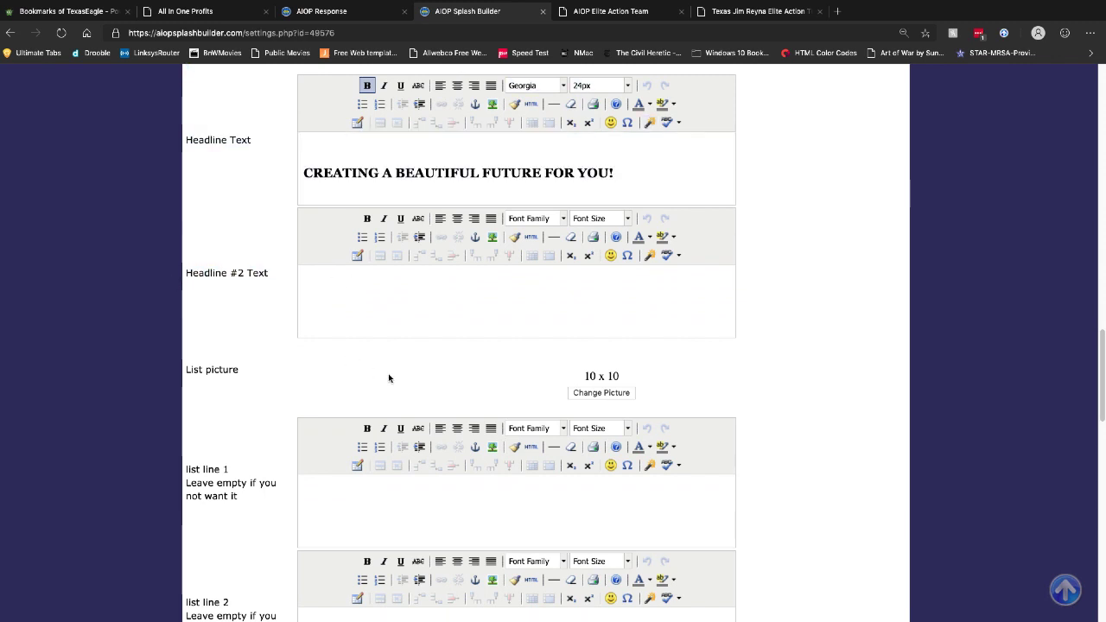
Step: Copy "We Give ALL Team Members 4 Direct Referrals Via Our Elite Action Team Rotator" from the AIOP Elite Action Team page into list line 1
left_click_drag(1101, 357, 1102, 383)
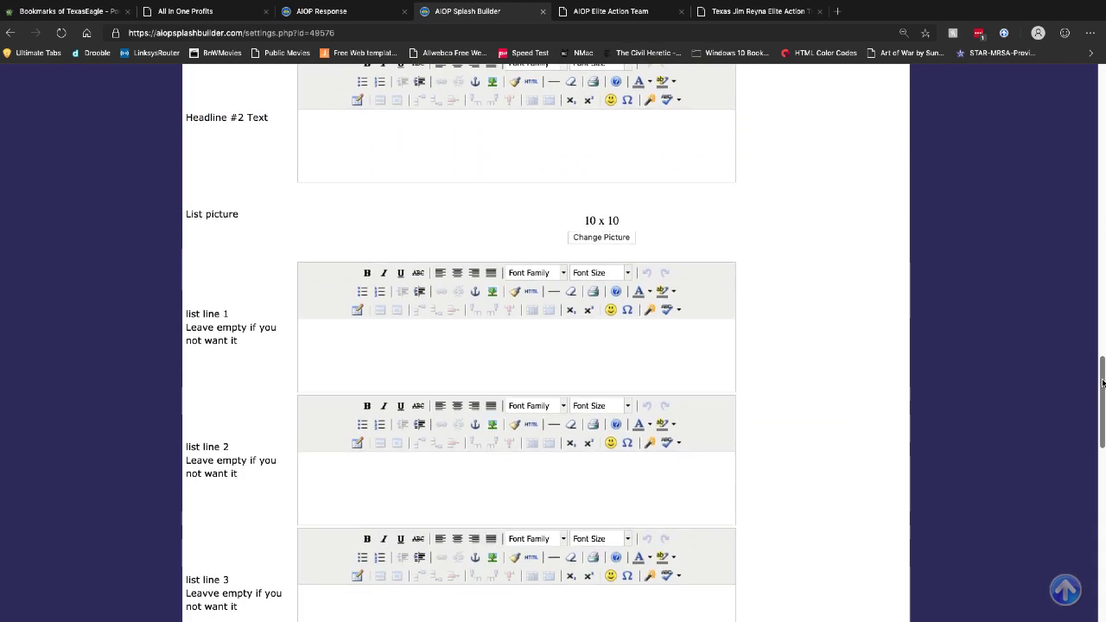
left_click(330, 340)
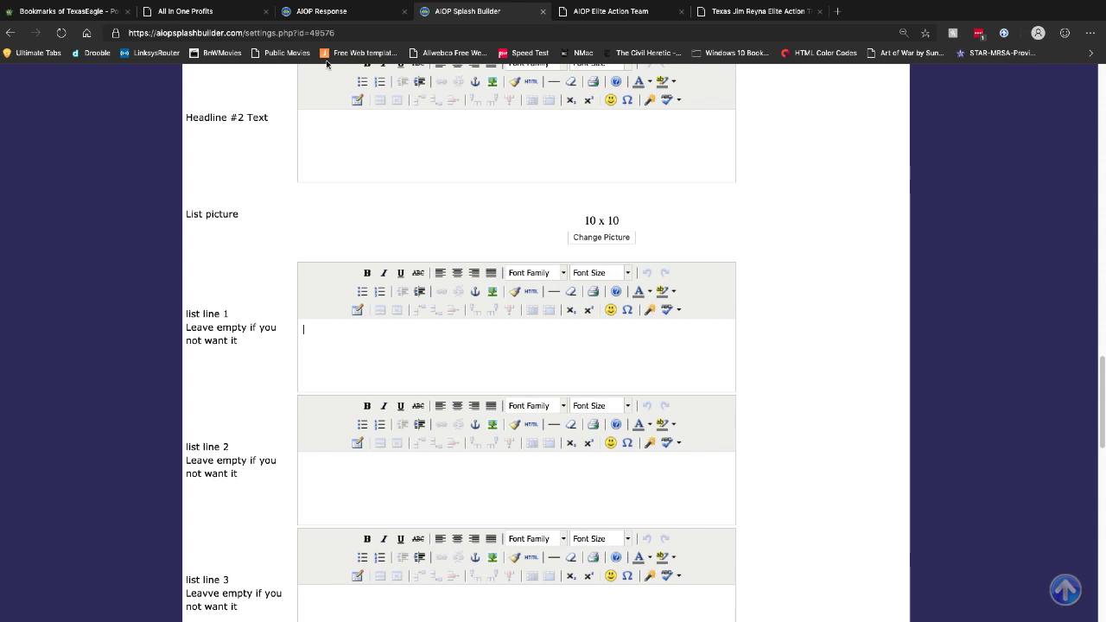
left_click(618, 12)
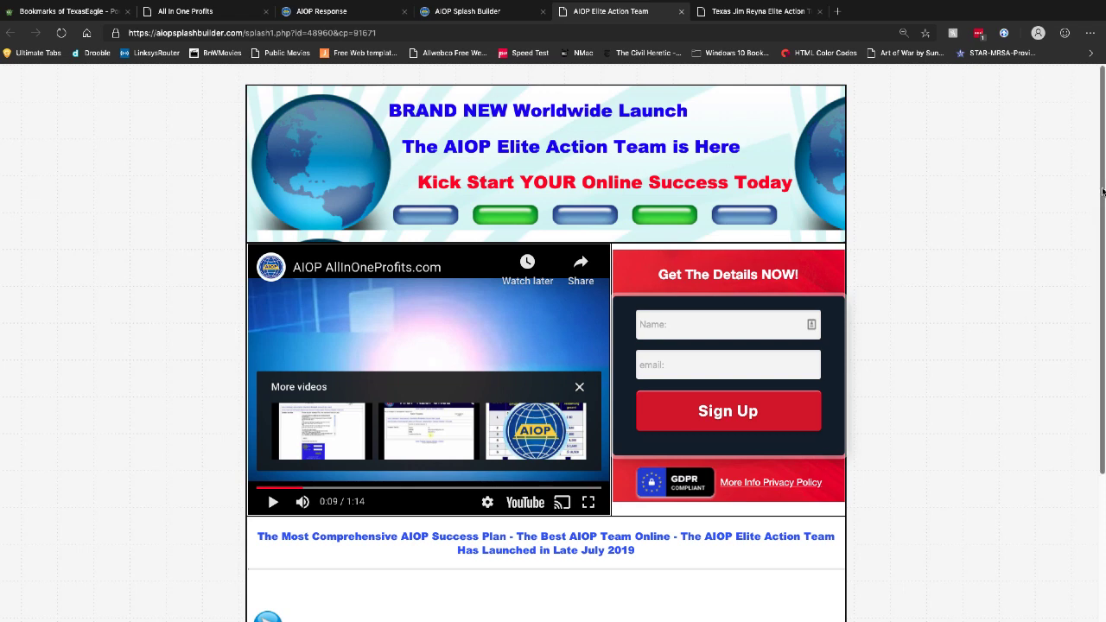
left_click_drag(1100, 192, 1100, 338)
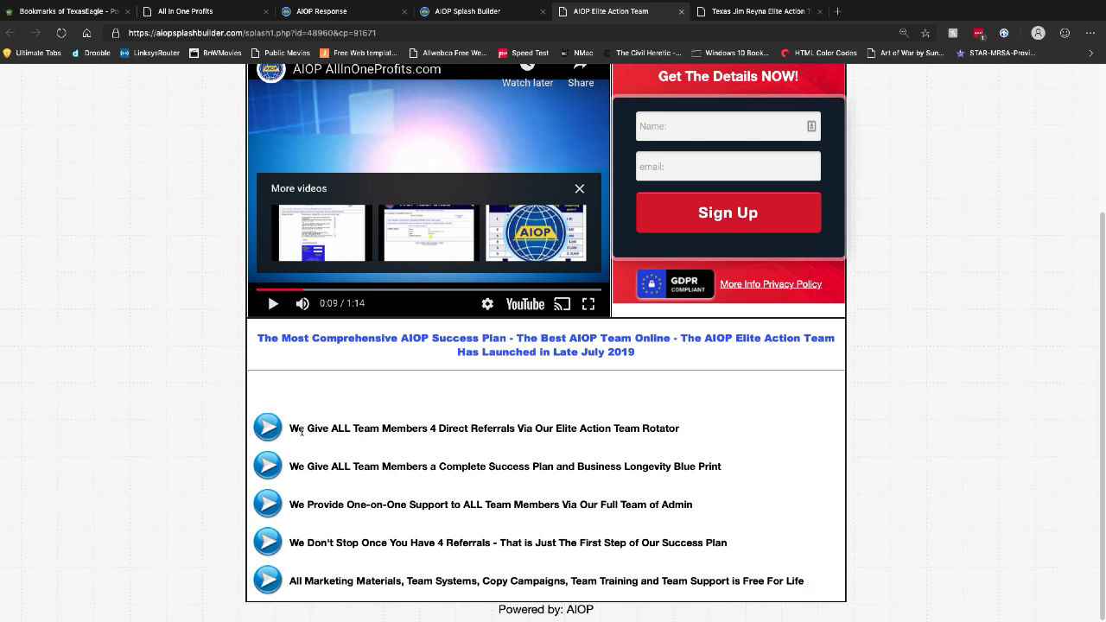
left_click_drag(290, 427, 679, 437)
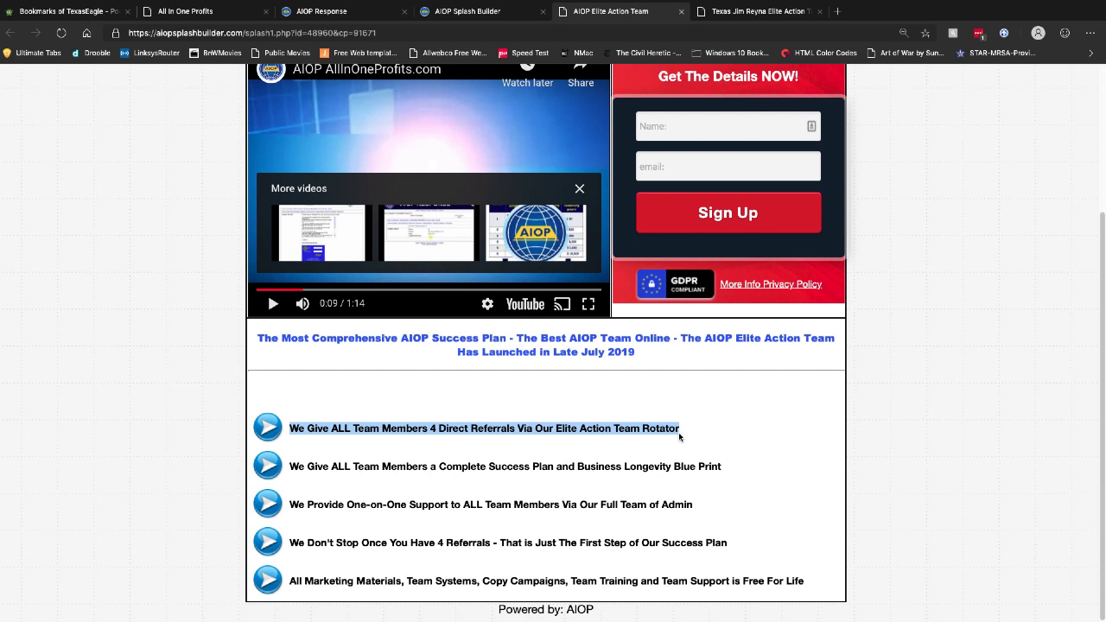
right_click(655, 428)
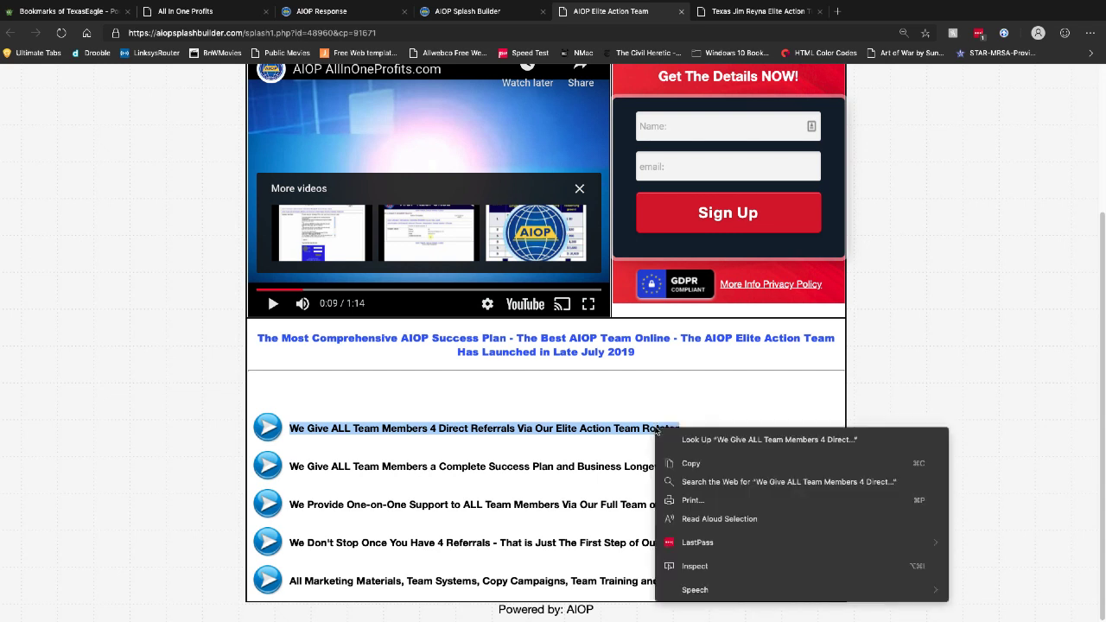
left_click(688, 463)
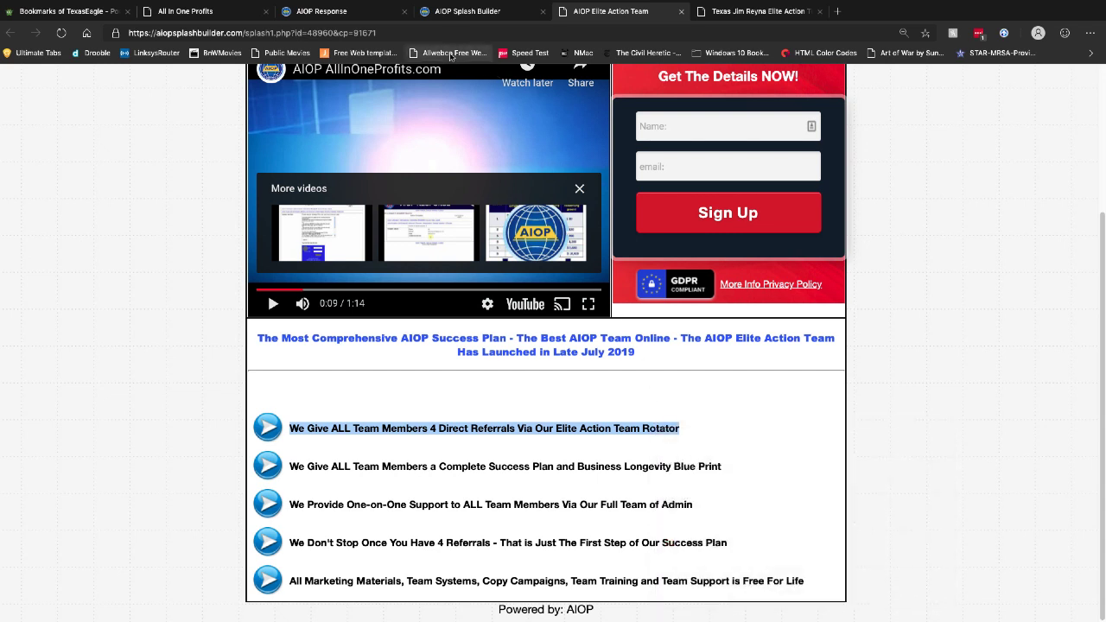
left_click(463, 13)
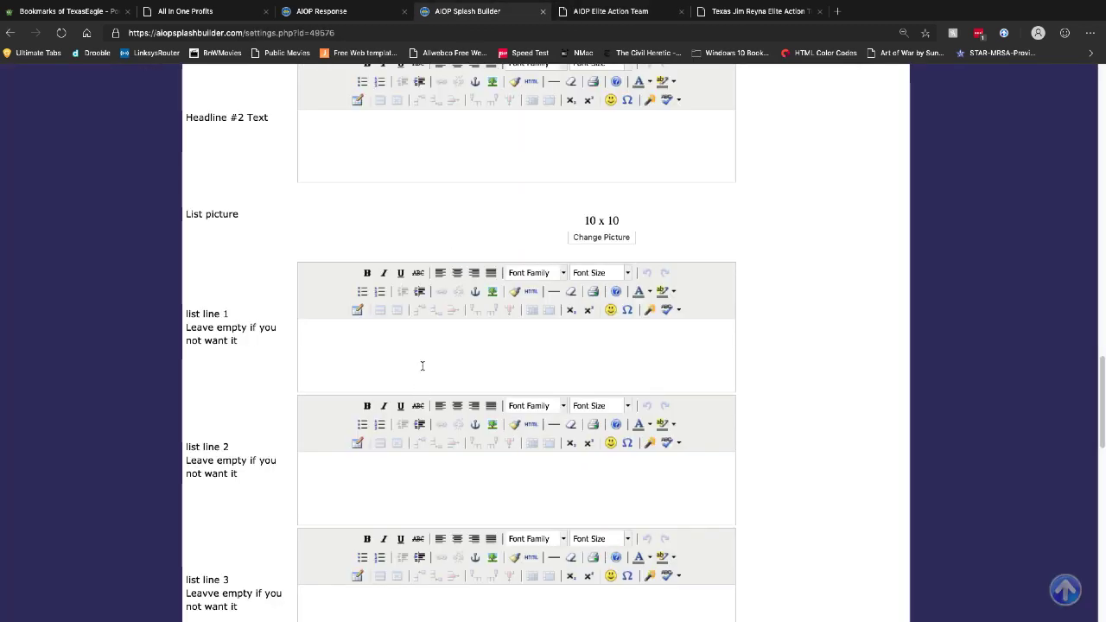
right_click(432, 340)
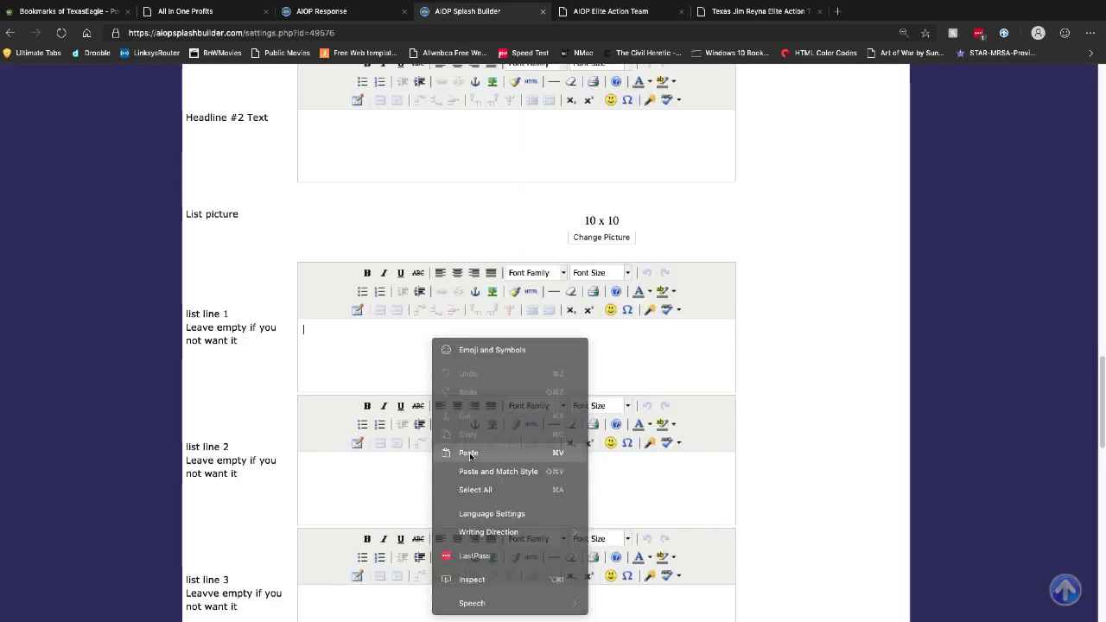
left_click(469, 454)
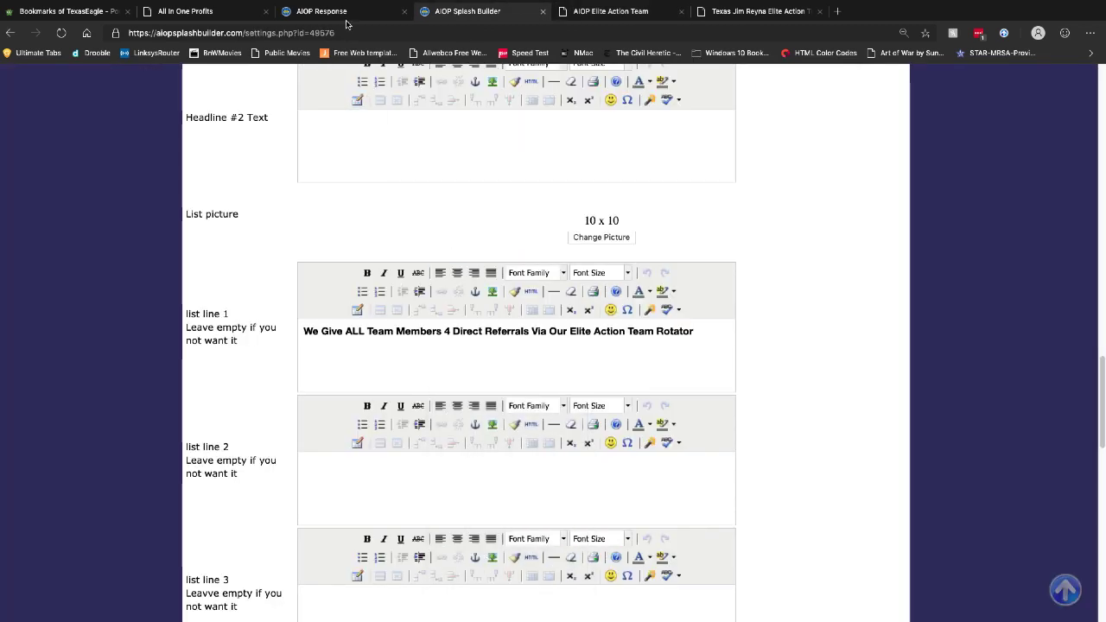
Step: Copy "We Give ALL Team Members a Complete Success Plan and Business Longevity Blue Print" from the team page into list line 2
left_click(618, 13)
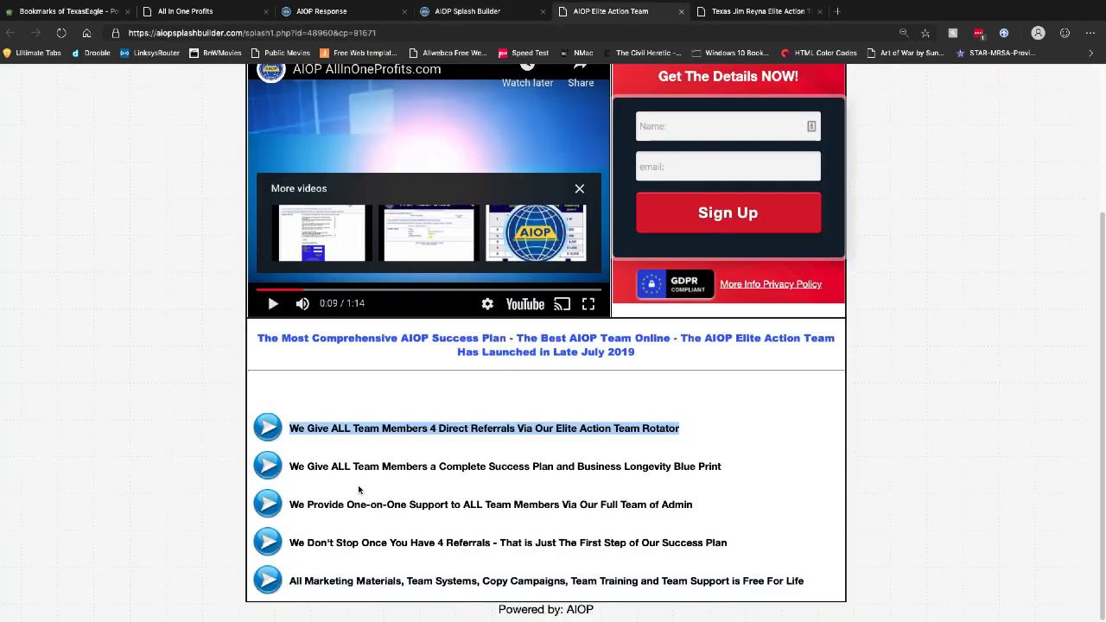
left_click_drag(291, 465, 727, 470)
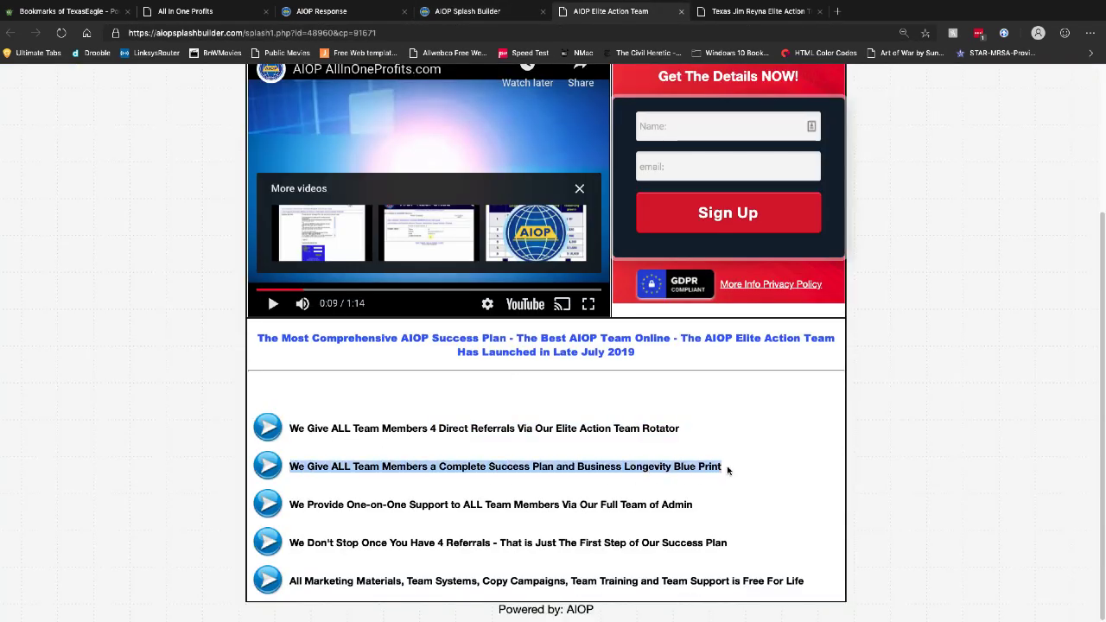
right_click(699, 469)
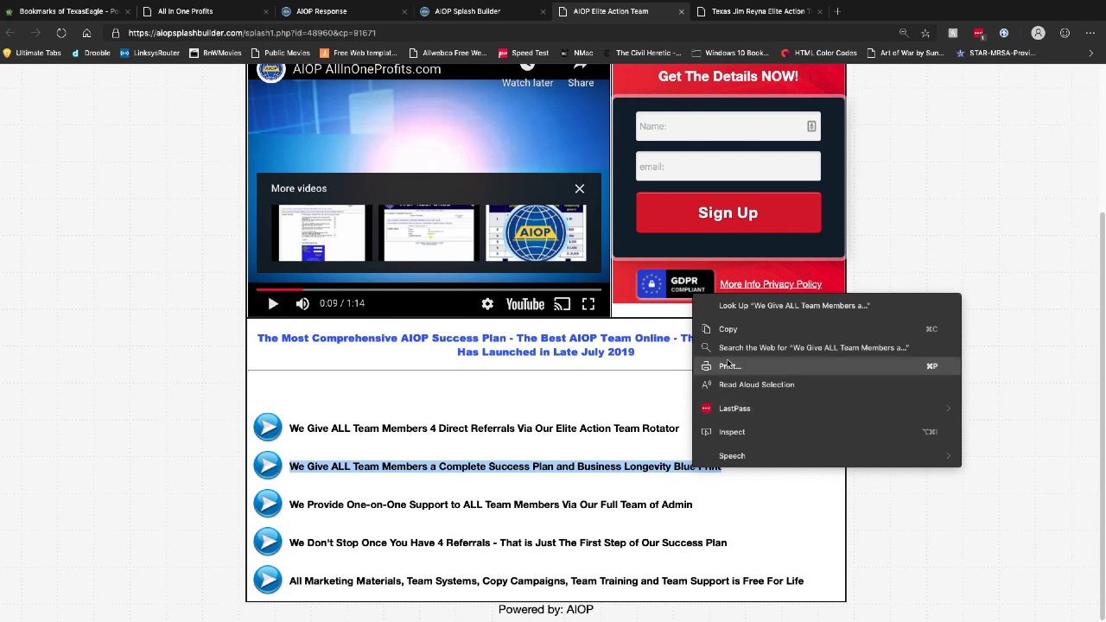
left_click(726, 328)
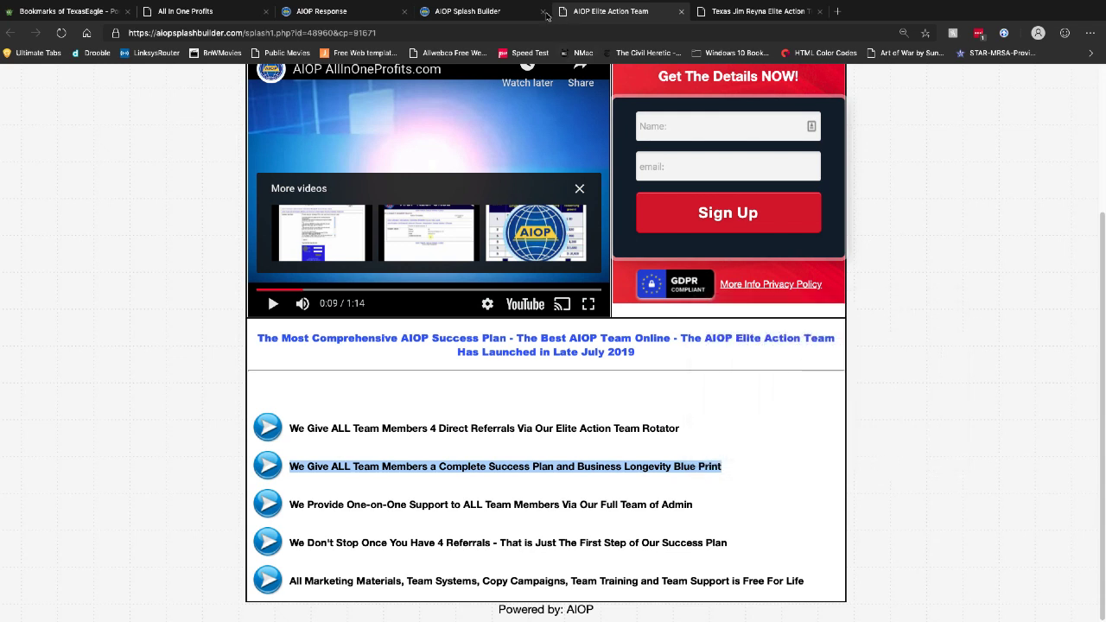
left_click(508, 12)
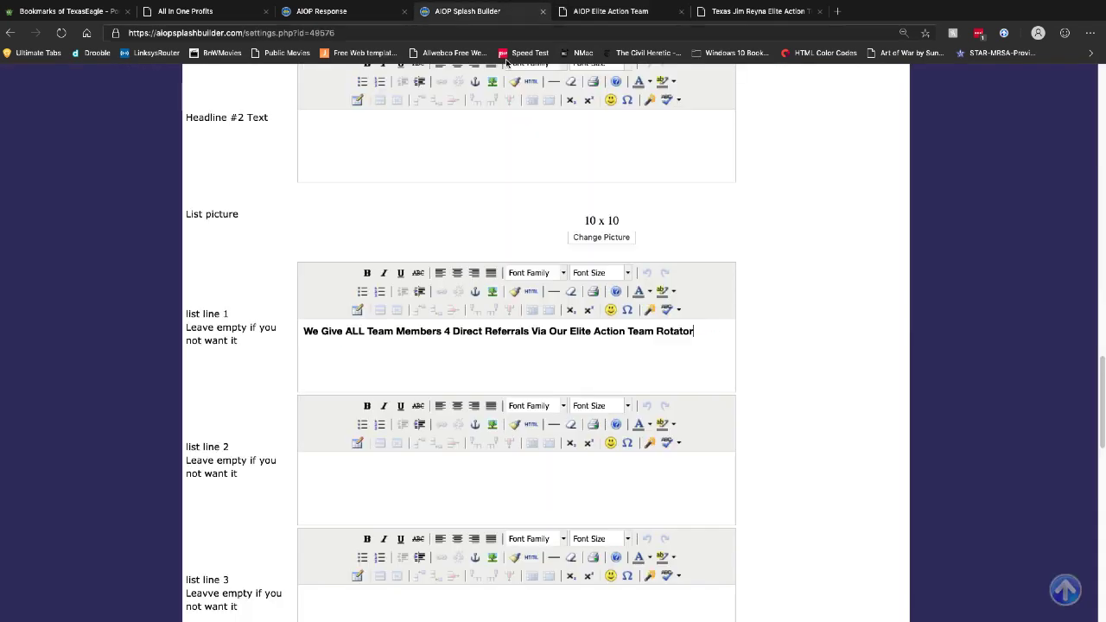
right_click(408, 489)
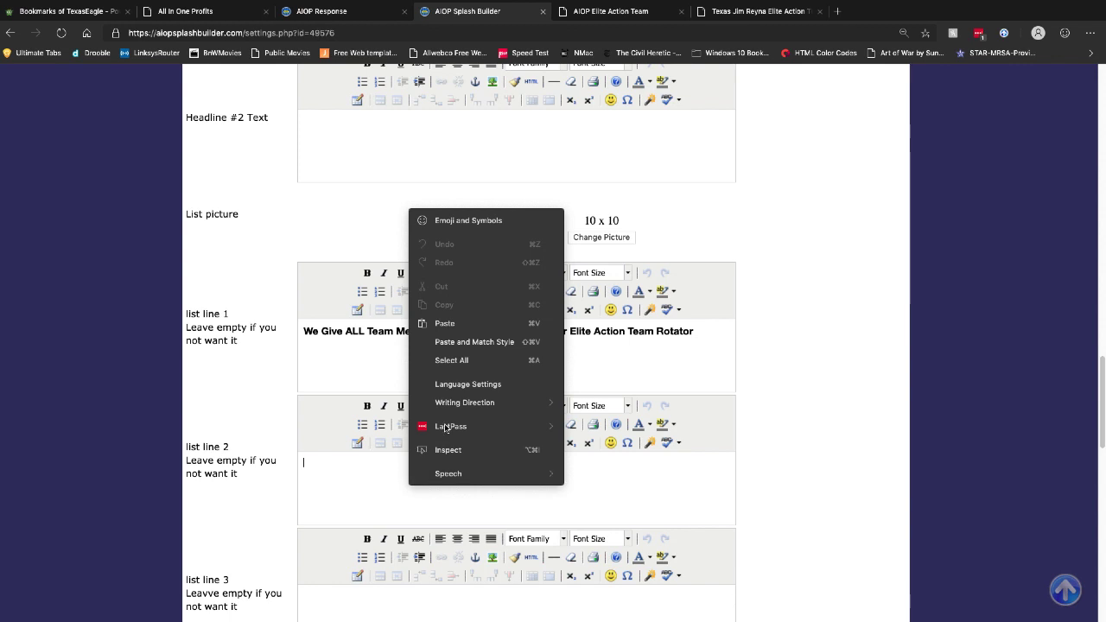
left_click(448, 324)
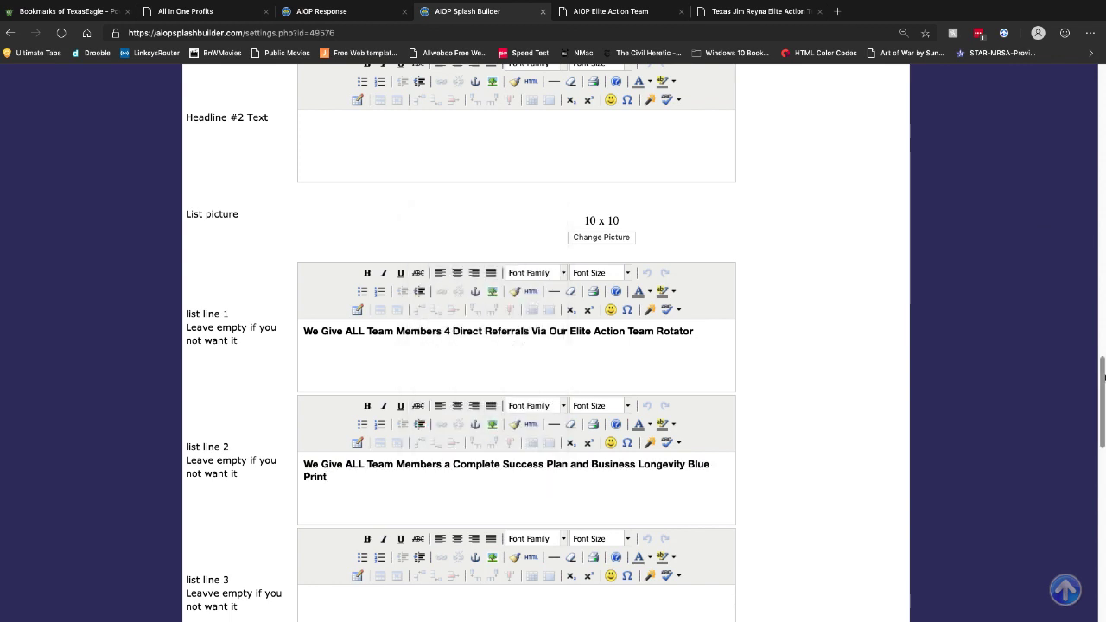
Step: Copy "We Provide One-on-One Support to ALL Team Members Via Our Full Team of Admin" from the team page into list line 3
scroll(1104, 320, "down", 5)
scroll(1049, 394, "up", 1)
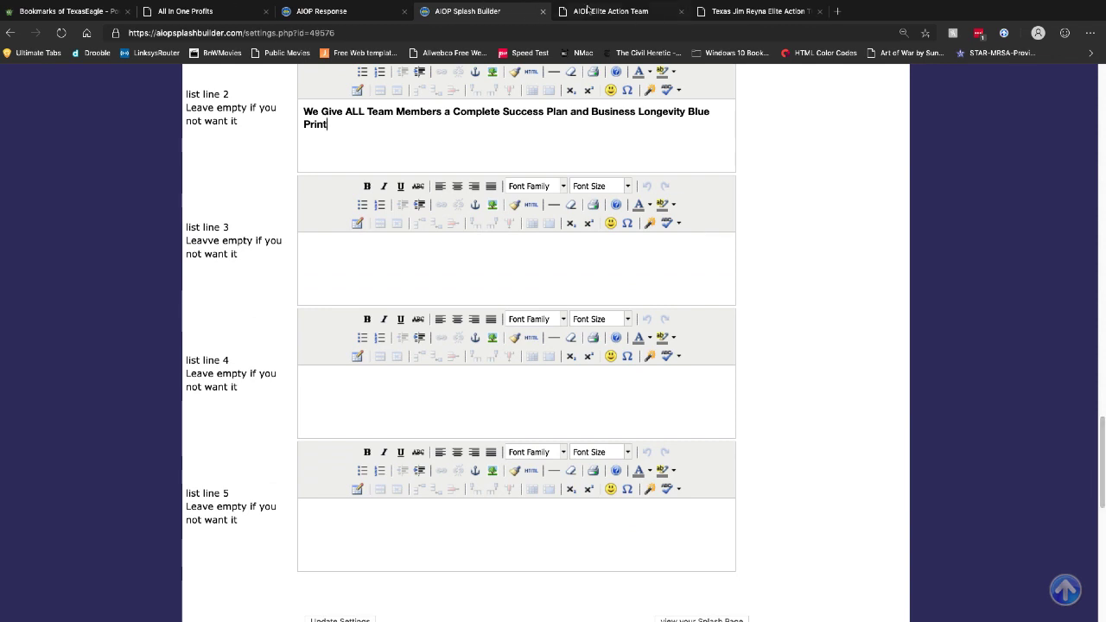
left_click(613, 13)
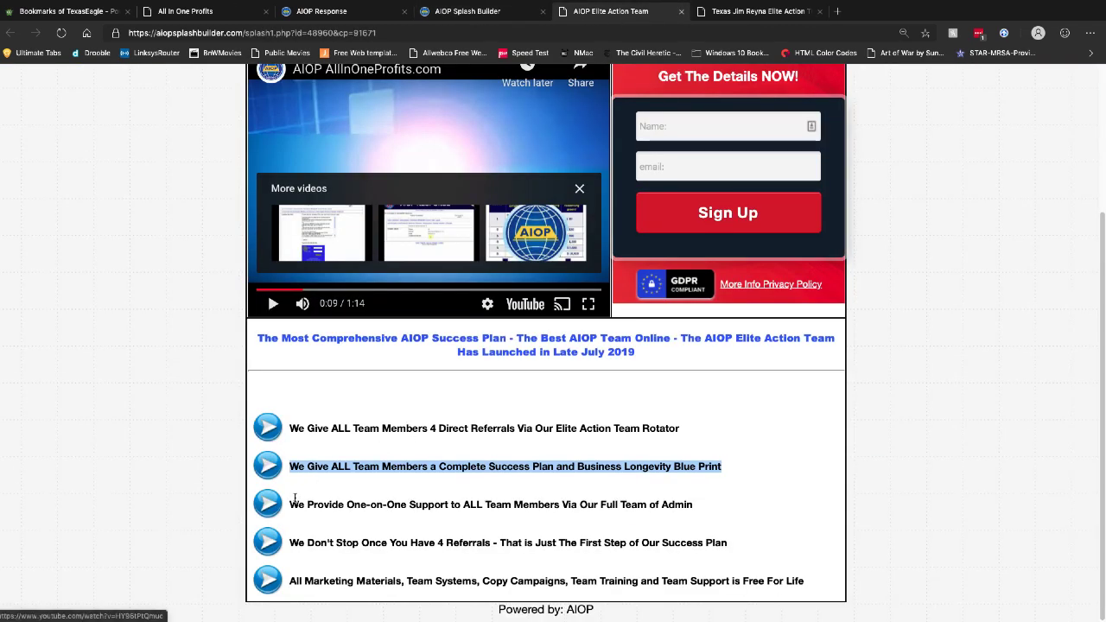
left_click_drag(292, 505, 690, 501)
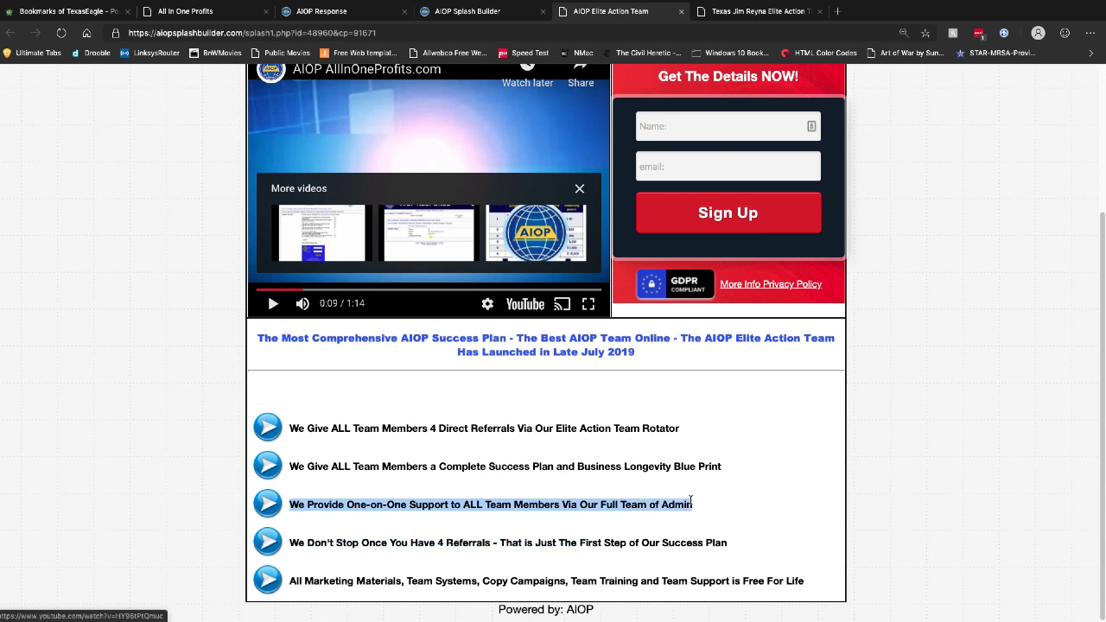
right_click(623, 506)
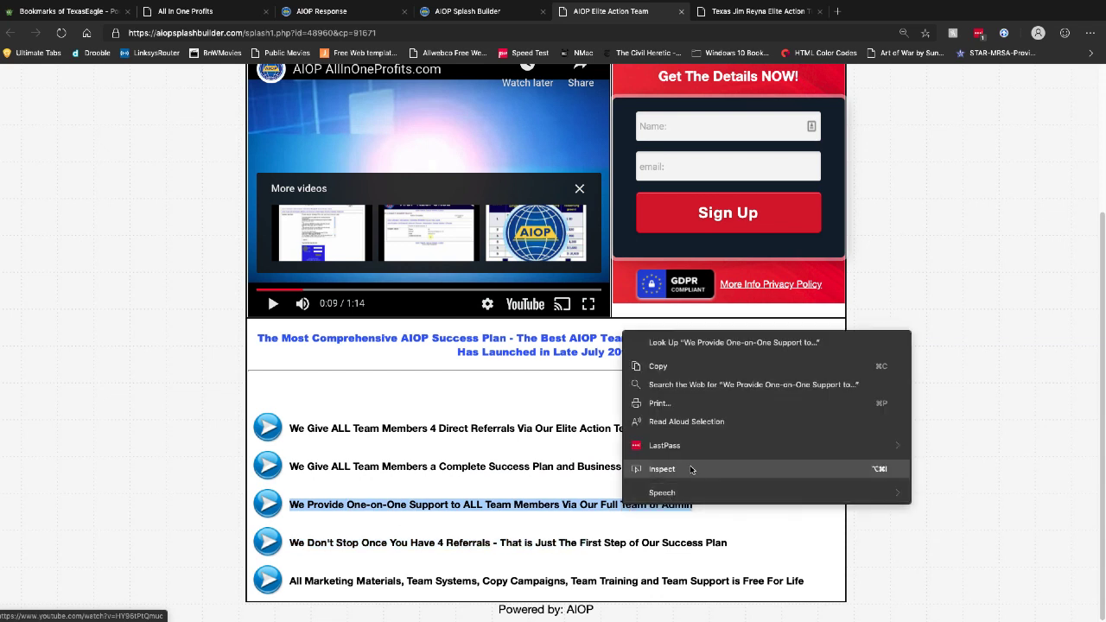
left_click(660, 367)
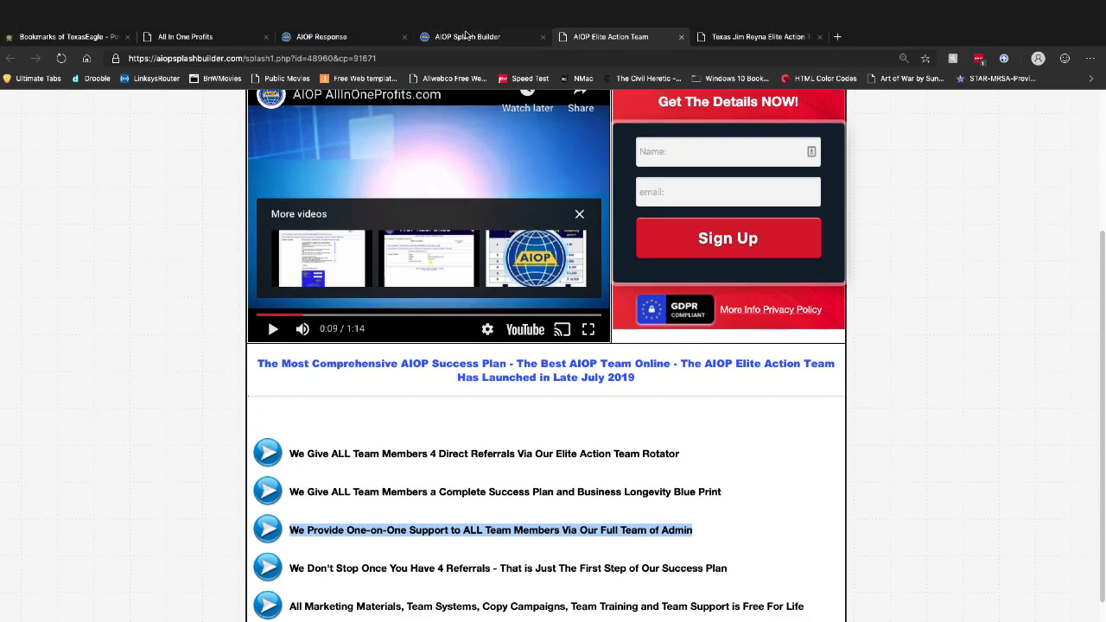
left_click(466, 32)
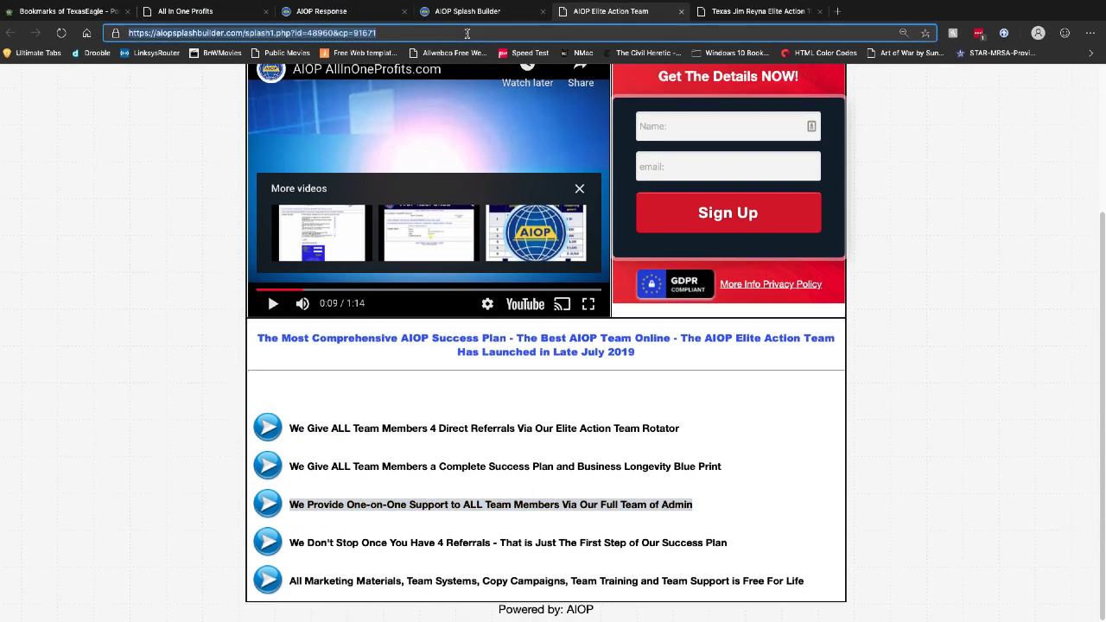
left_click(471, 12)
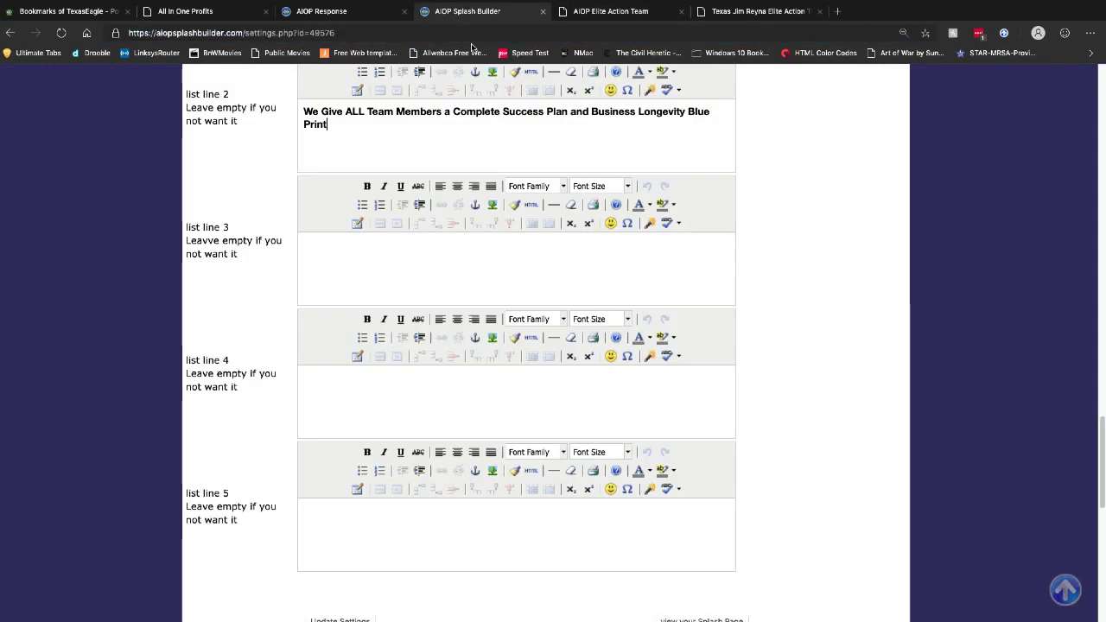
right_click(419, 259)
left_click(458, 384)
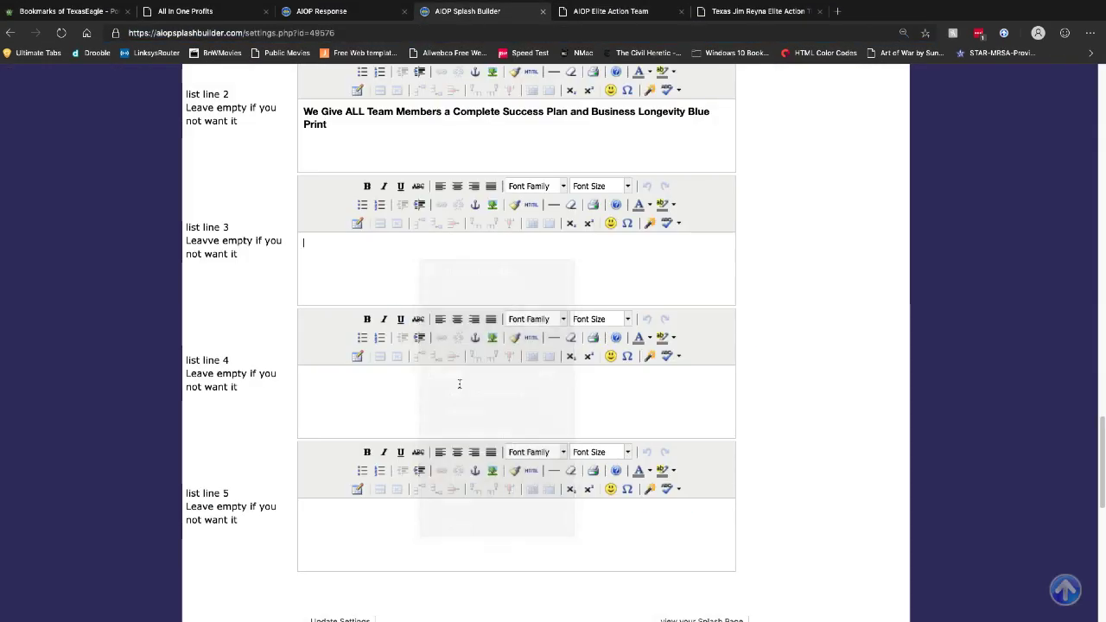
Step: Copy "We Don't Stop Once You Have 4 Referrals - That is Just The First Step of Our Success Plan" from the team page into list line 4
left_click(590, 10)
left_click_drag(291, 542, 726, 544)
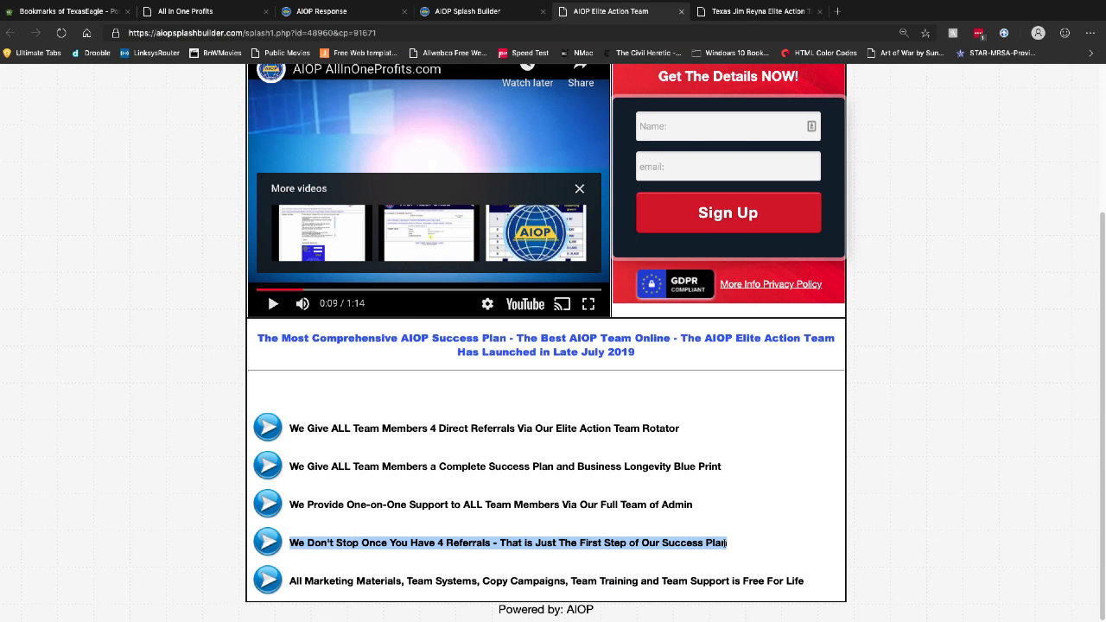
right_click(720, 542)
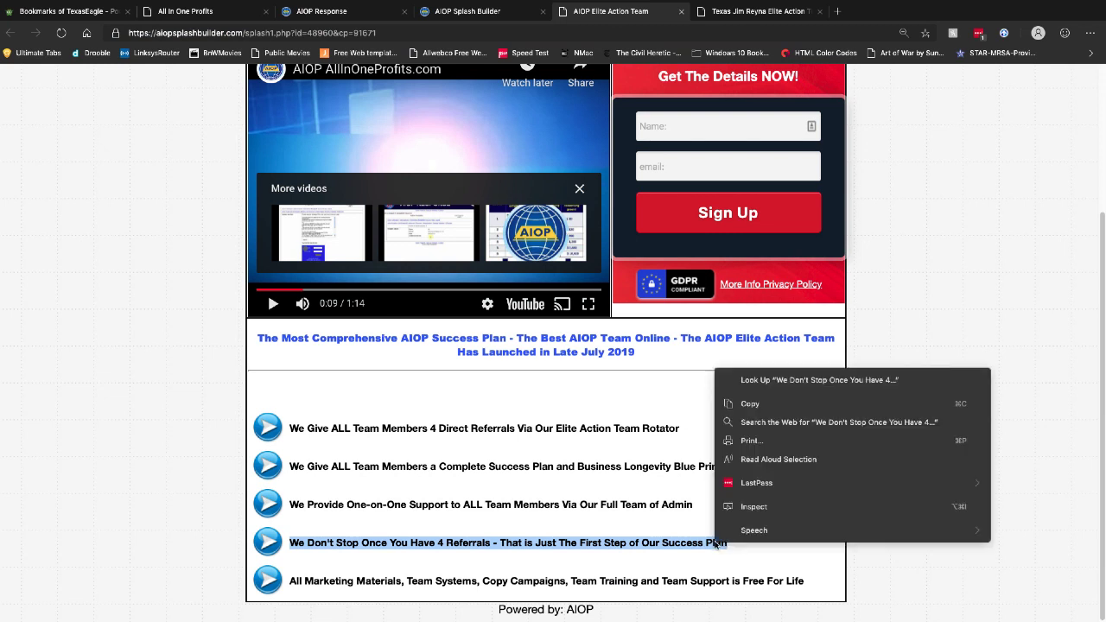
left_click(753, 412)
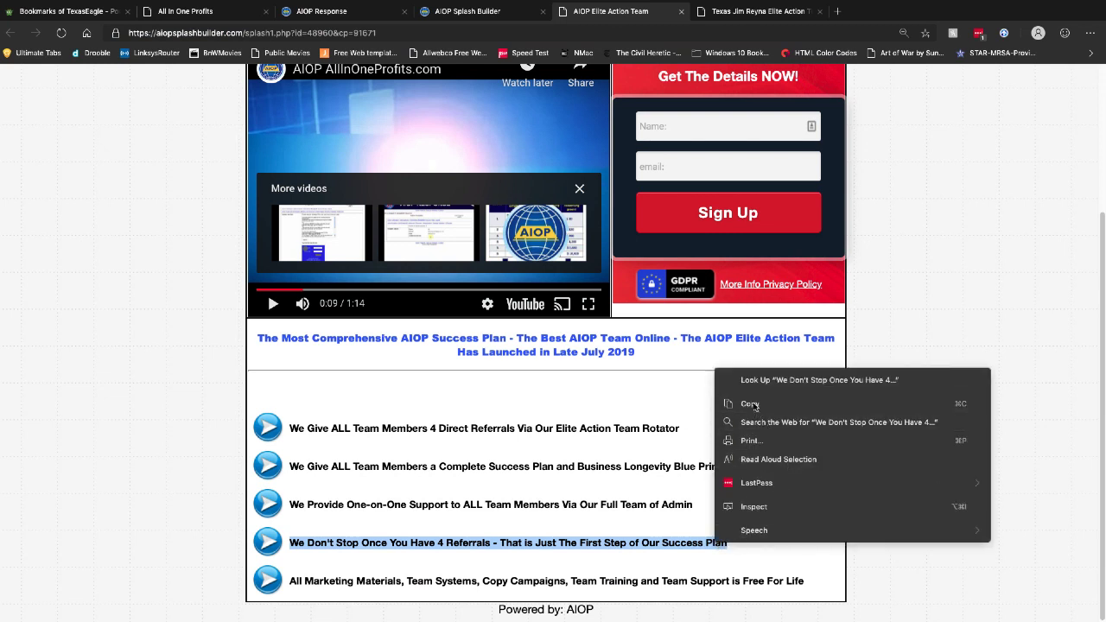
left_click(456, 13)
right_click(391, 378)
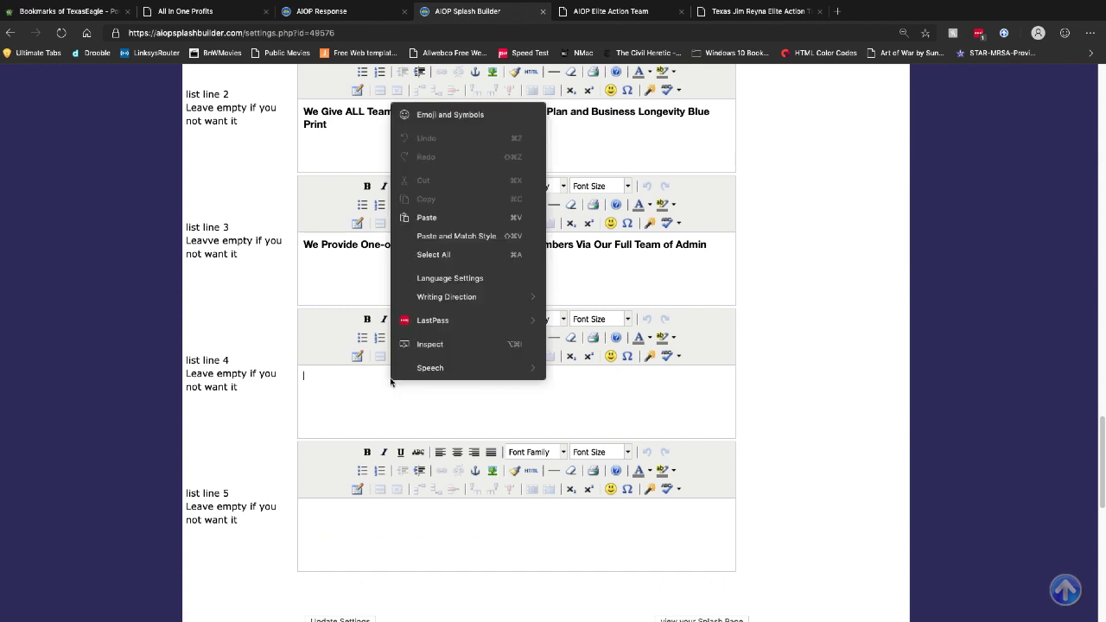
left_click(441, 216)
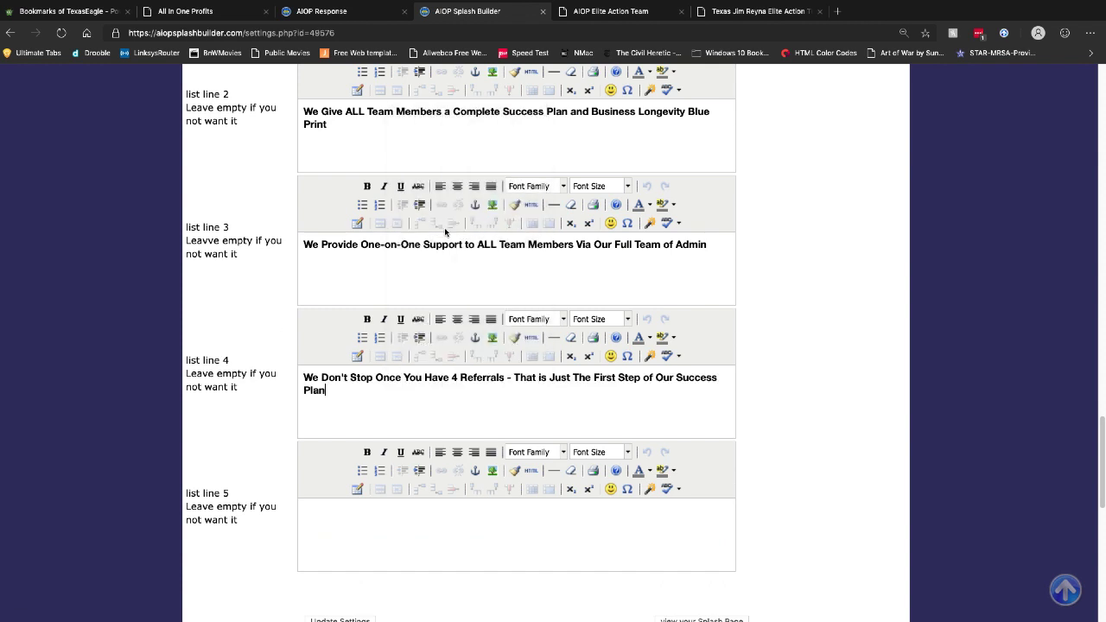
Step: Copy "All Marketing Materials, Team Systems, Copy Campaigns, Team Training and Team Support is Free For Lif" from the team page into list line 5
left_click(605, 14)
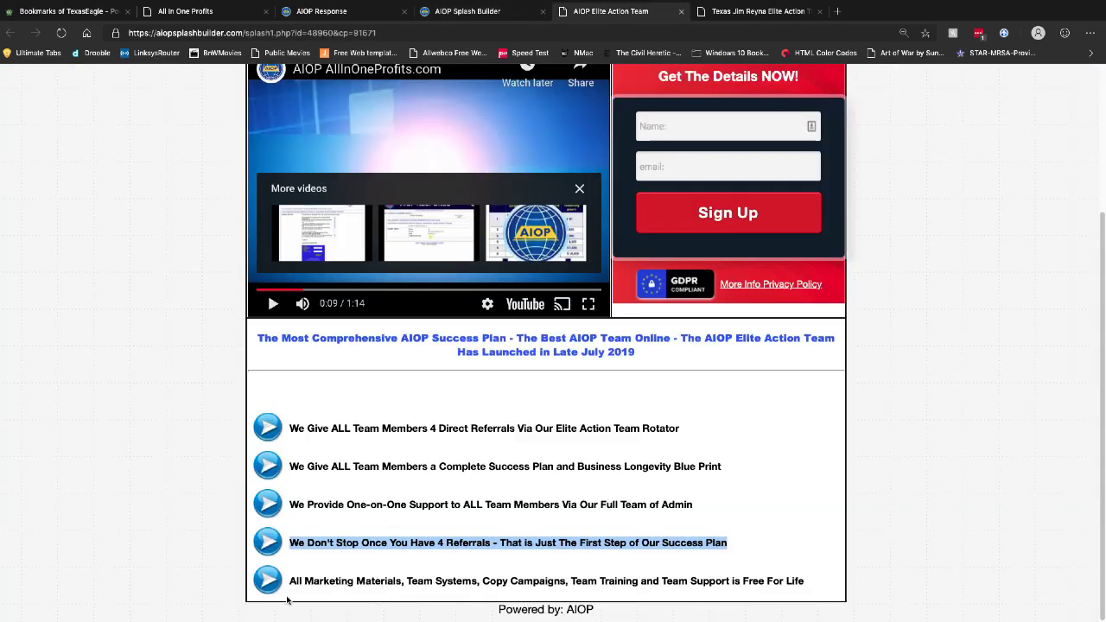
left_click_drag(290, 581, 801, 582)
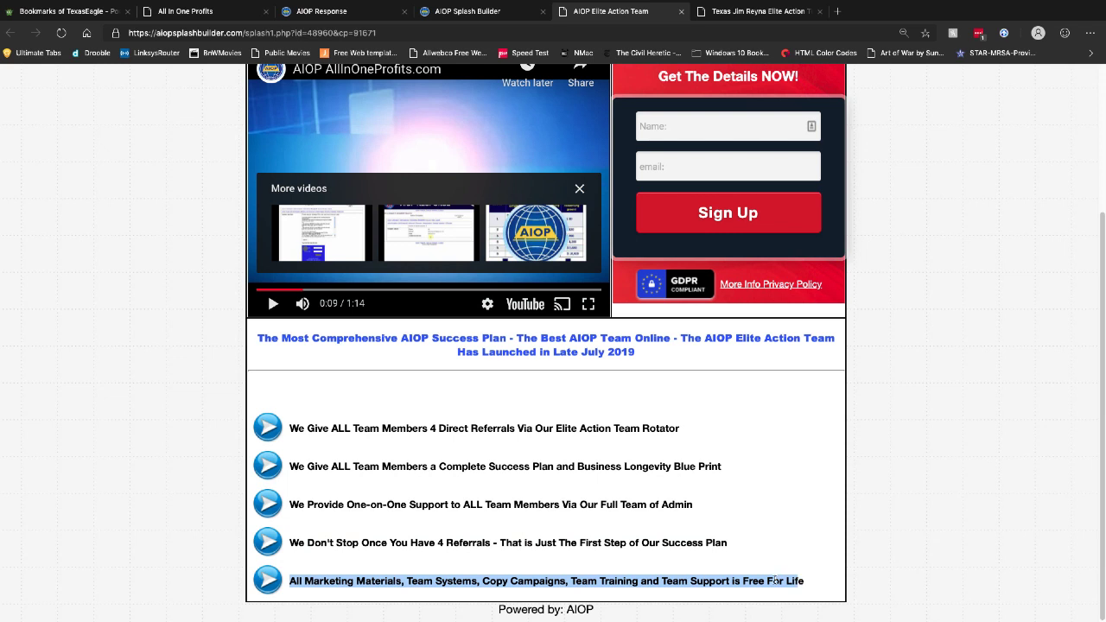
right_click(776, 579)
left_click(803, 443)
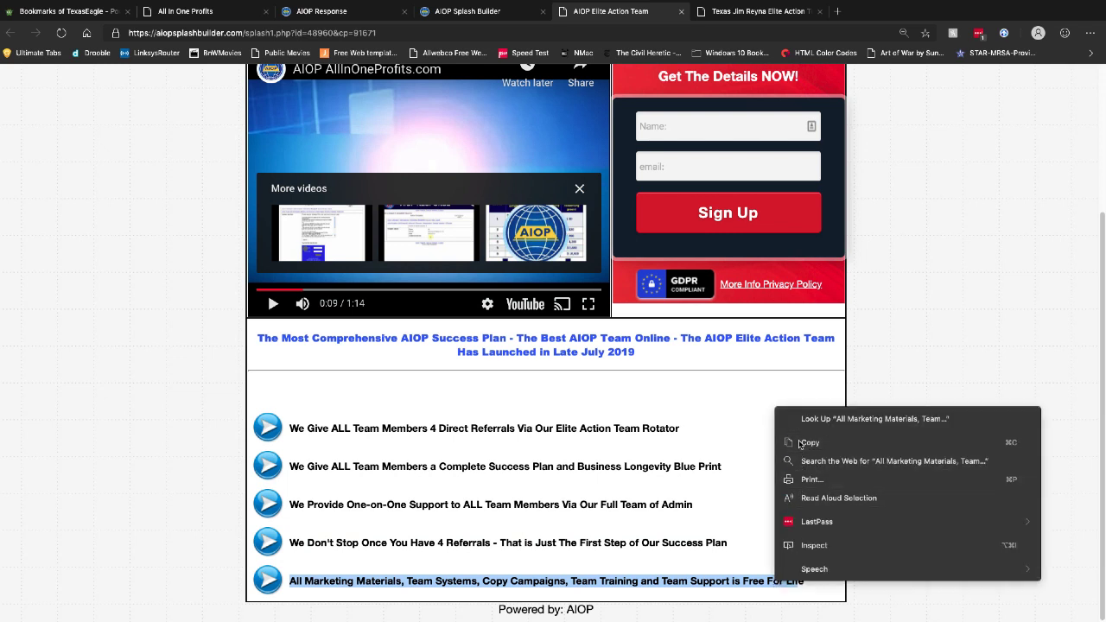
left_click(482, 11)
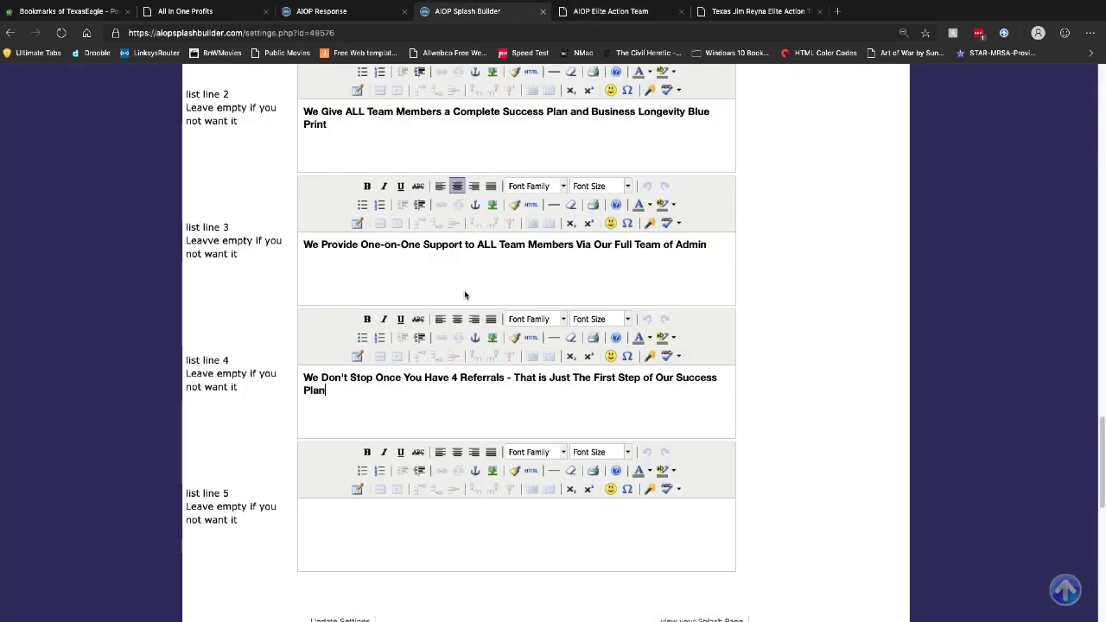
right_click(373, 526)
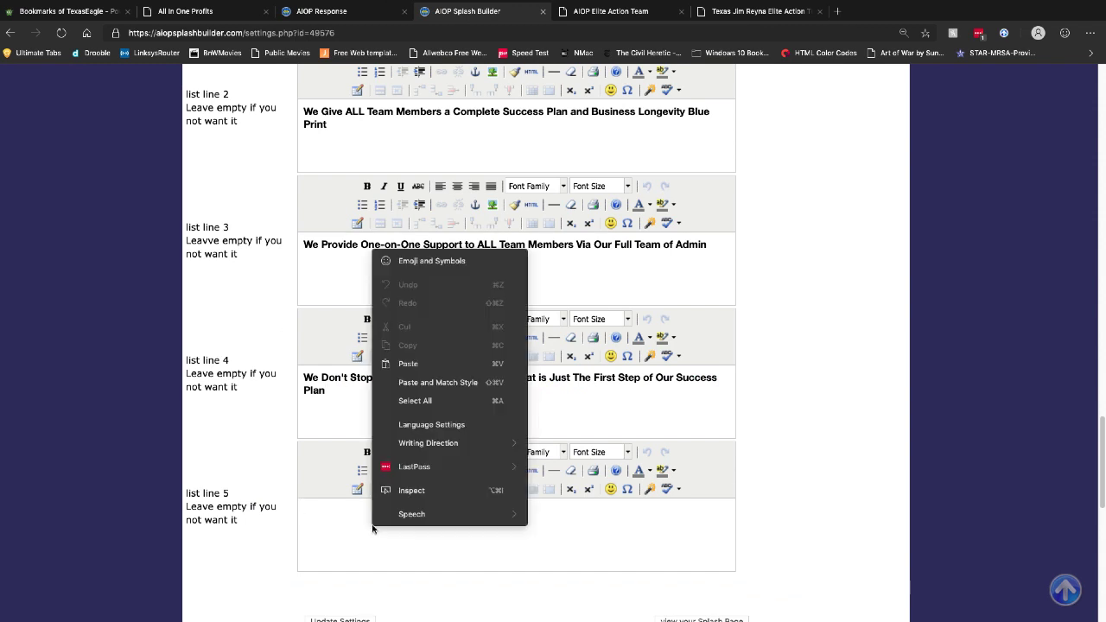
left_click(433, 363)
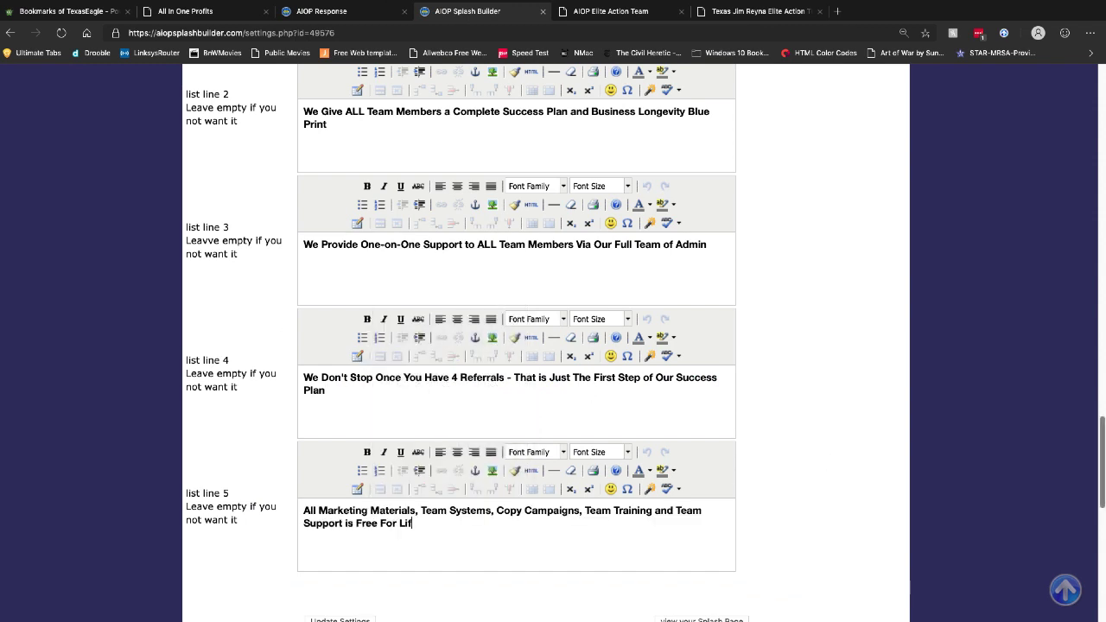
Step: Save the splash page settings with the five list lines filled in
scroll(544, 345, "down", 10)
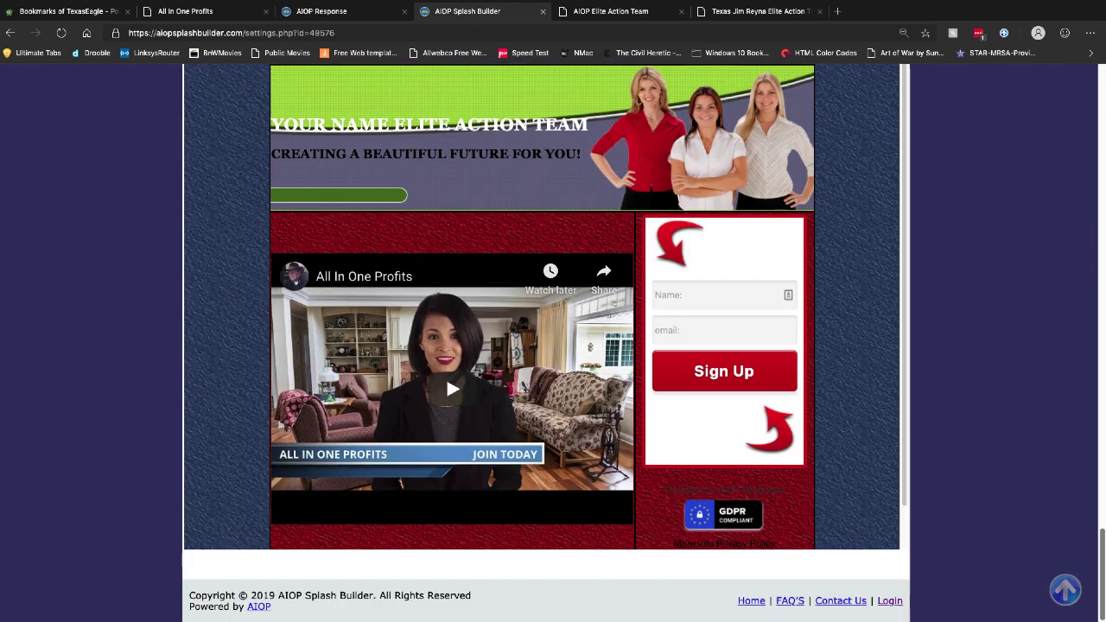
scroll(544, 345, "up", 3)
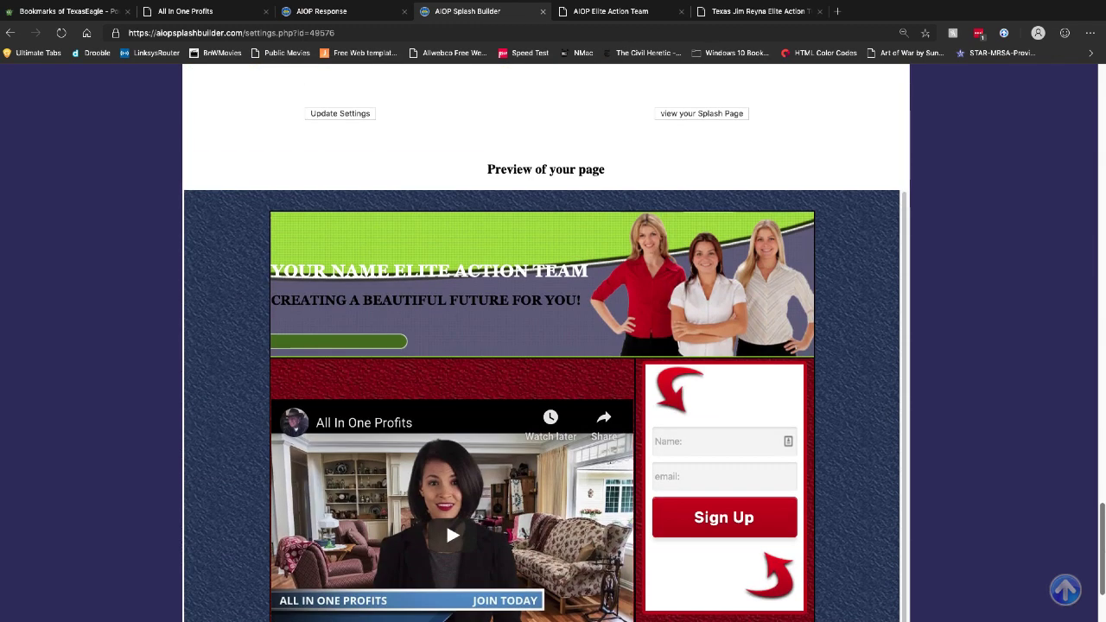
left_click(340, 201)
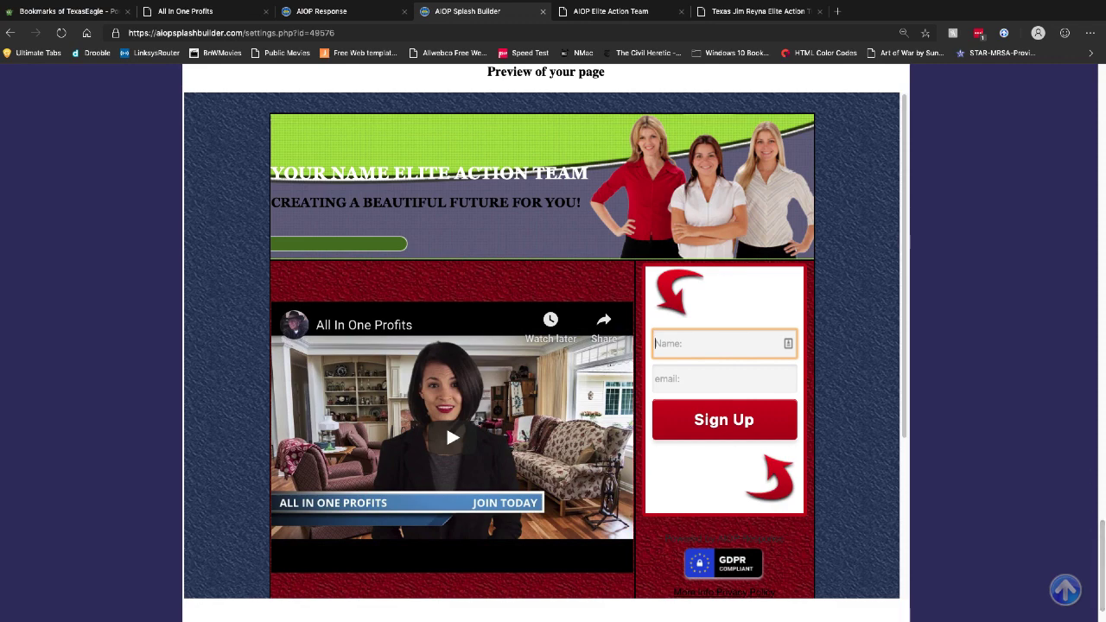
Step: View the live splash page down to its list lines, and close it again
scroll(1102, 553, "up", 3)
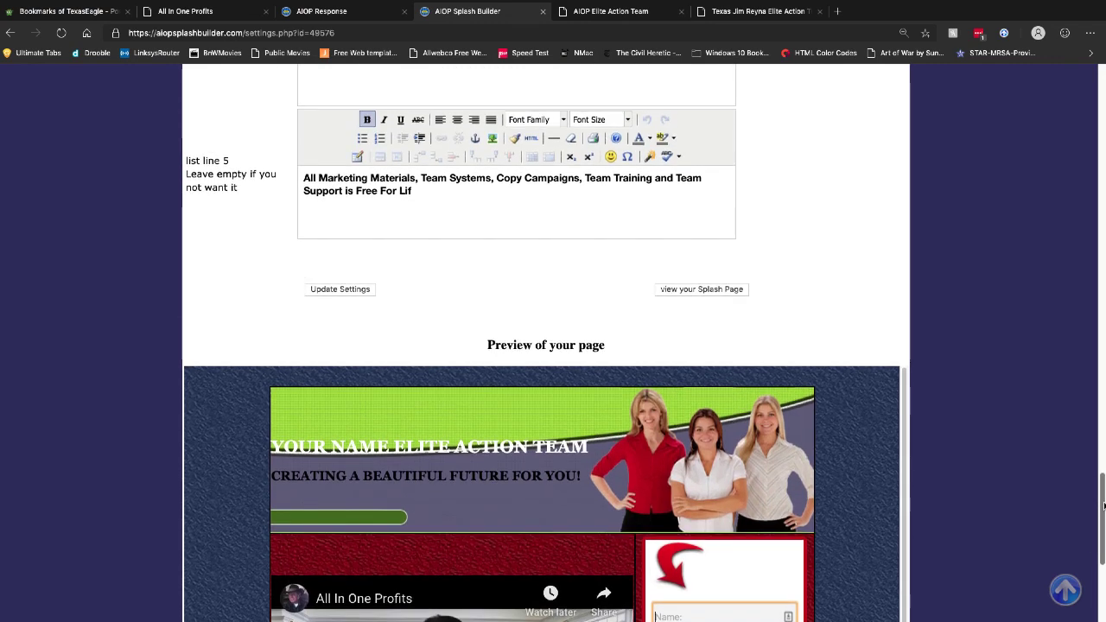
left_click(701, 290)
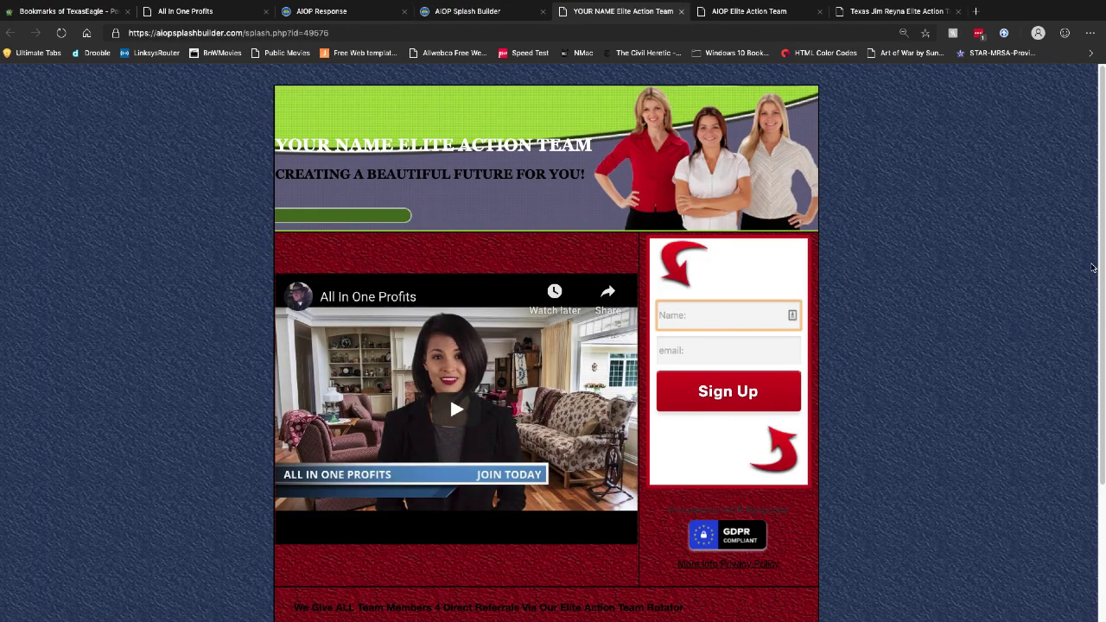
left_click_drag(1102, 264, 1103, 458)
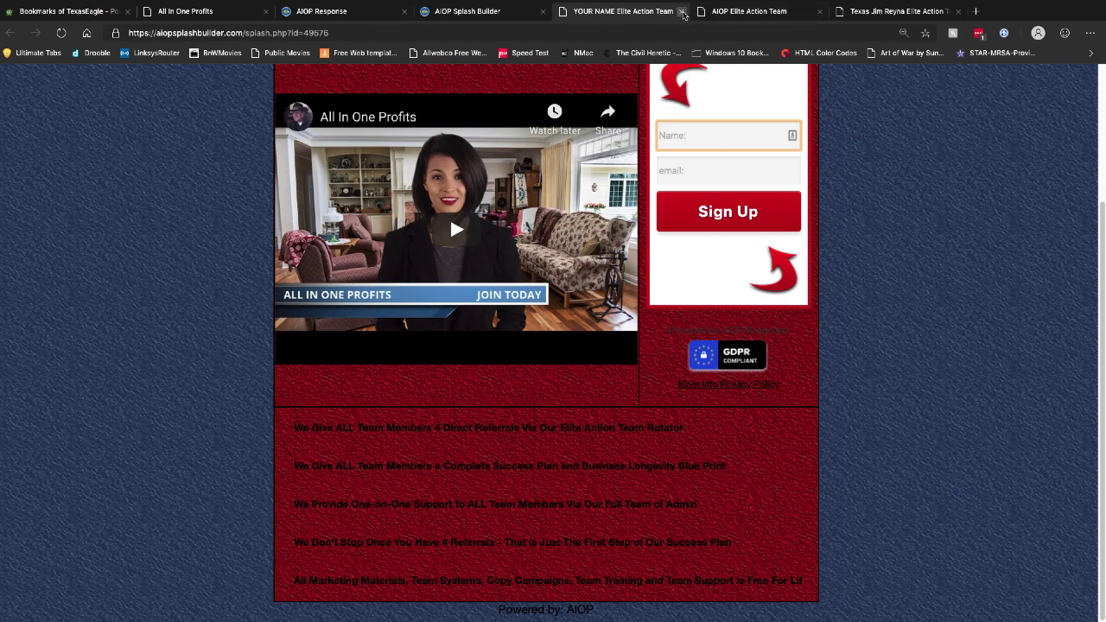
left_click(683, 12)
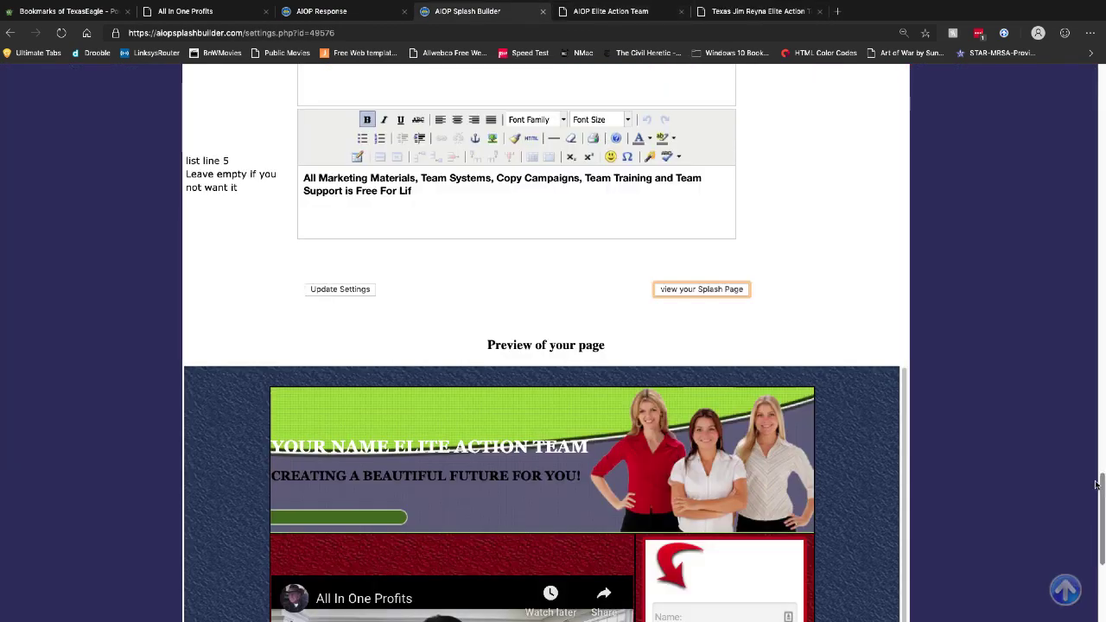
Step: Set the body background color to the light cyan 3BF8FF
scroll(1095, 483, "up", 10)
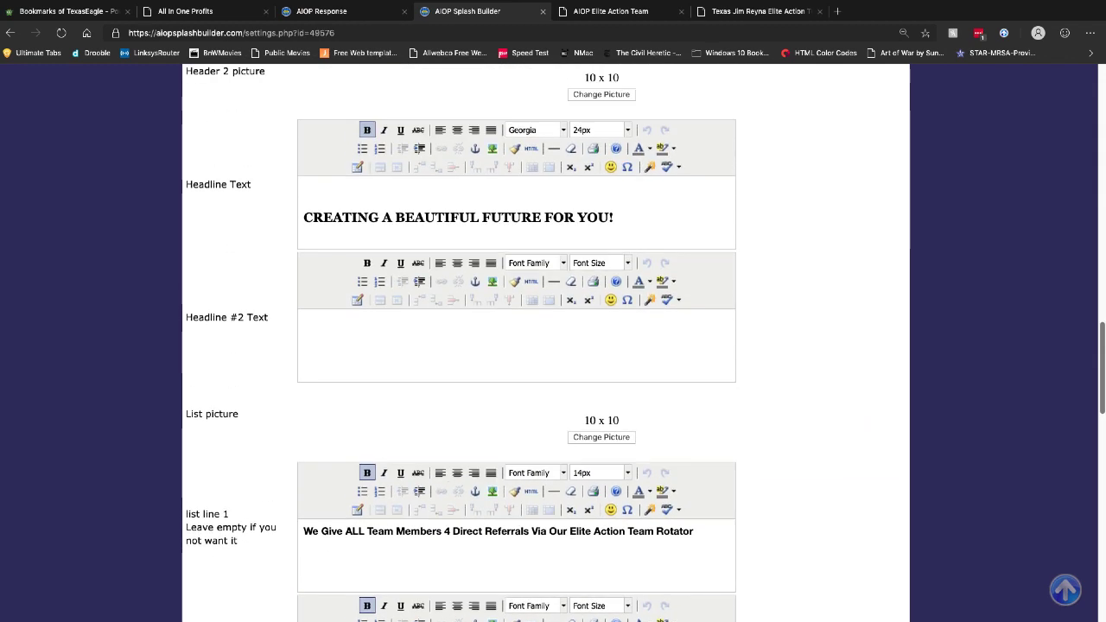
scroll(1102, 259, "up", 6)
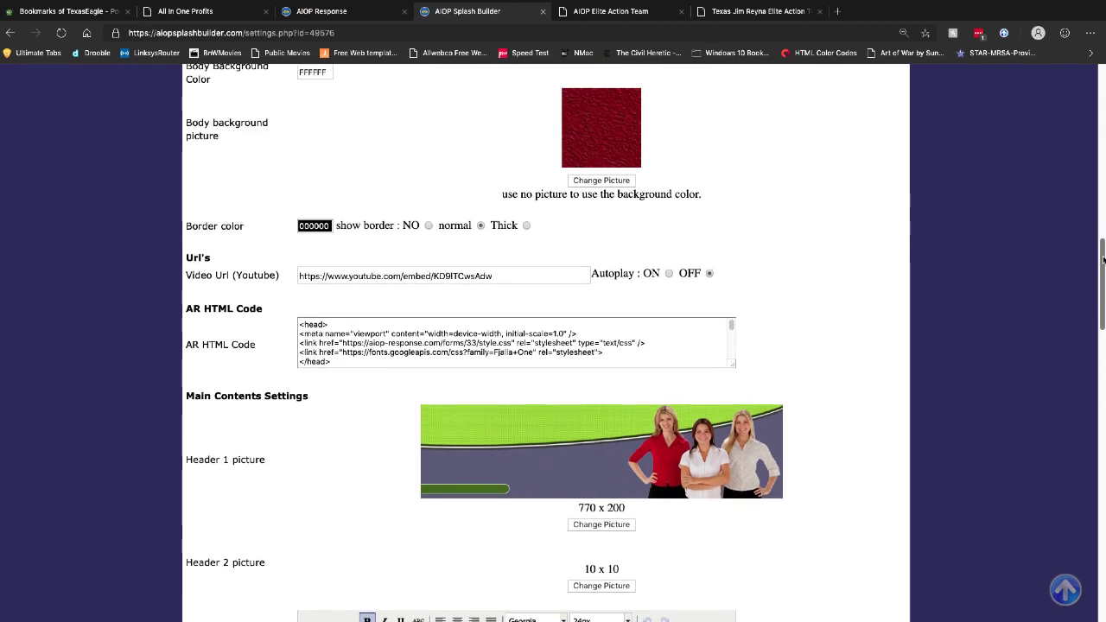
left_click_drag(1102, 259, 1102, 242)
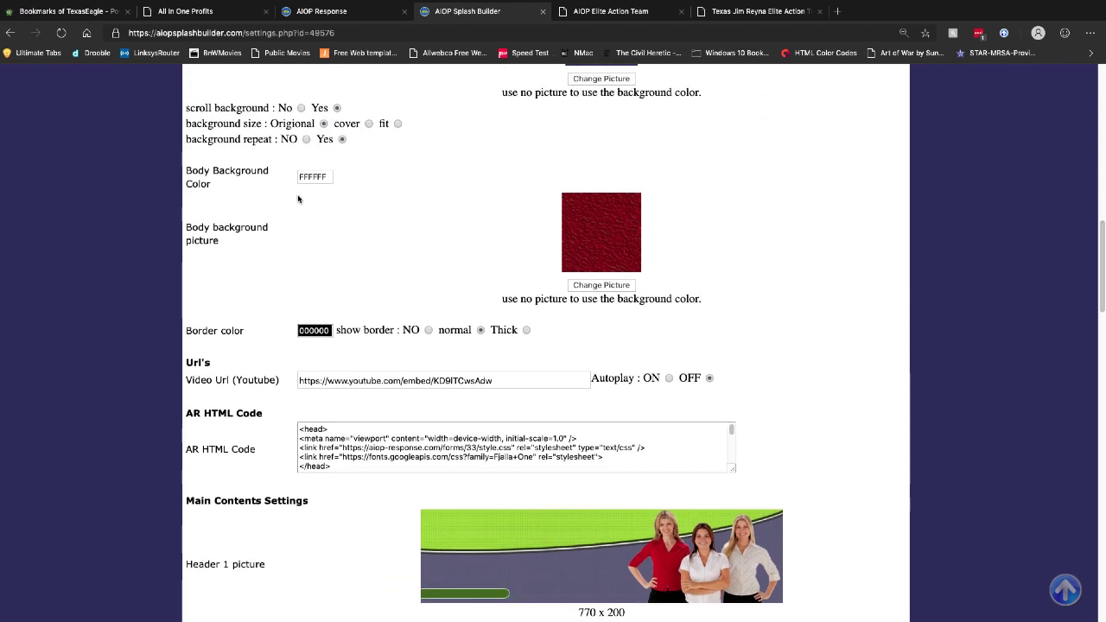
left_click_drag(329, 176, 299, 177)
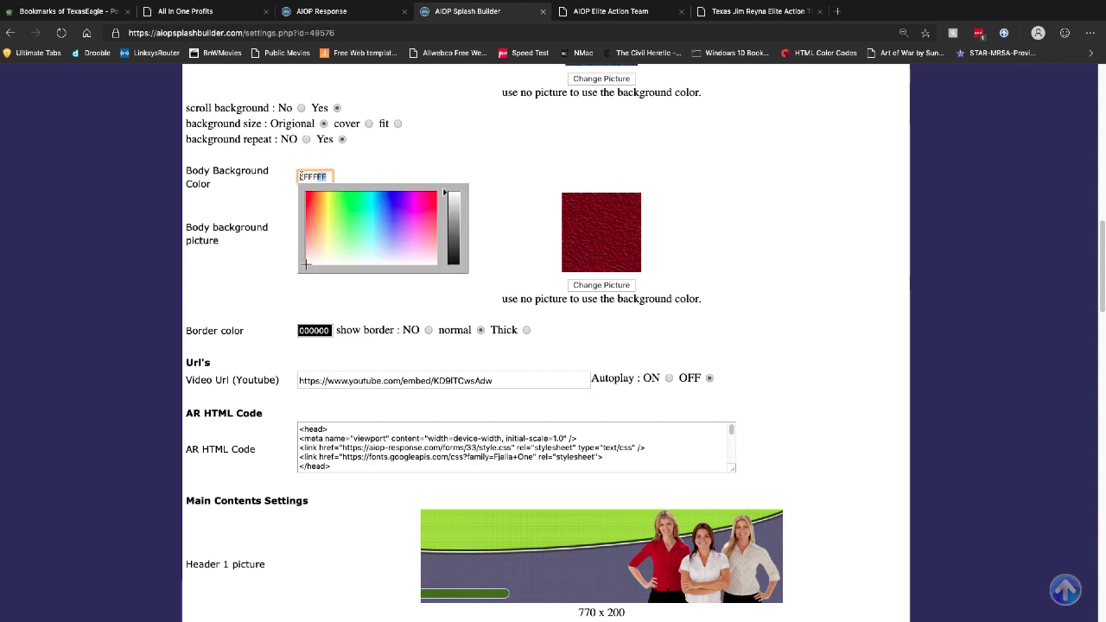
left_click(375, 197)
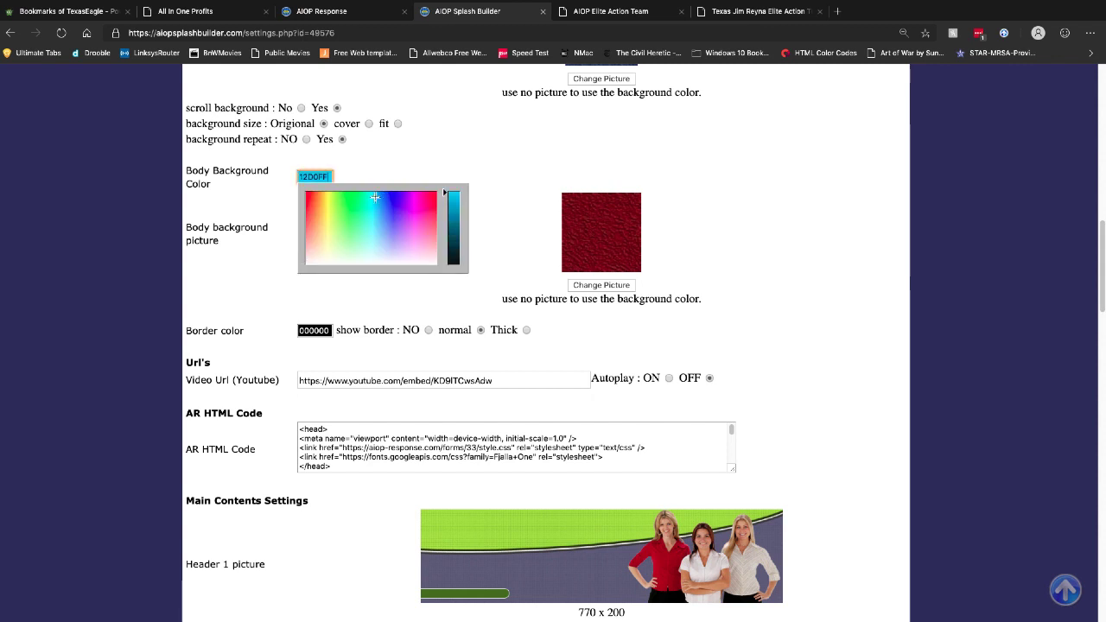
left_click(541, 336)
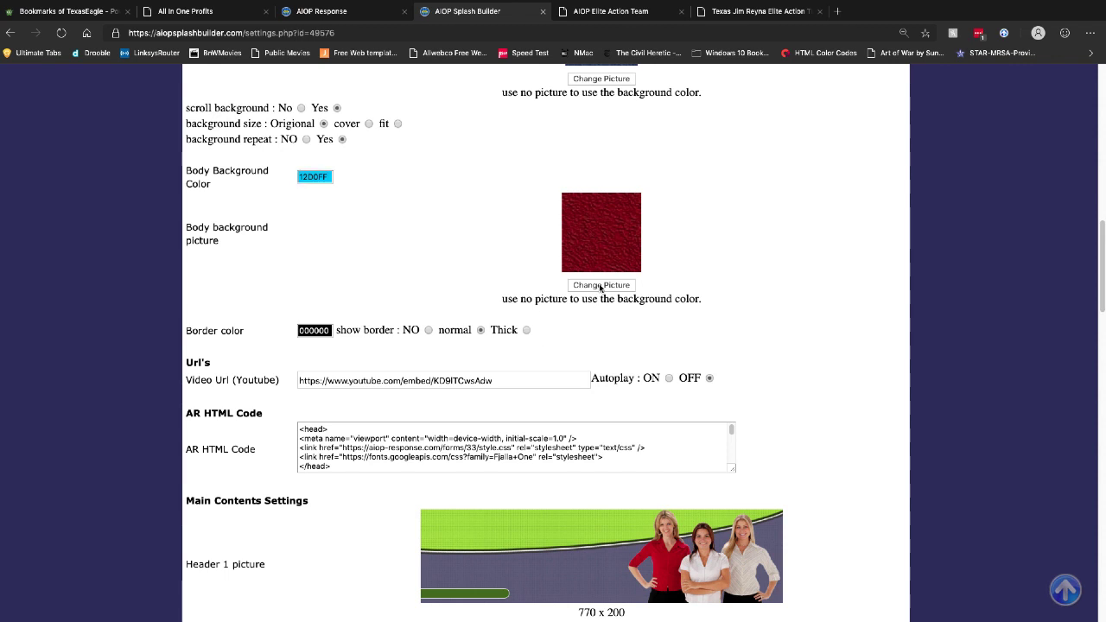
left_click(316, 176)
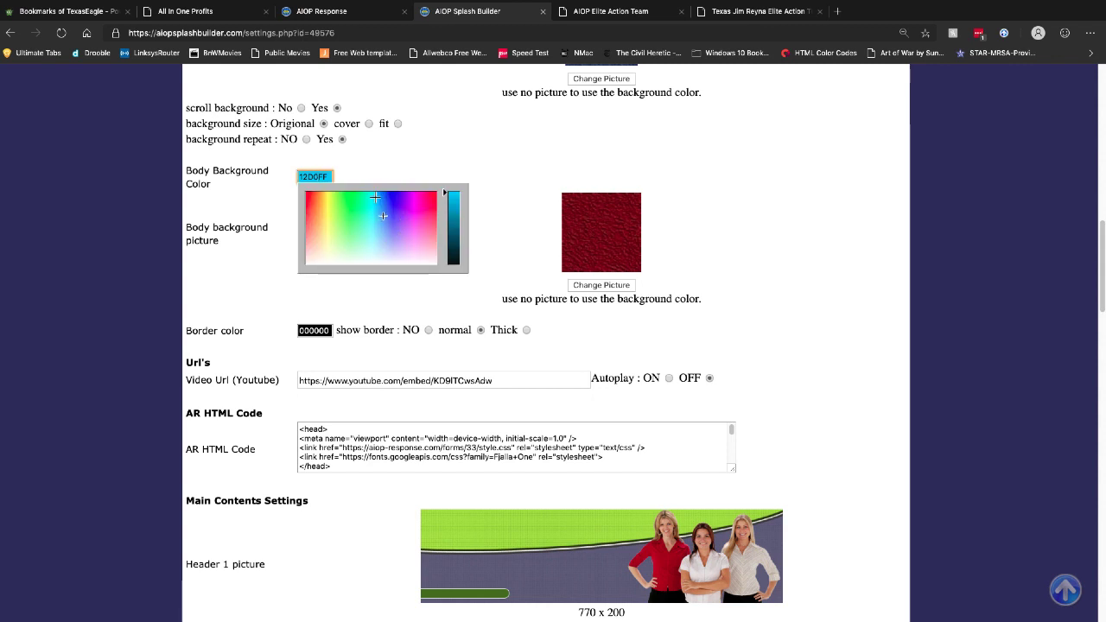
left_click(371, 208)
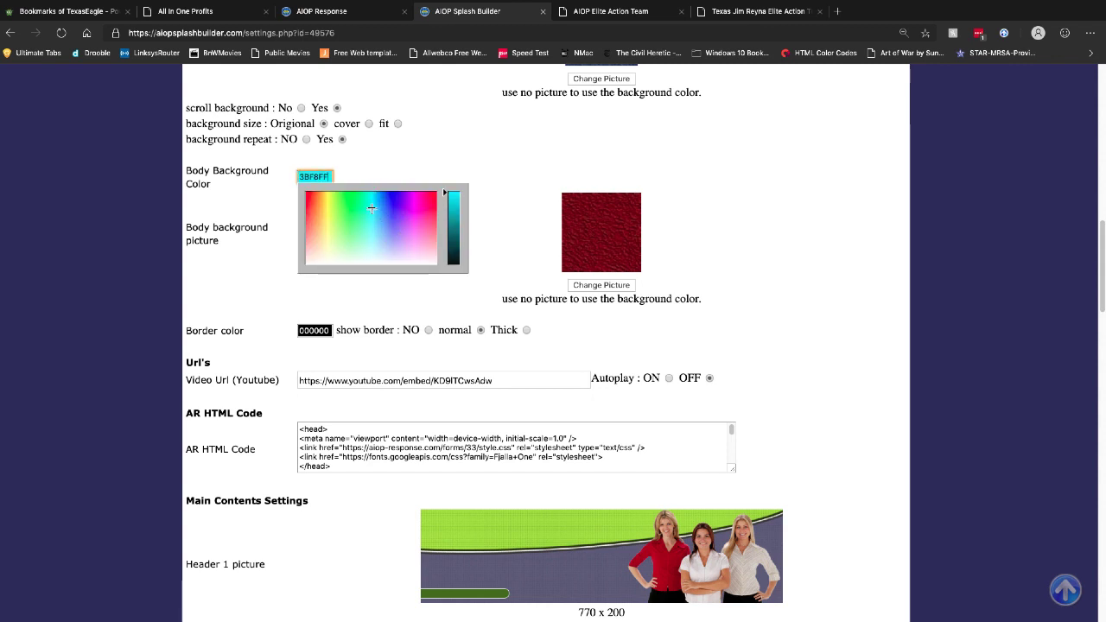
left_click(380, 300)
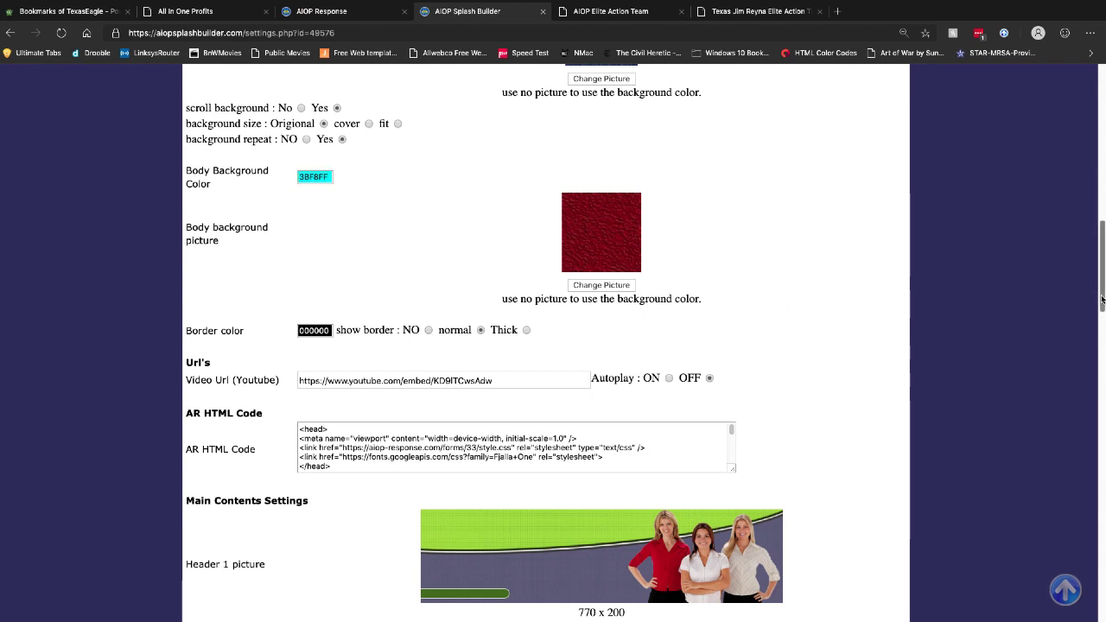
Step: Save the new body background color, check it on the live splash page, and close that page
left_click_drag(1095, 301, 1095, 557)
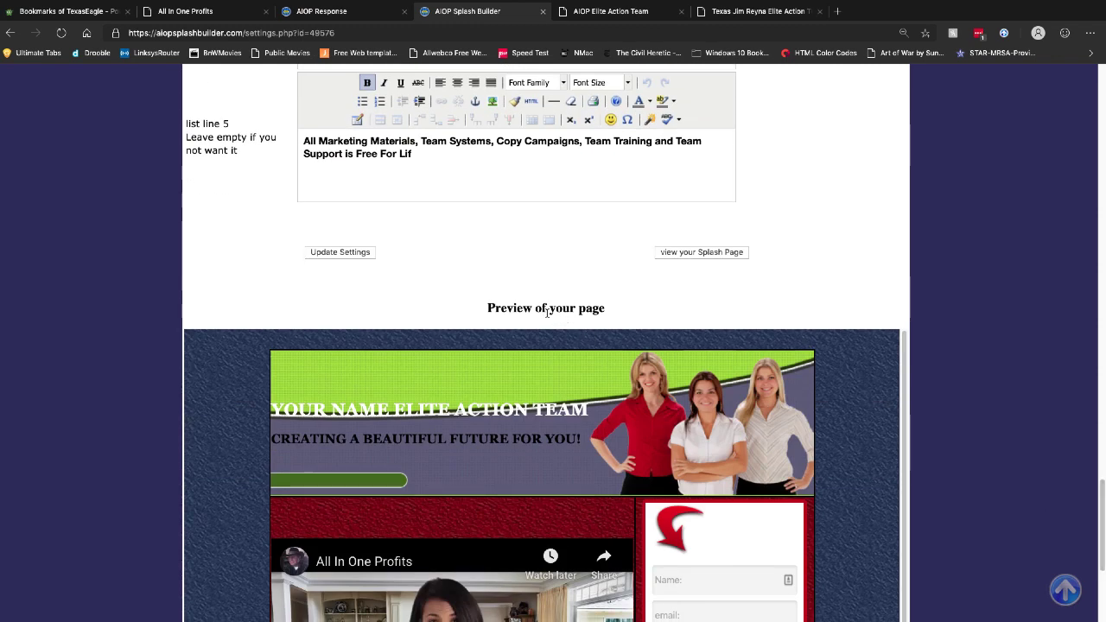
left_click(342, 253)
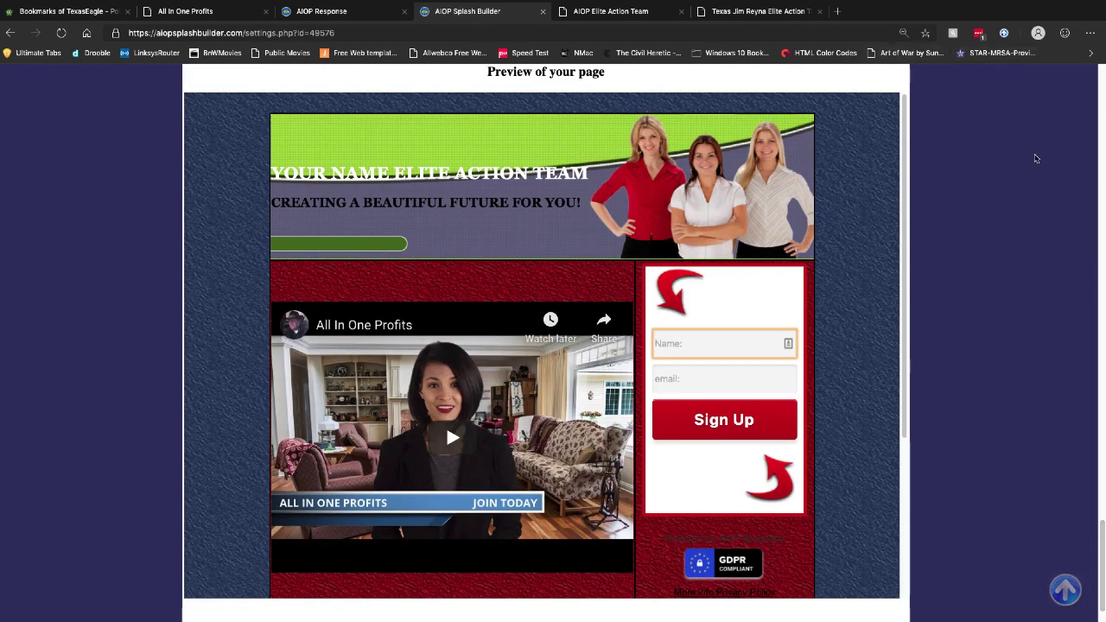
scroll(1036, 158, "up", 1)
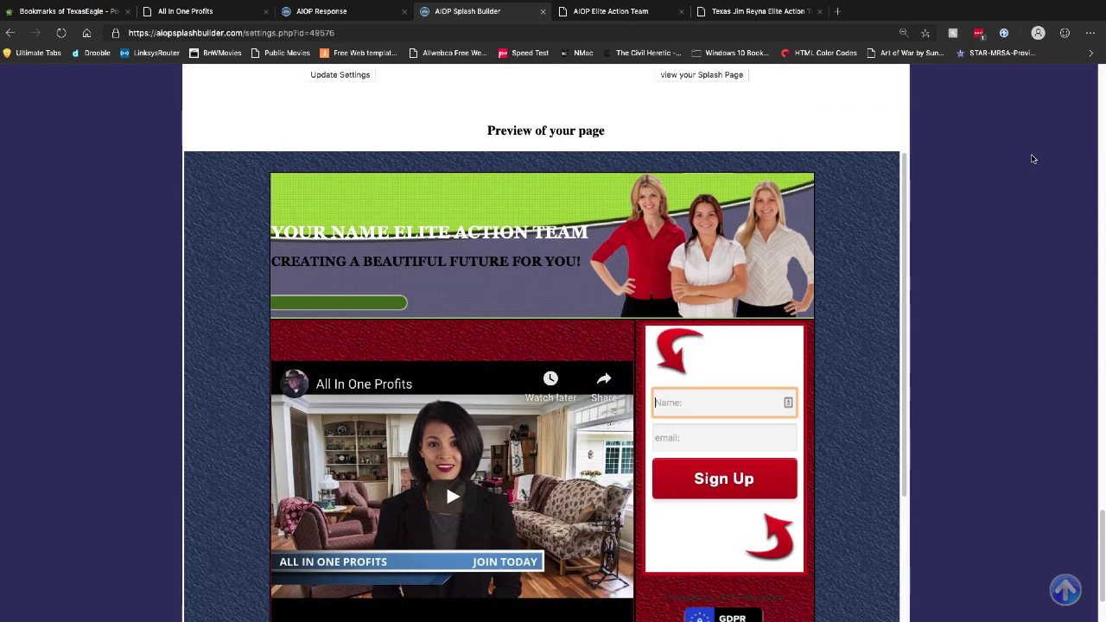
left_click(726, 75)
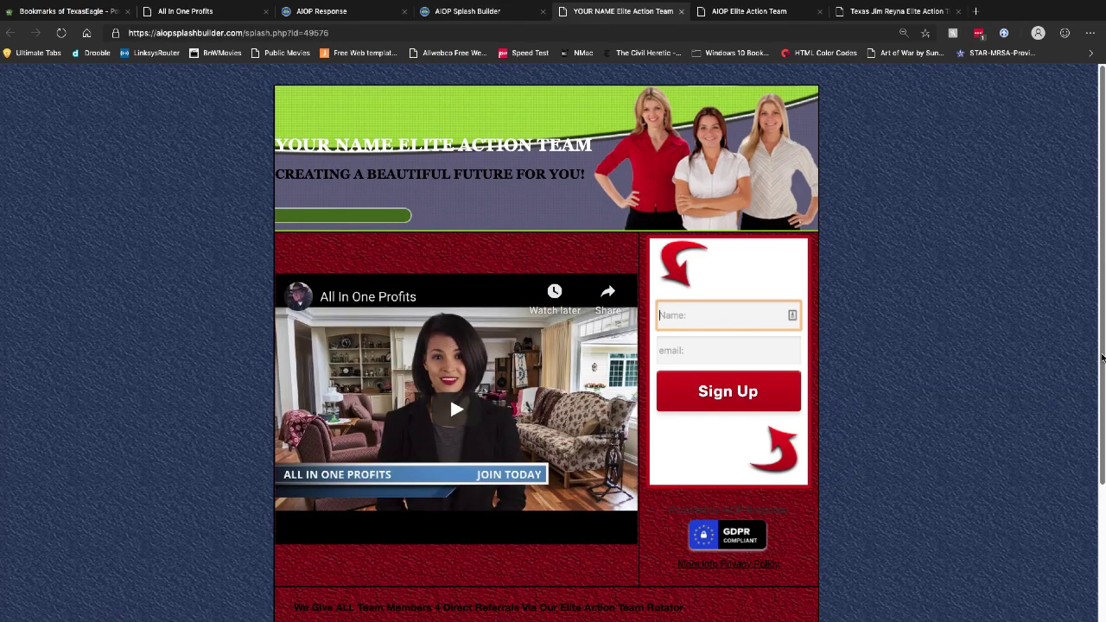
left_click_drag(1101, 357, 1098, 315)
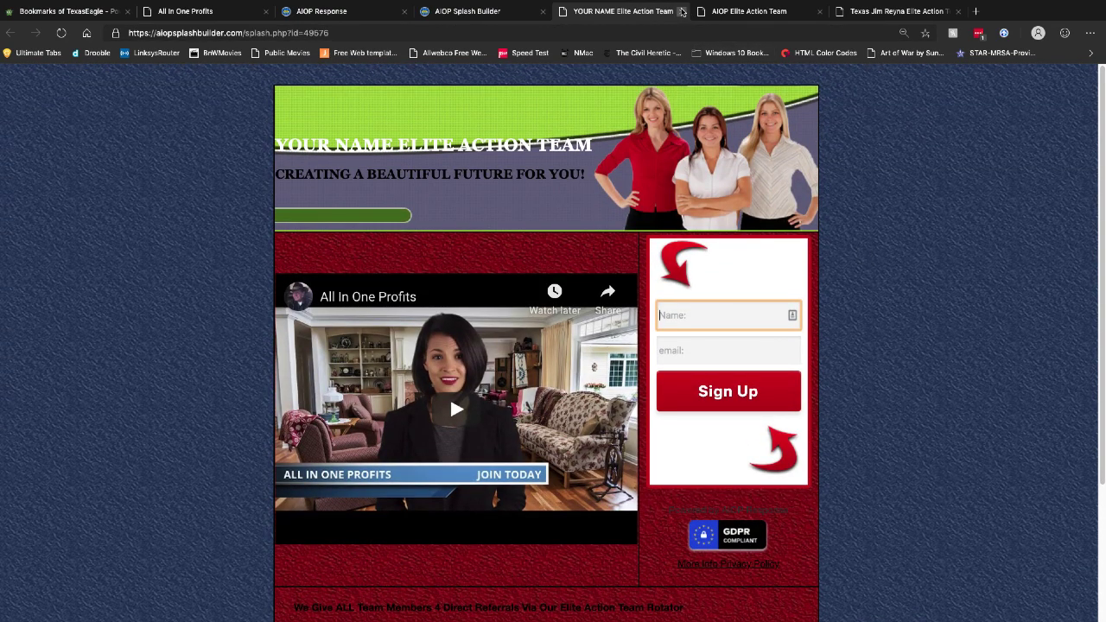
left_click(680, 11)
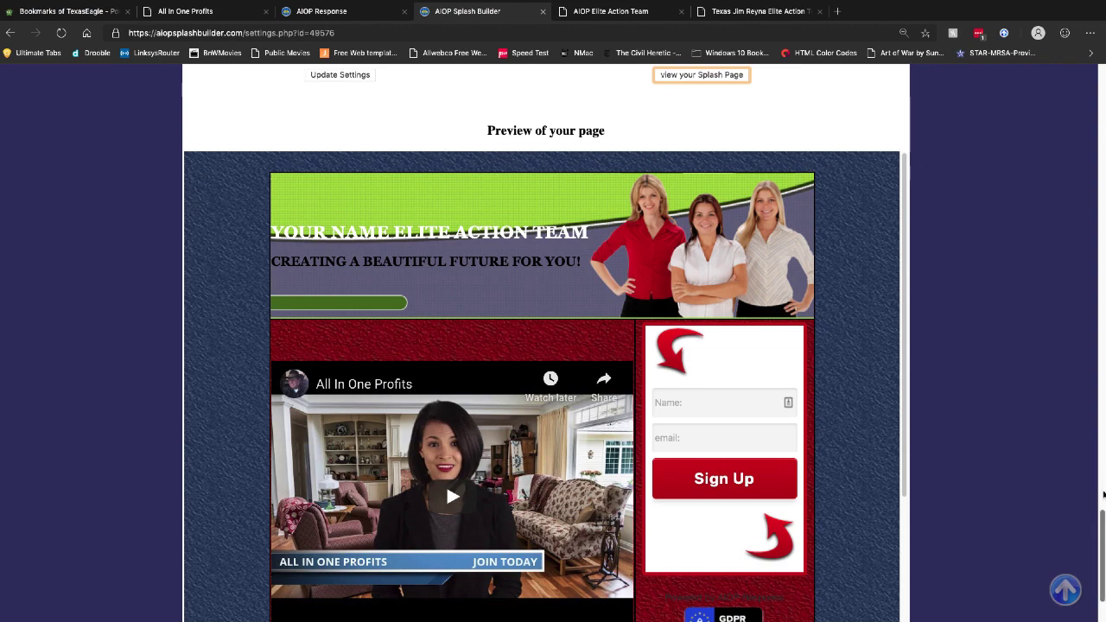
Step: Change the body background picture to "no picture", save that choice, and return to the end of the splash page settings
left_click_drag(1103, 555, 1103, 268)
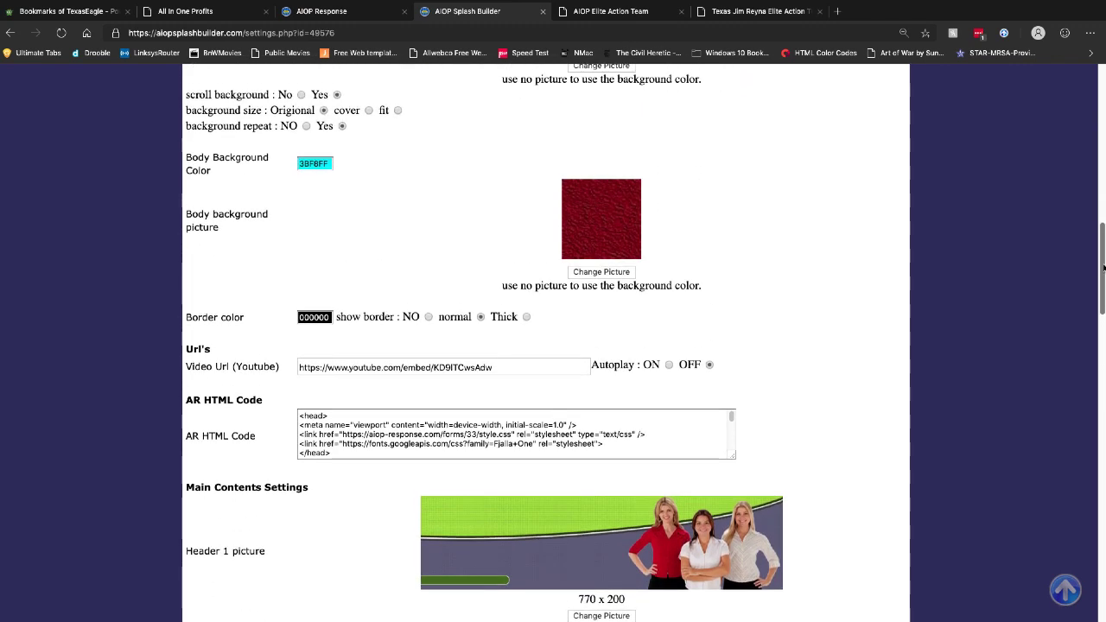
left_click(604, 272)
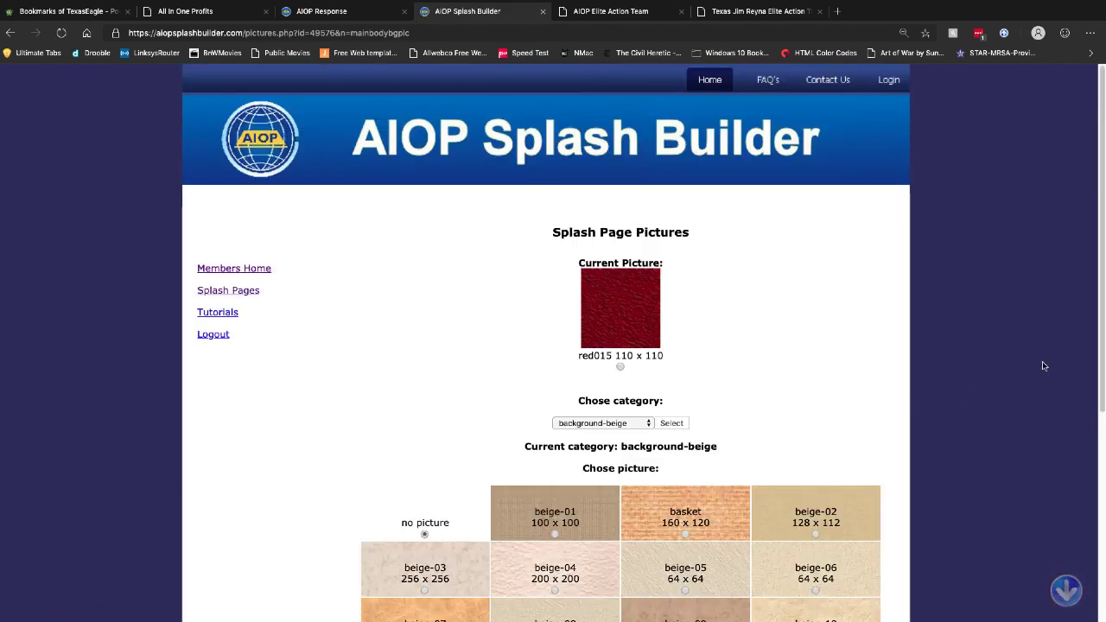
scroll(1090, 354, "down", 4)
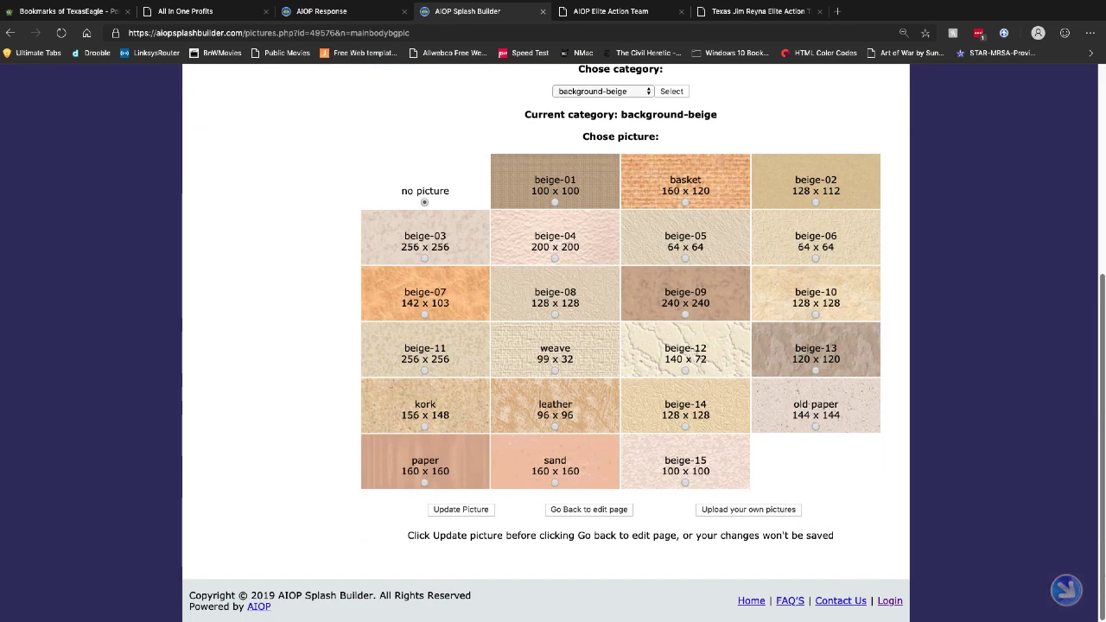
left_click(460, 510)
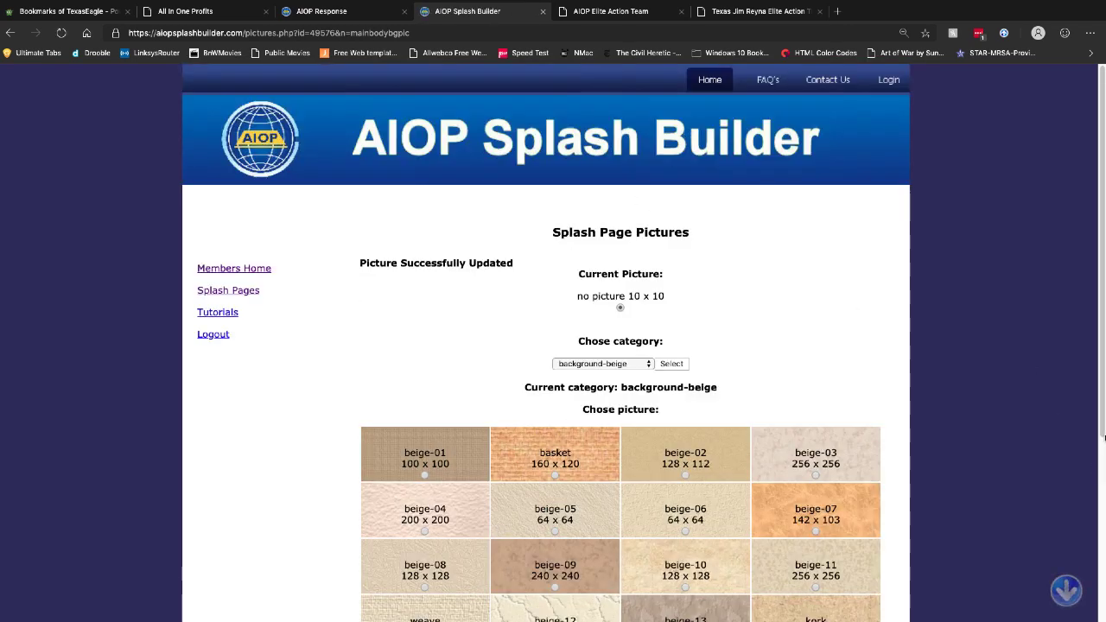
scroll(676, 533, "down", 3)
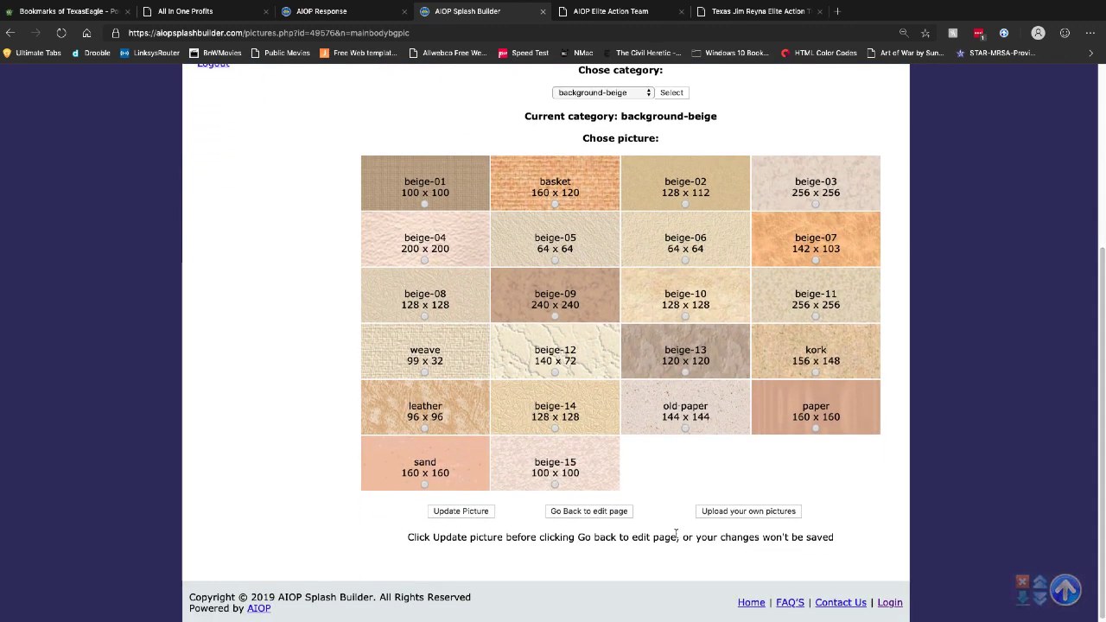
left_click(588, 510)
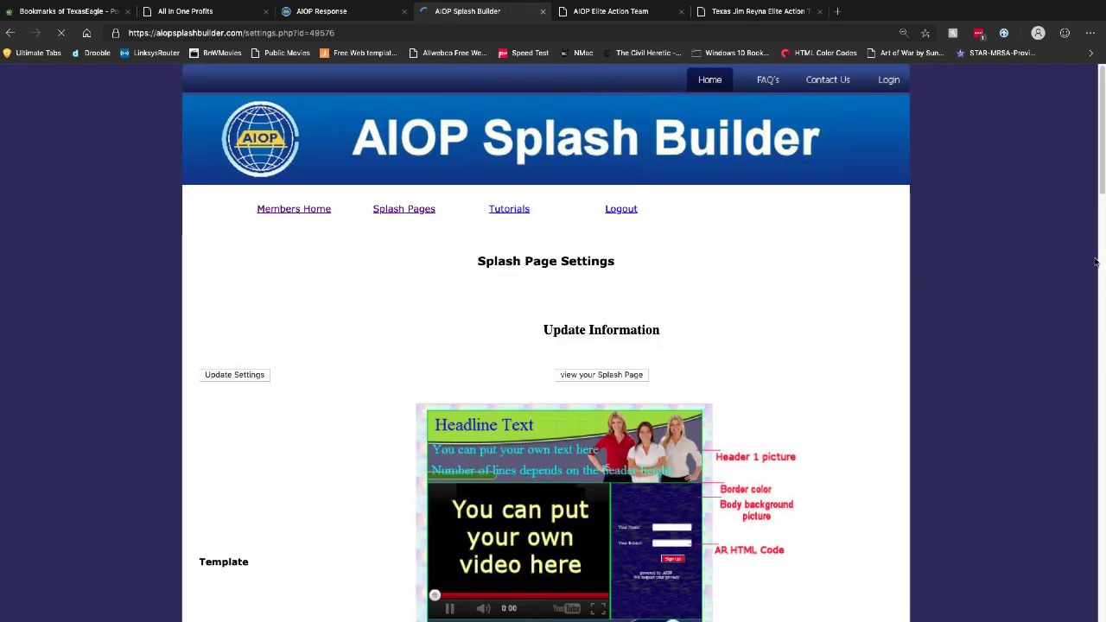
left_click_drag(1101, 164, 1086, 619)
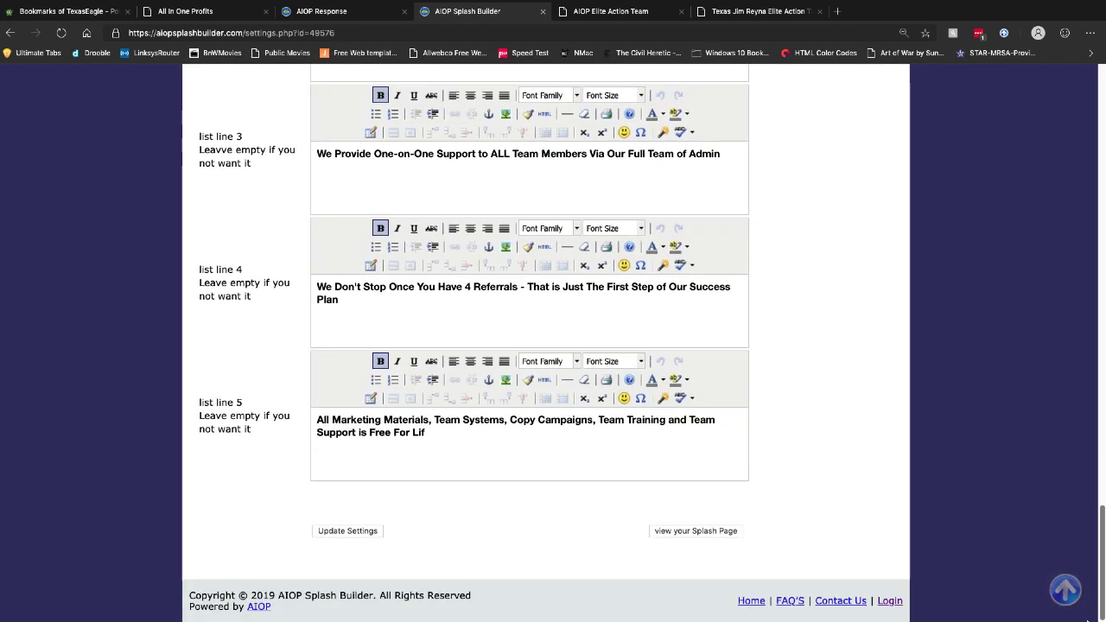
Step: Save the splash page settings, check the live splash page down to its list lines, and close that page
left_click(347, 530)
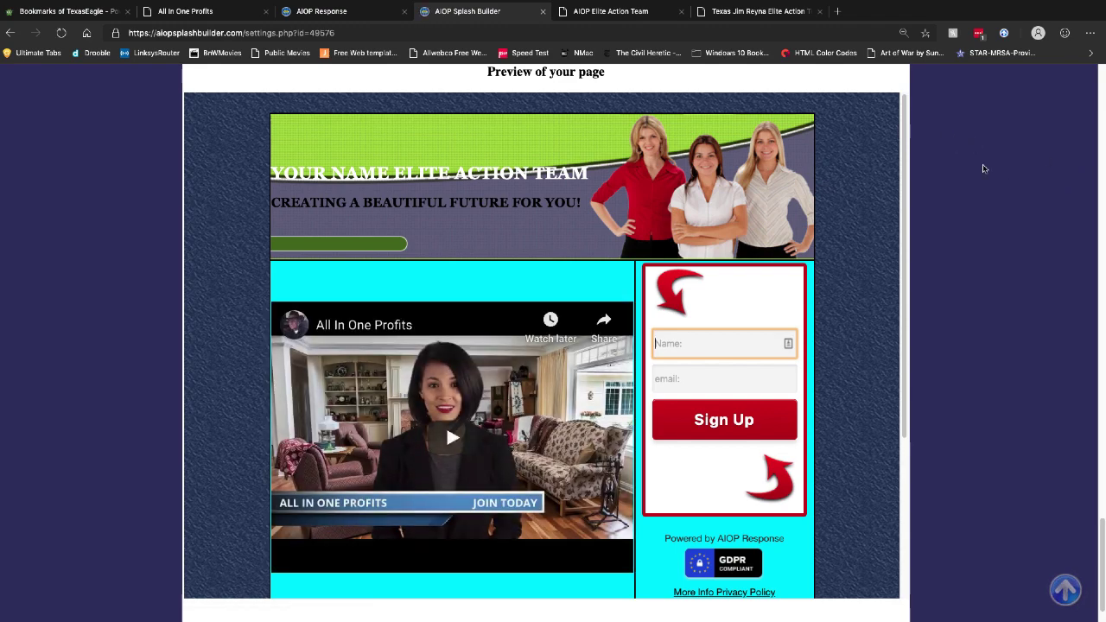
scroll(983, 172, "up", 3)
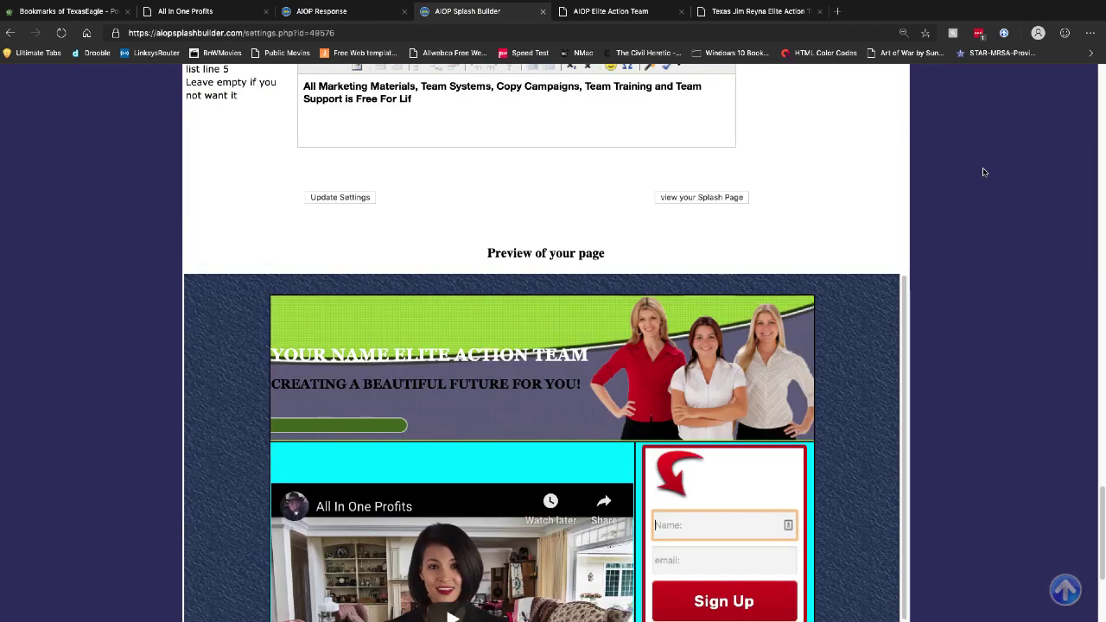
left_click(702, 197)
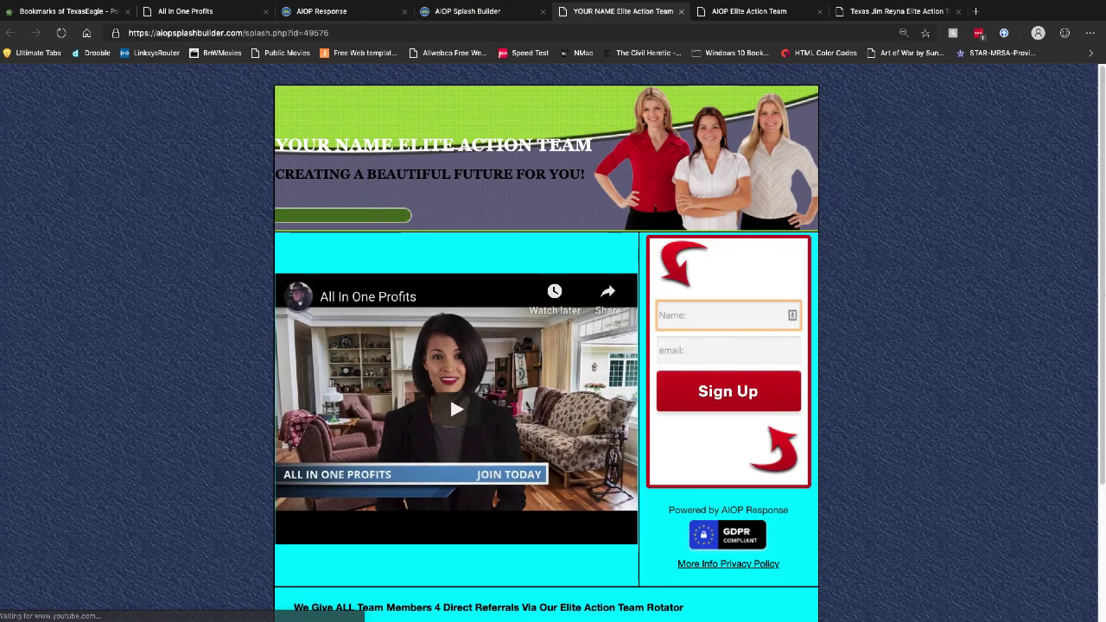
scroll(552, 345, "down", 2)
scroll(553, 345, "down", 1)
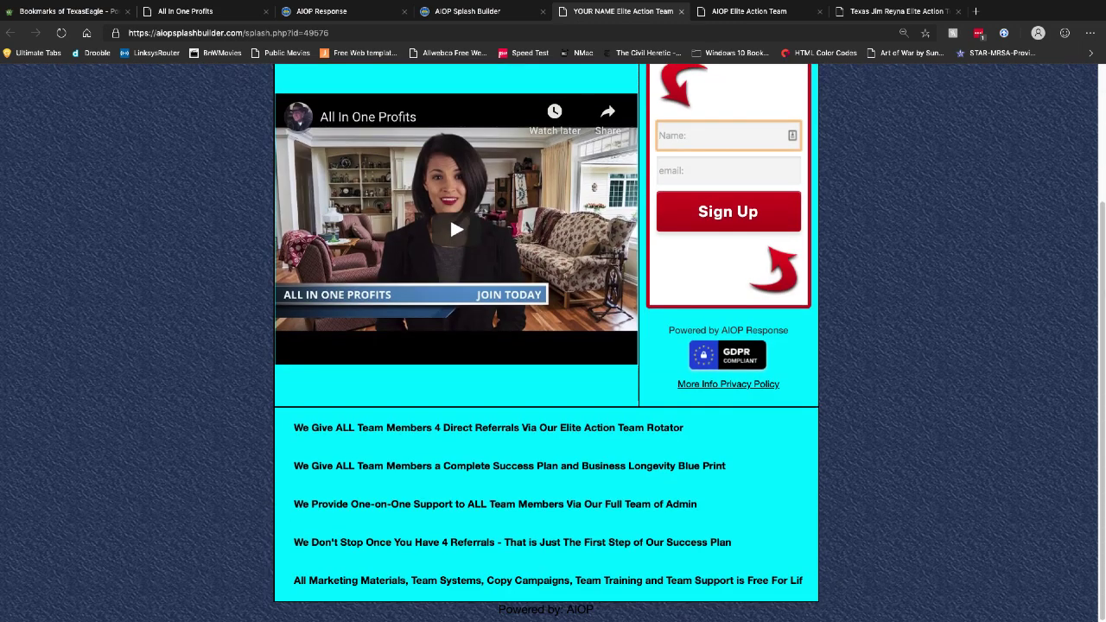
scroll(553, 345, "up", 3)
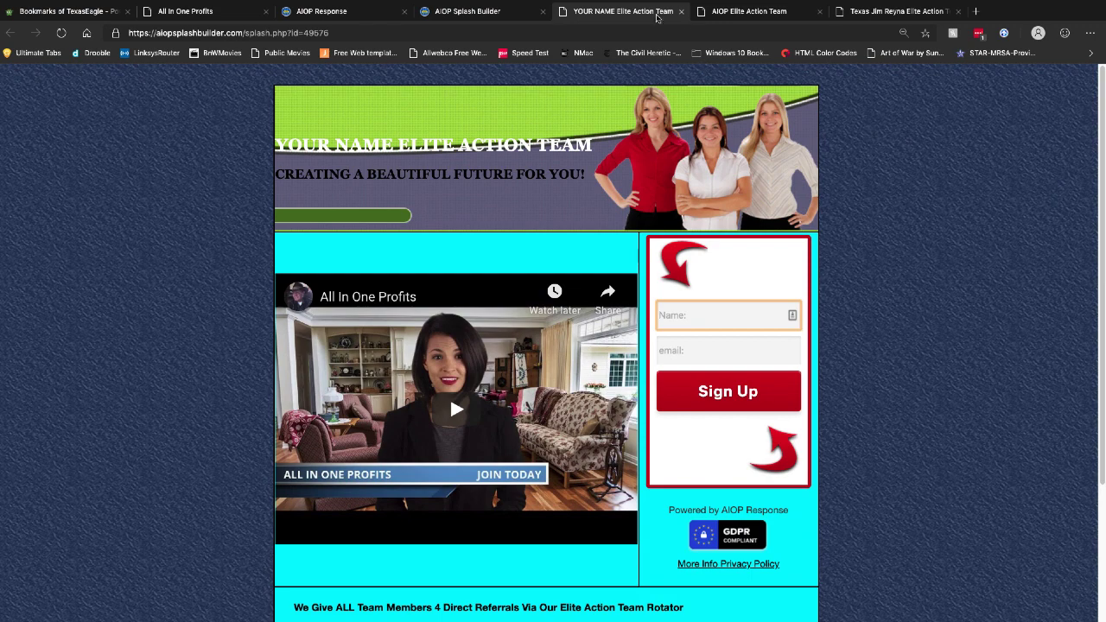
left_click(682, 12)
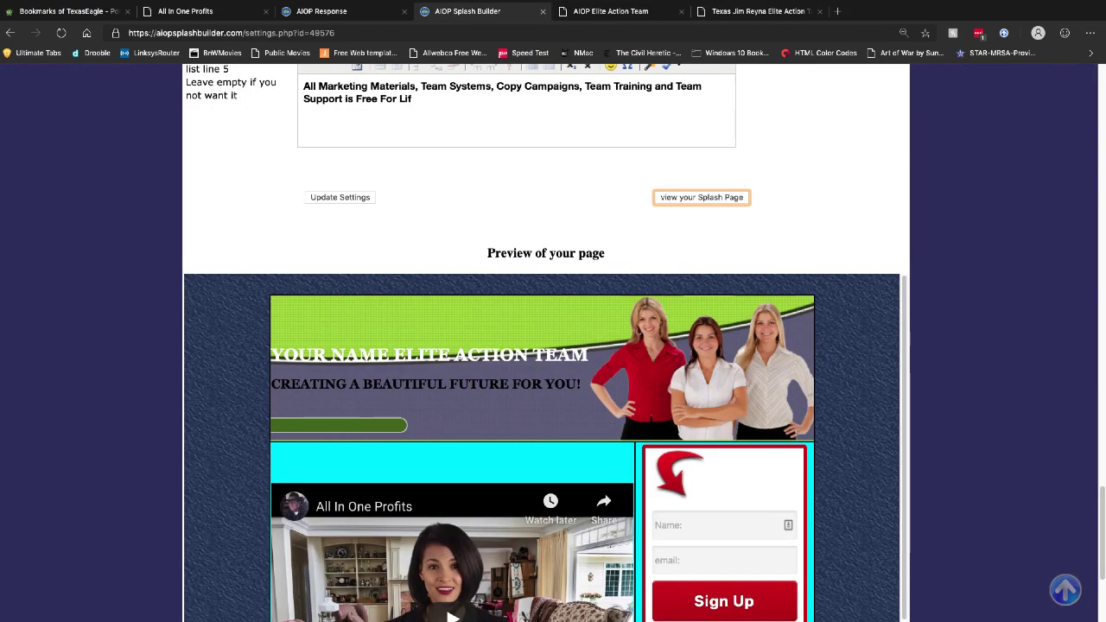
Step: Open the picture selection for the list picture in the main contents settings
scroll(553, 346, "up", 10)
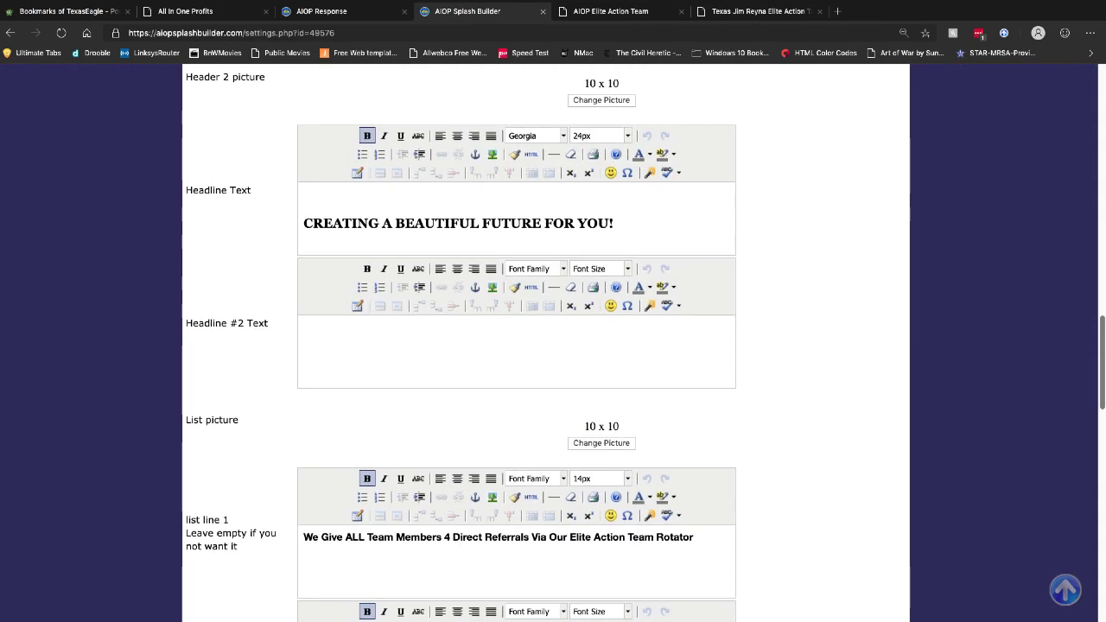
scroll(553, 345, "up", 3)
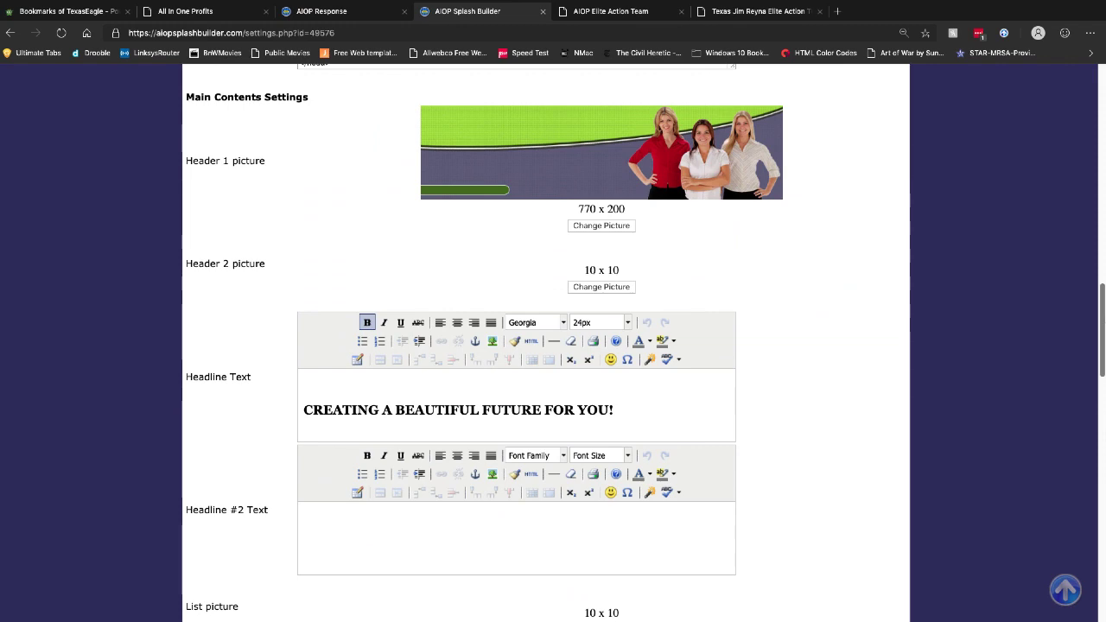
scroll(553, 346, "down", 4)
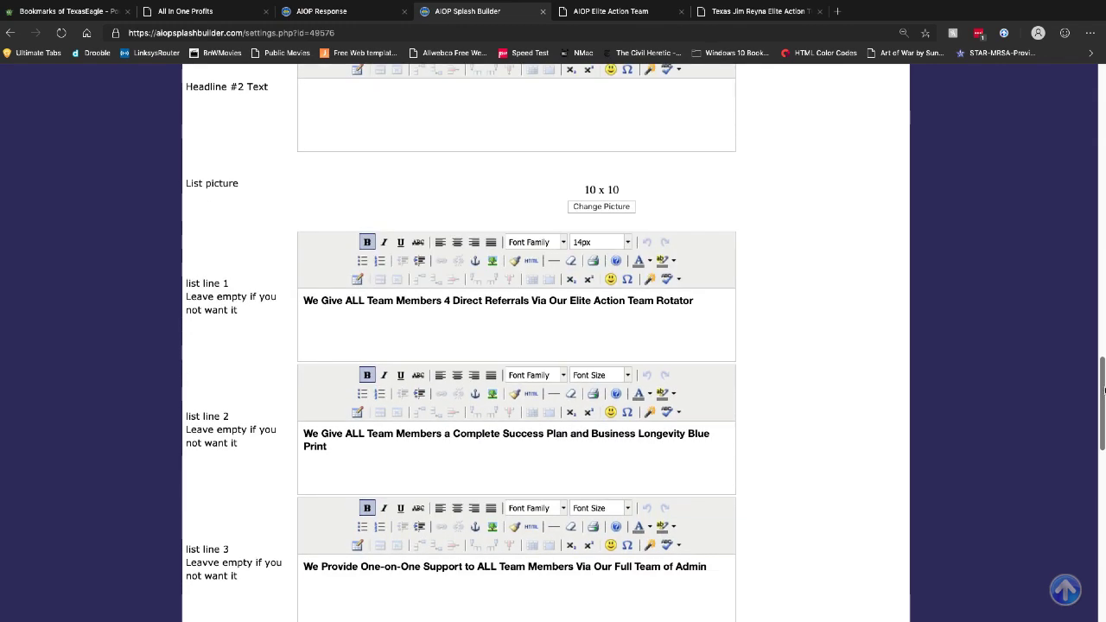
scroll(553, 346, "up", 2)
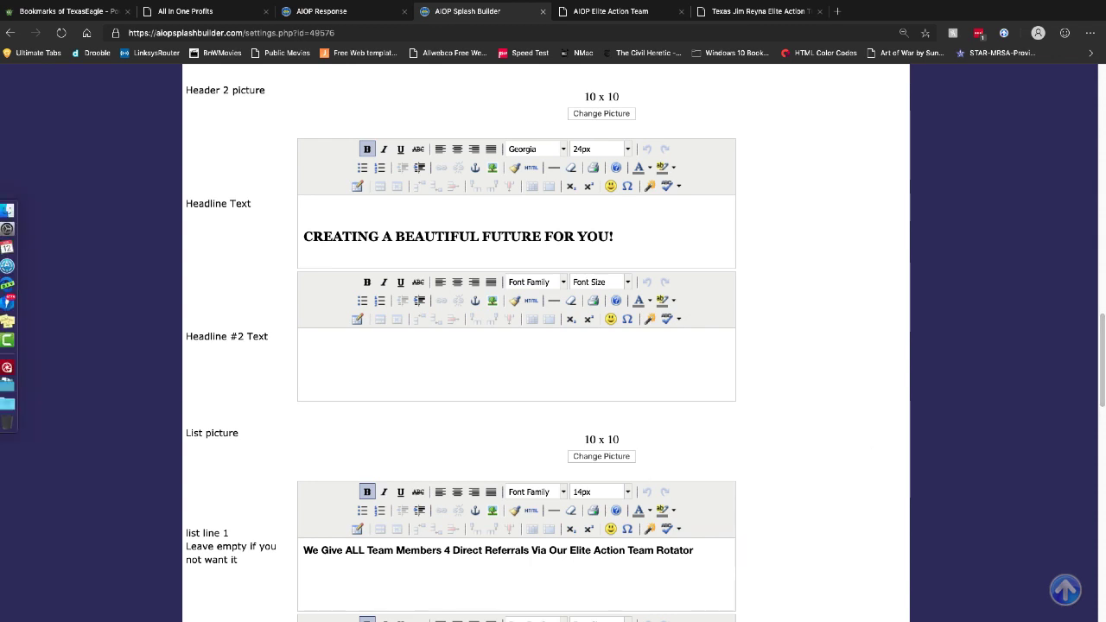
left_click_drag(250, 433, 172, 433)
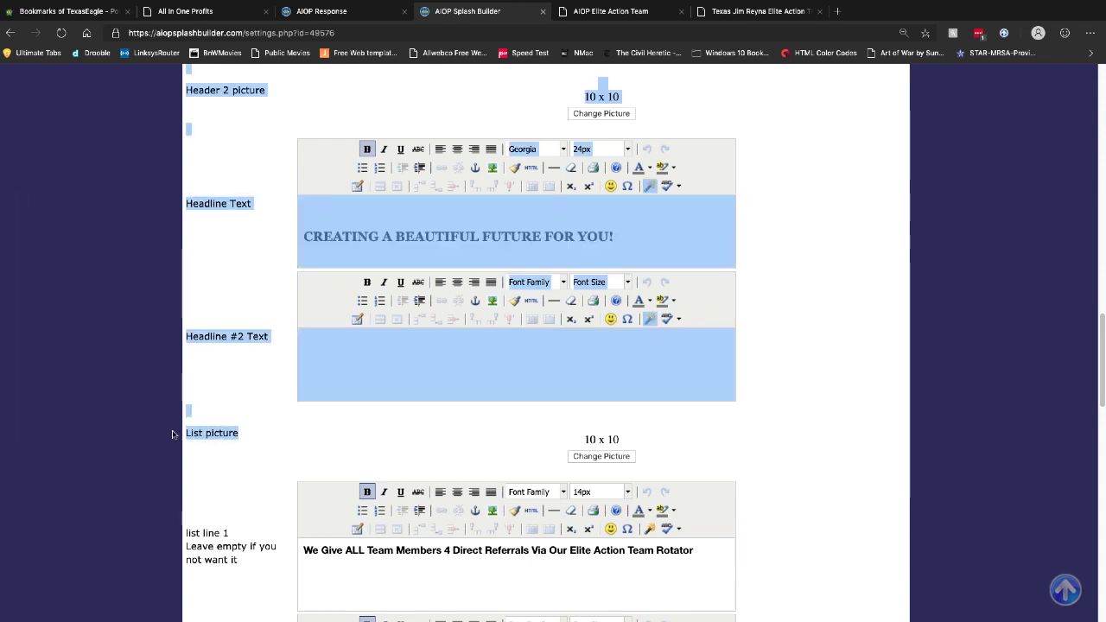
left_click(211, 469)
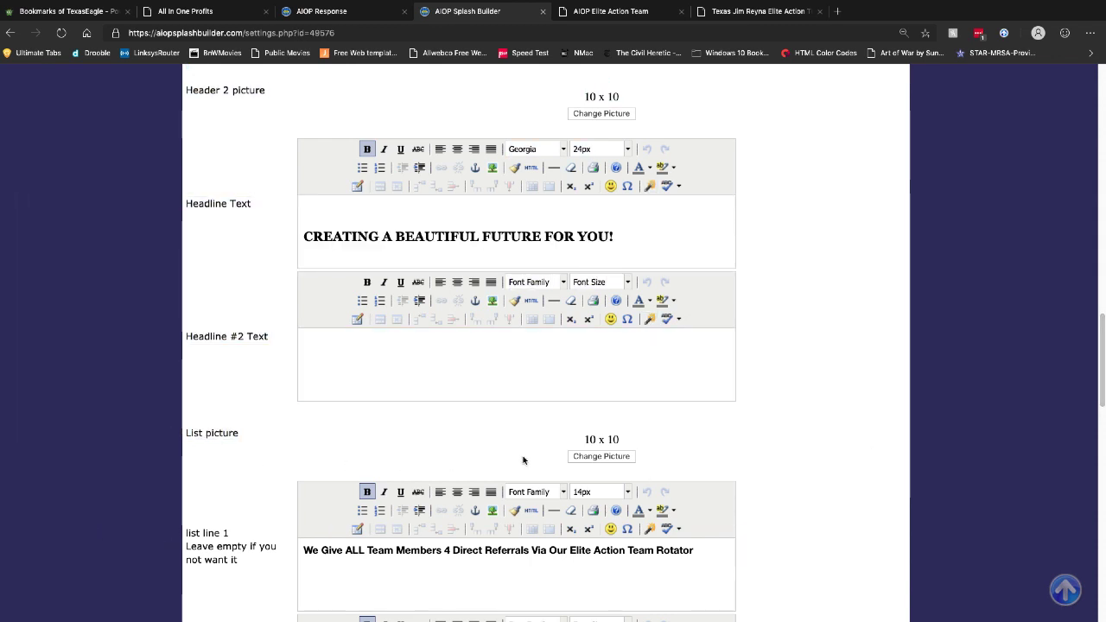
left_click(595, 457)
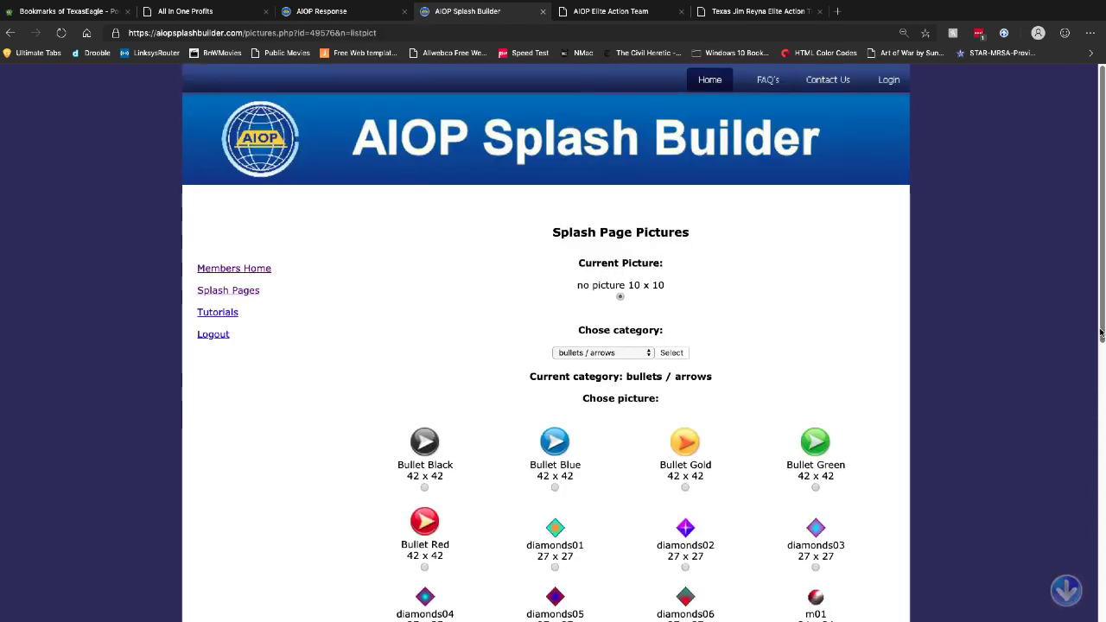
Step: Switch the picture category to bullets / animated
scroll(1103, 339, "down", 5)
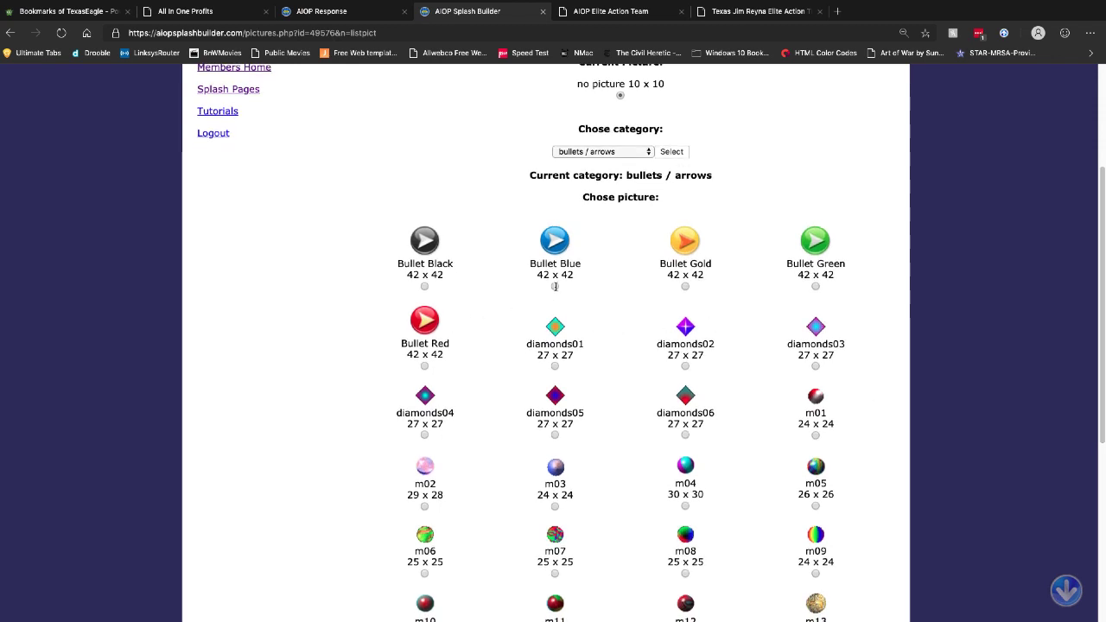
left_click(617, 154)
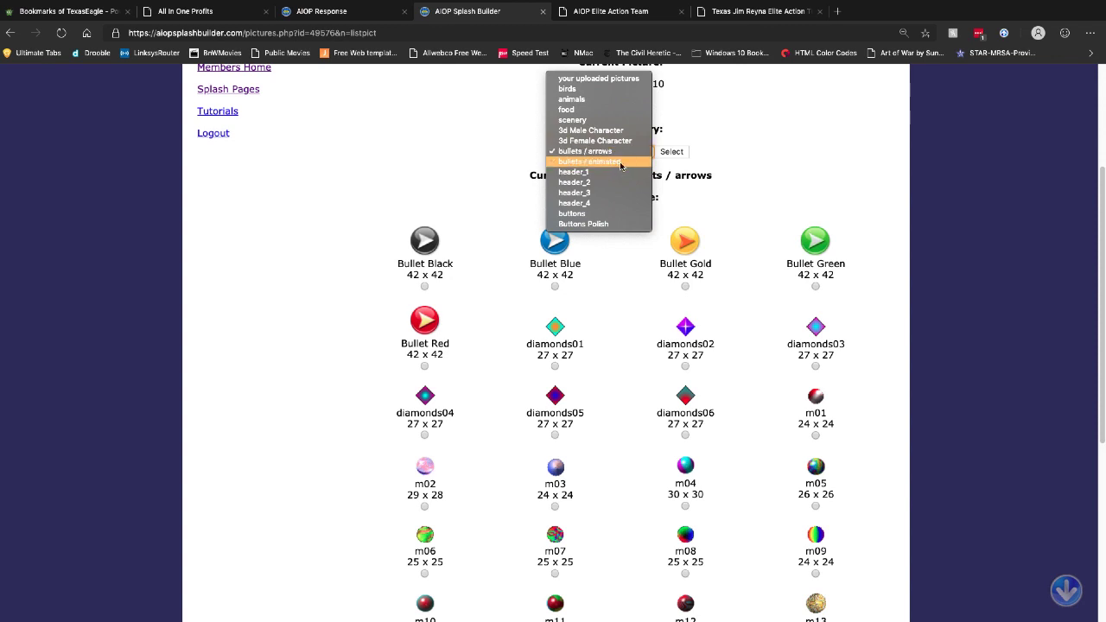
left_click(620, 162)
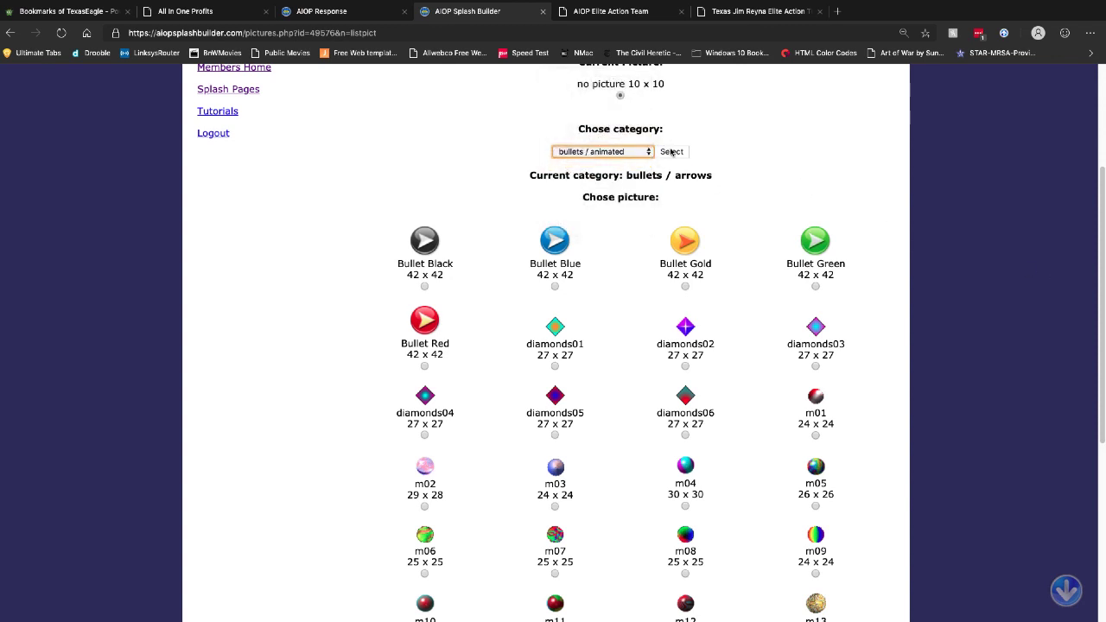
left_click(671, 151)
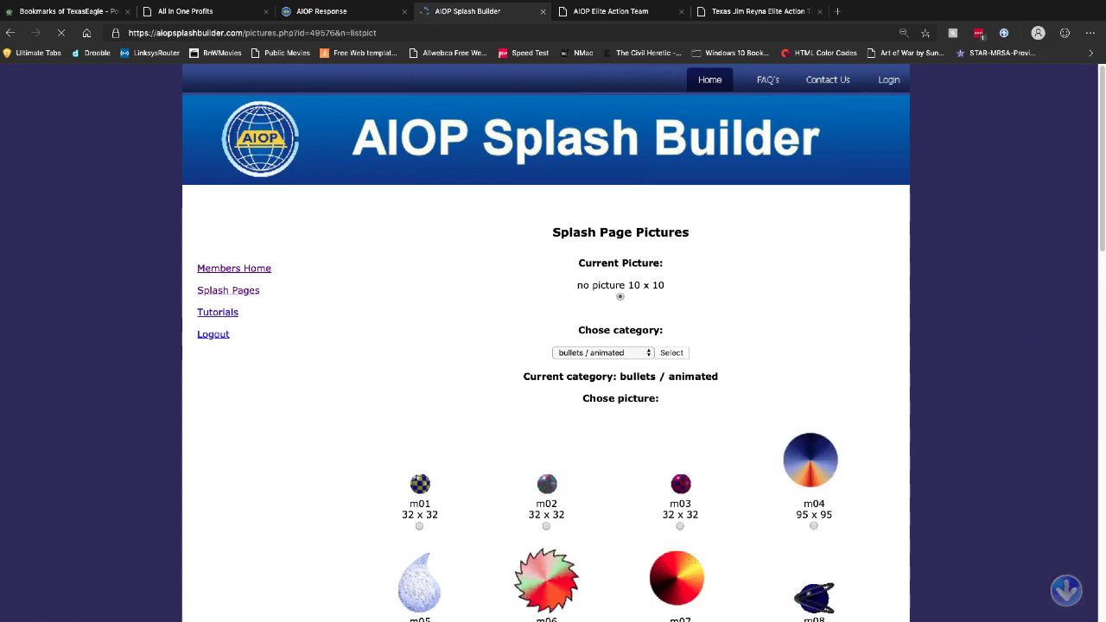
Step: Choose the animated bullet m28 as the list picture, save that choice, and return to the splash page settings
scroll(553, 346, "down", 3)
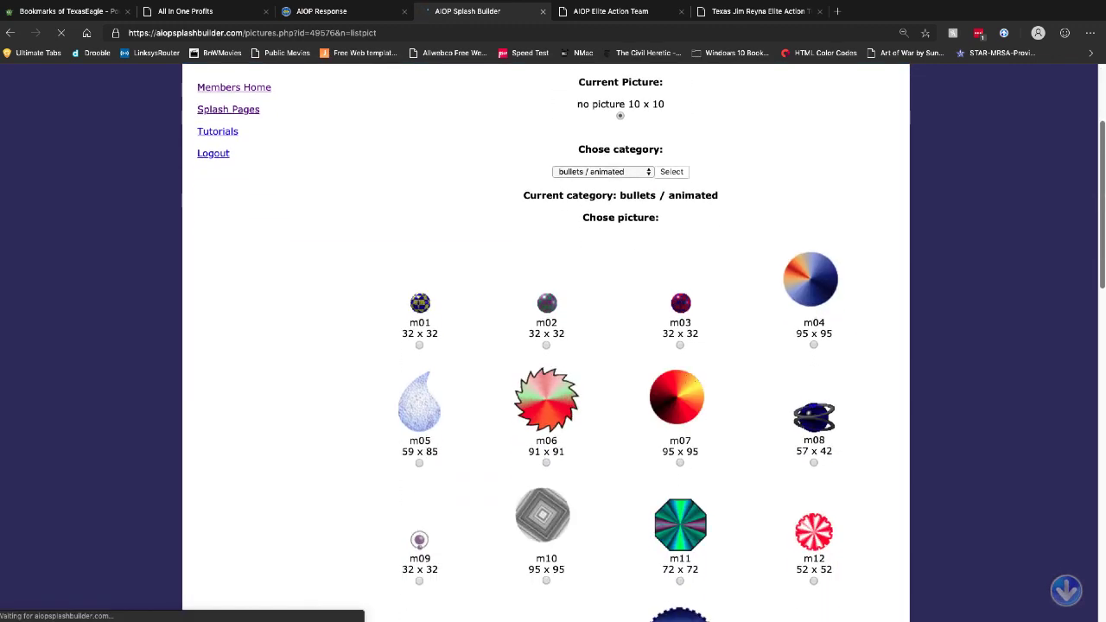
scroll(553, 346, "down", 3)
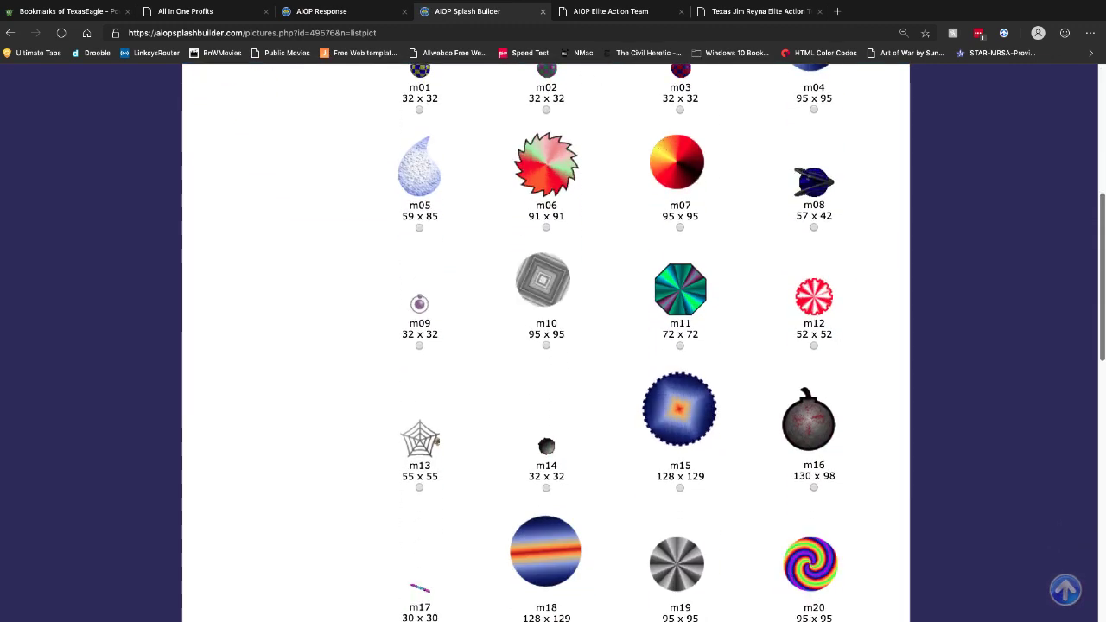
scroll(552, 346, "down", 3)
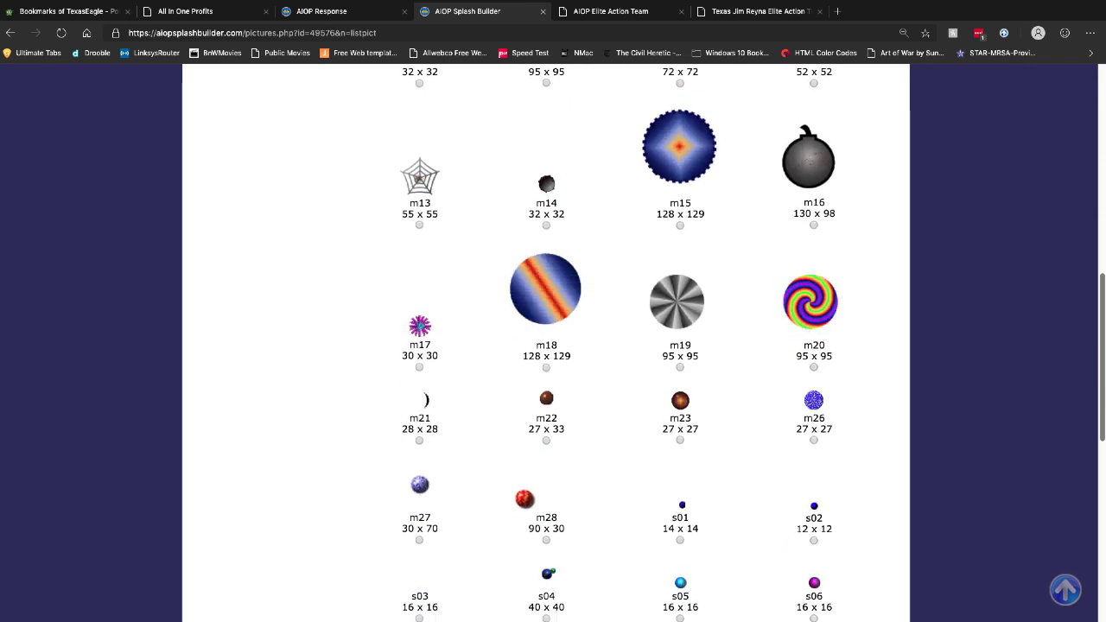
scroll(853, 380, "down", 3)
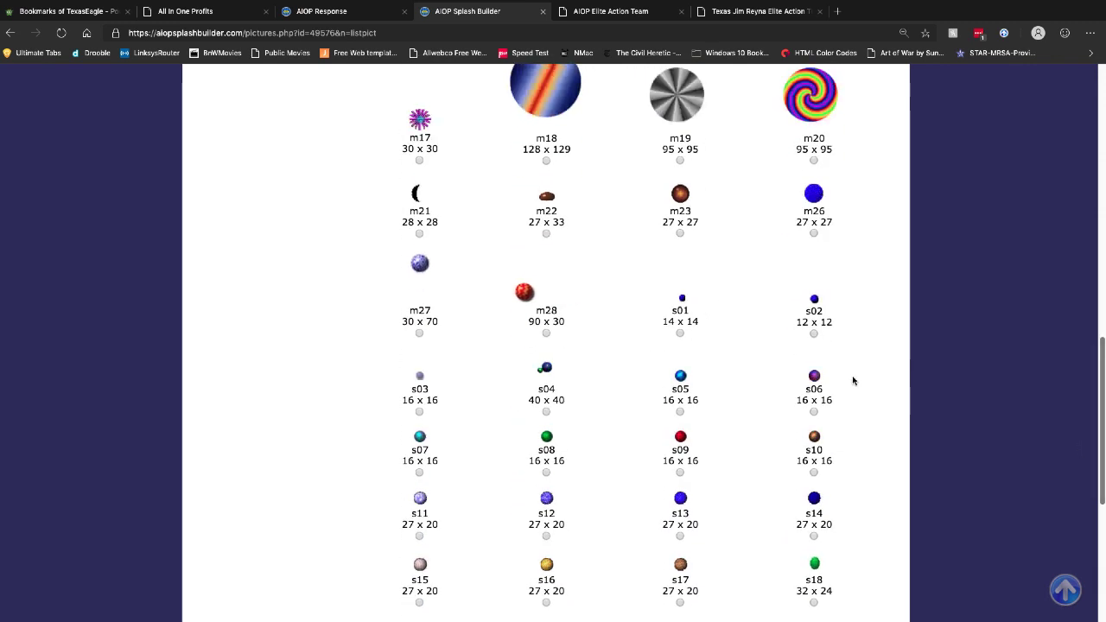
left_click(545, 334)
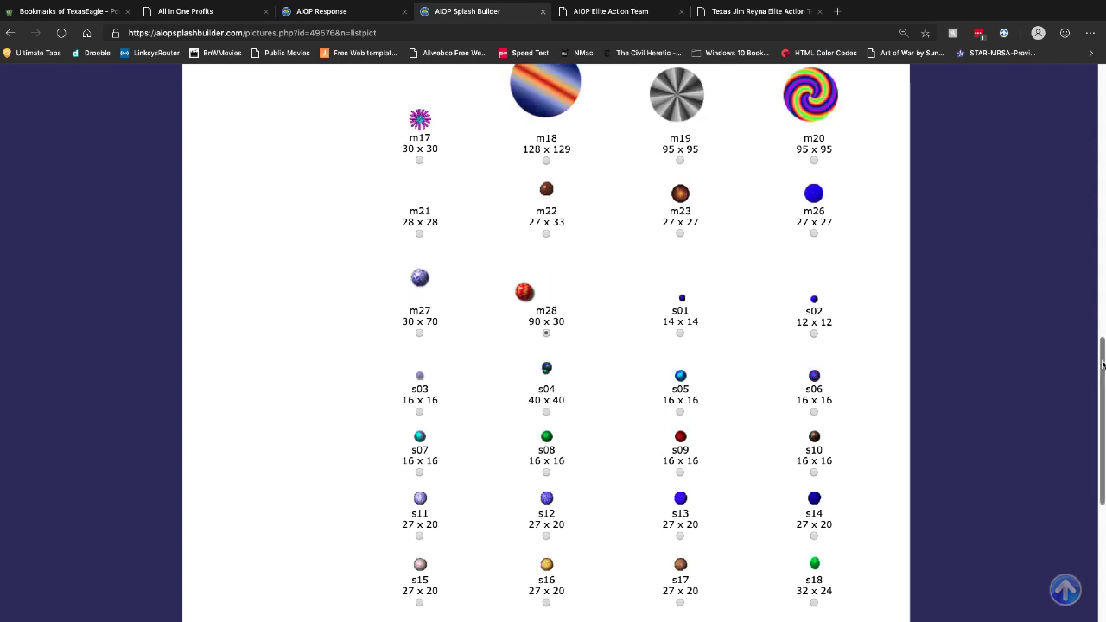
left_click_drag(1102, 364, 1102, 481)
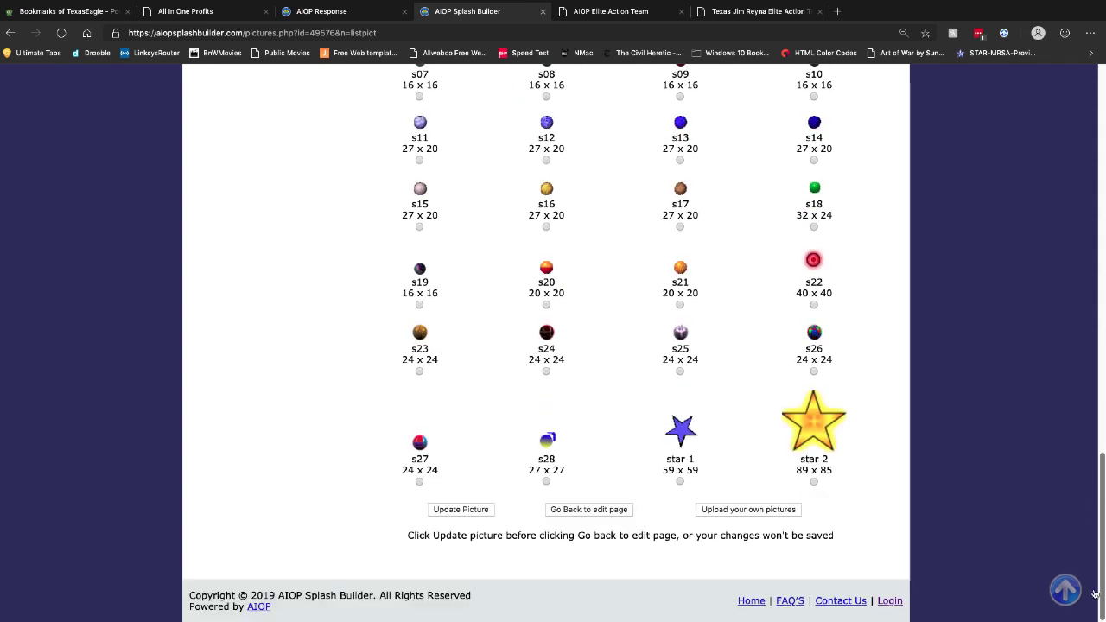
left_click(478, 510)
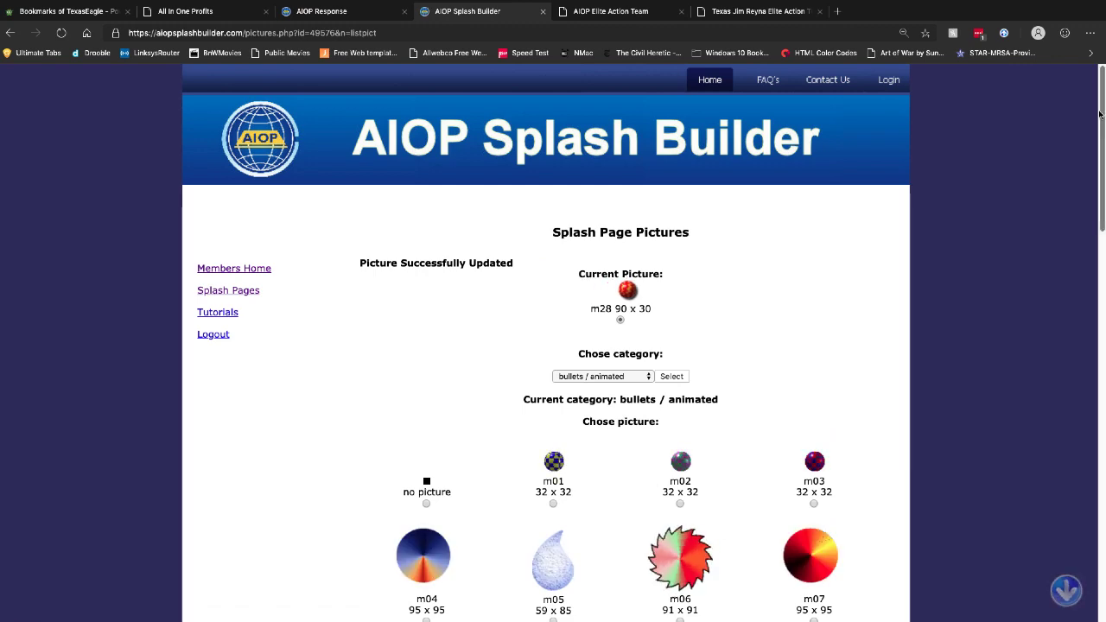
left_click(1066, 590)
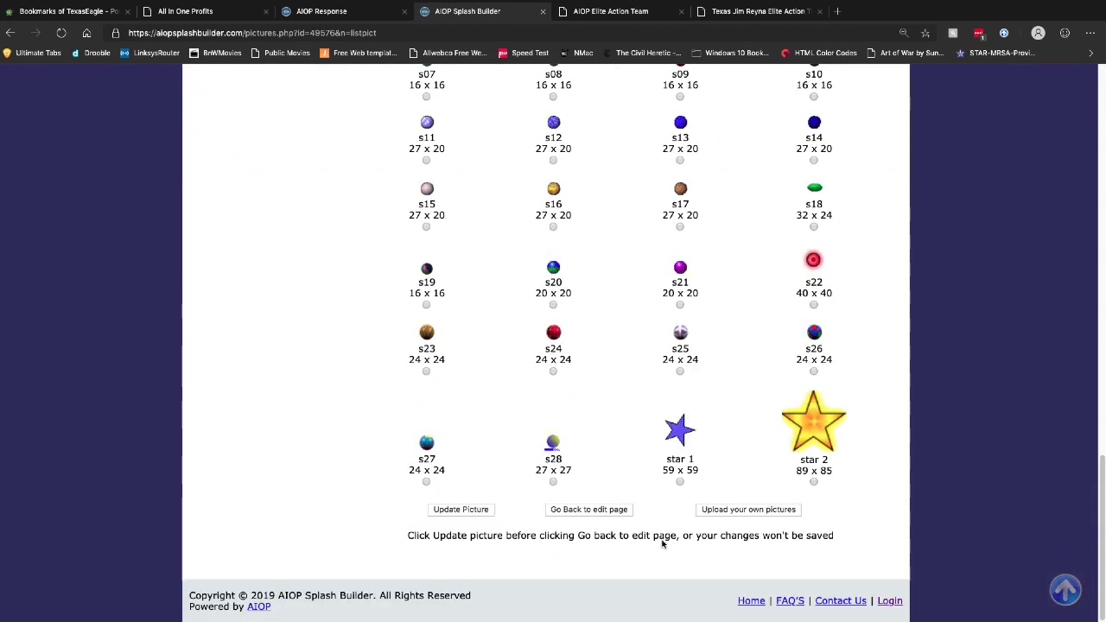
left_click(596, 510)
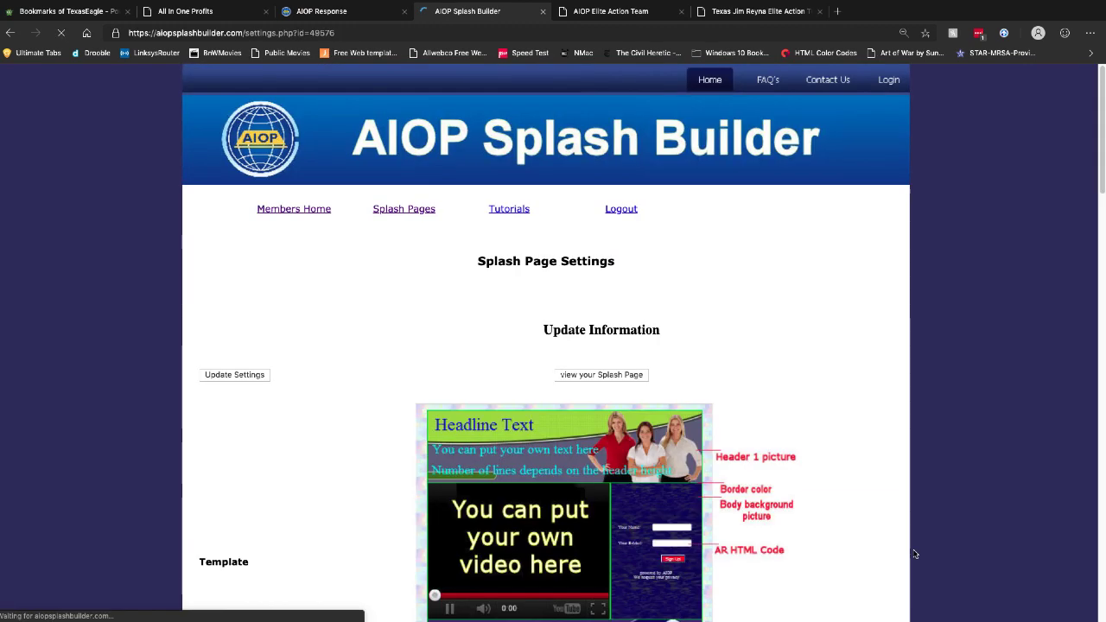
Step: Save the settings with the new list picture, and review the live splash page from its header to the bulleted list lines
left_click_drag(1103, 91, 1078, 553)
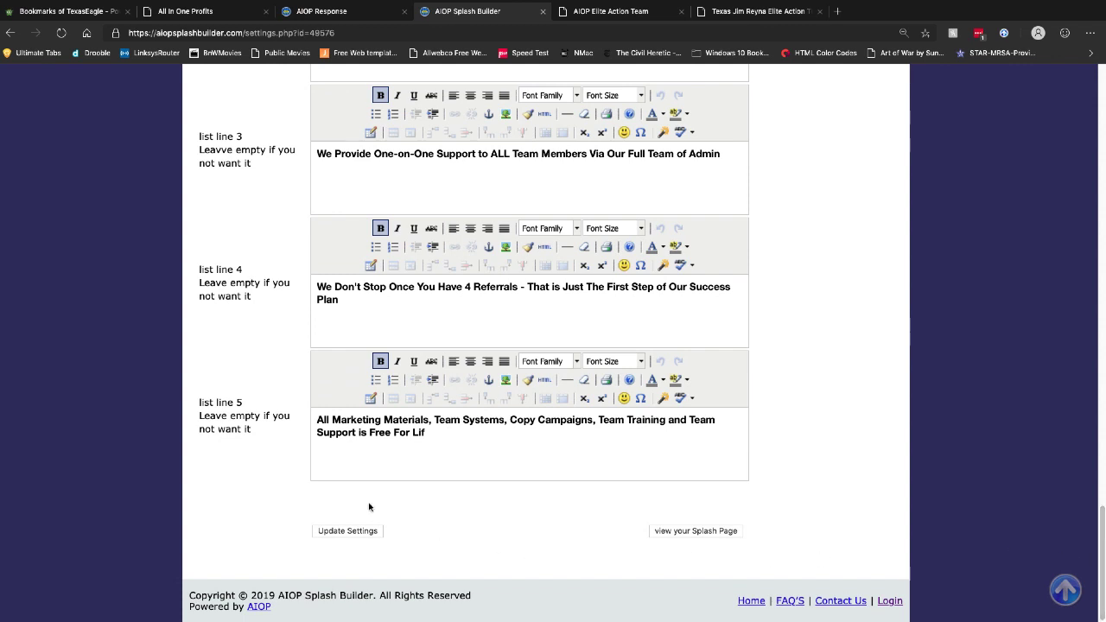
left_click(364, 533)
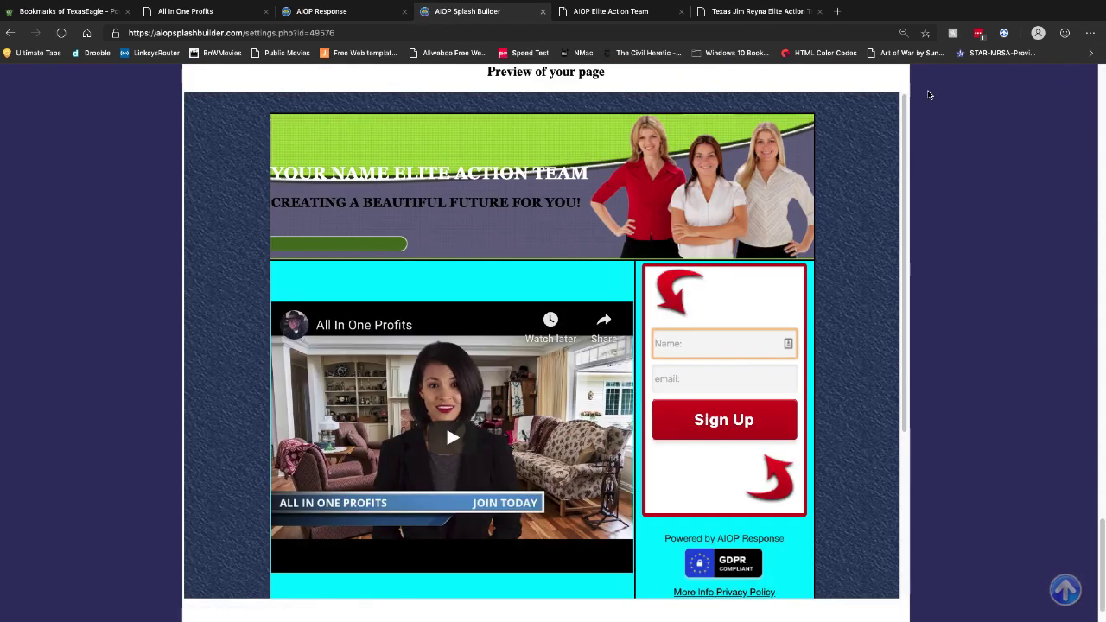
scroll(1101, 463, "up", 5)
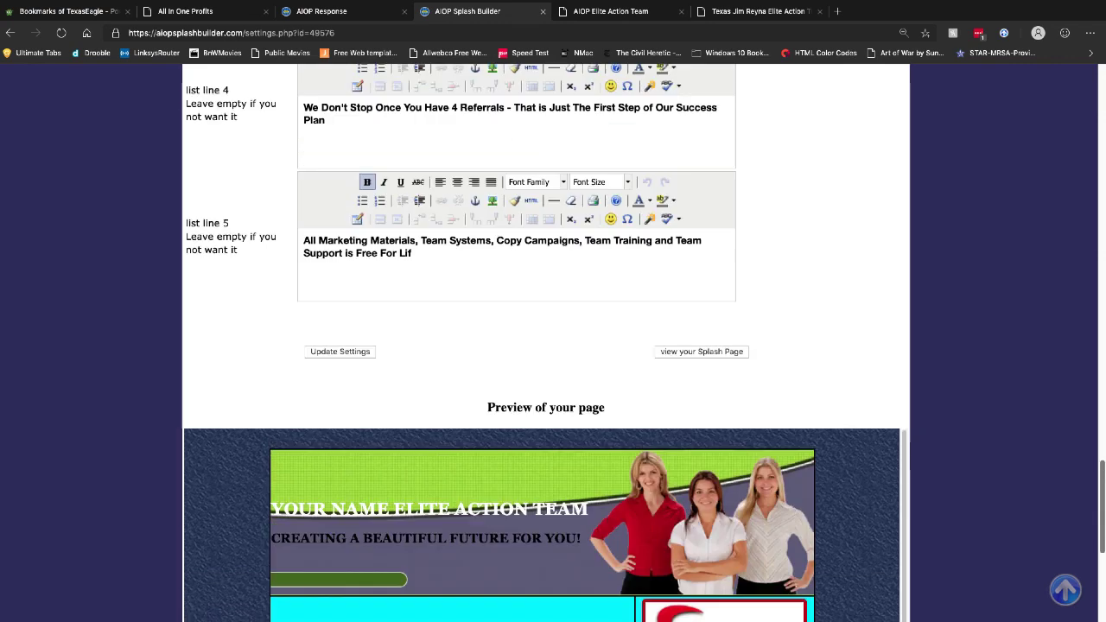
left_click(698, 484)
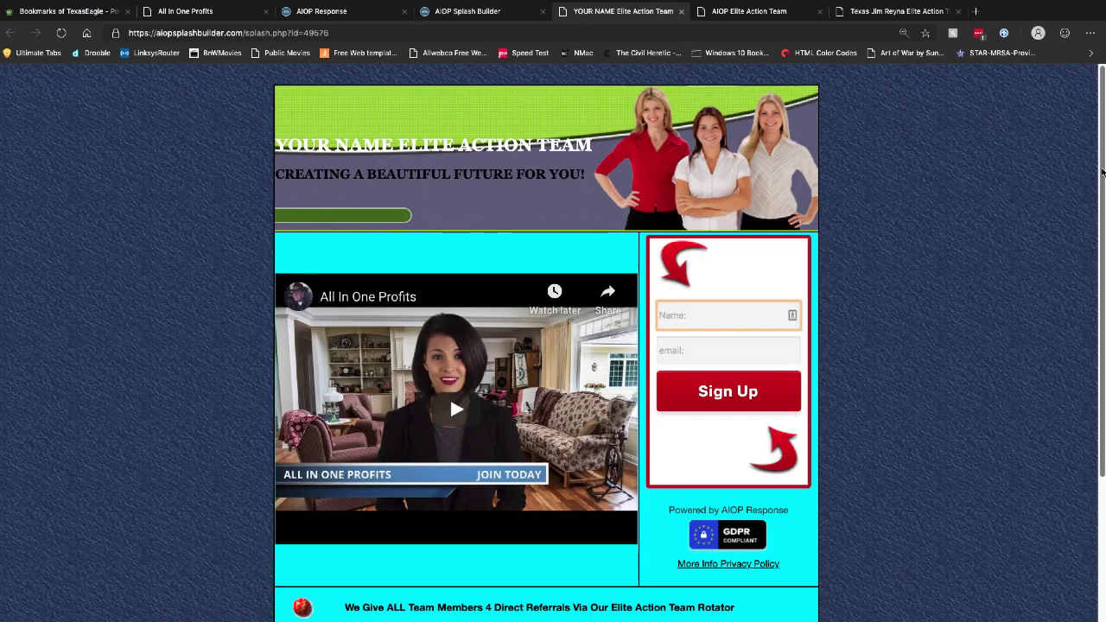
left_click_drag(1103, 171, 1099, 325)
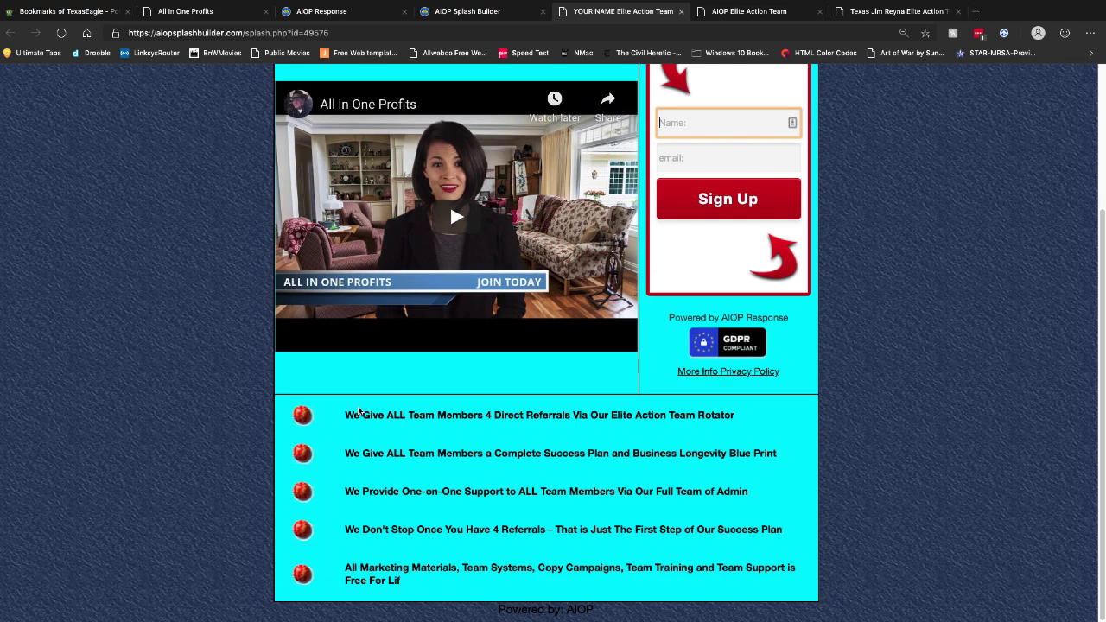
scroll(1093, 262, "up", 2)
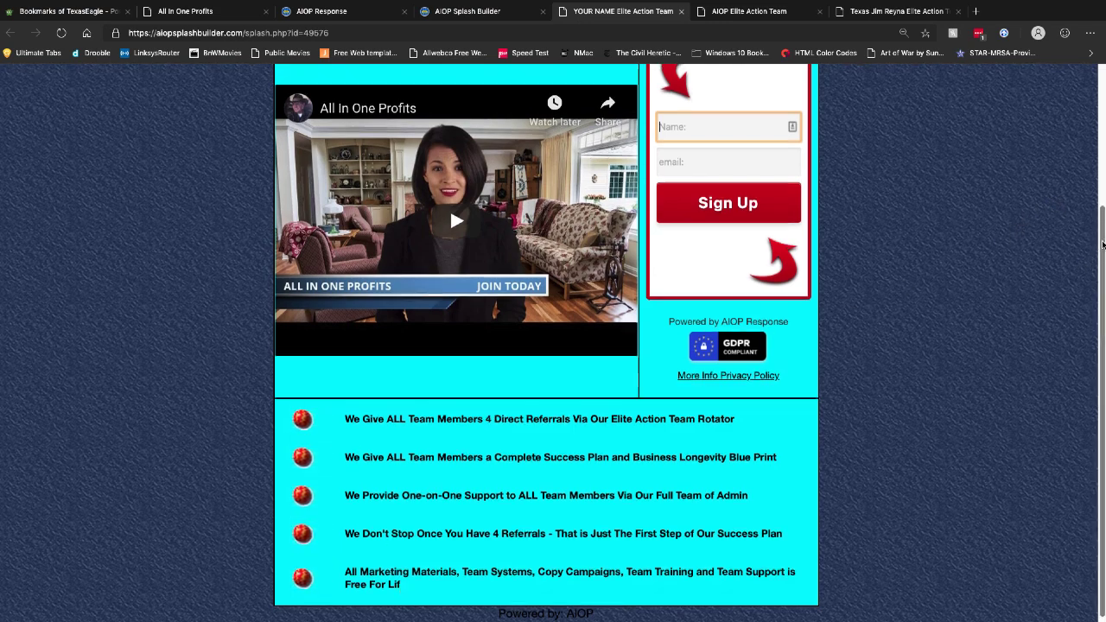
scroll(1093, 263, "up", 2)
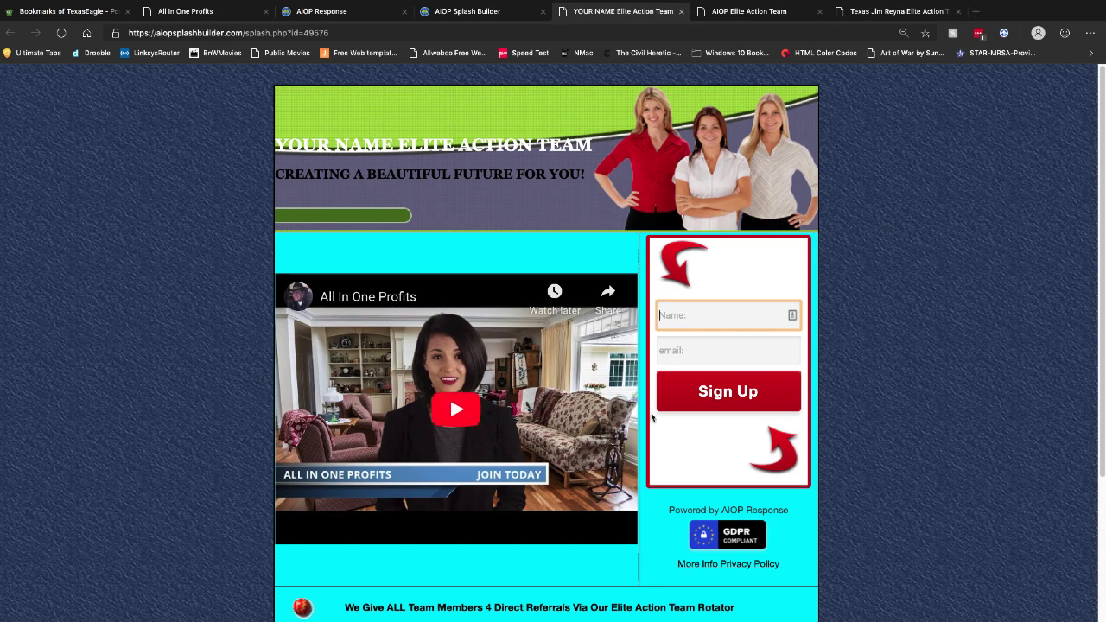
scroll(1101, 165, "down", 3)
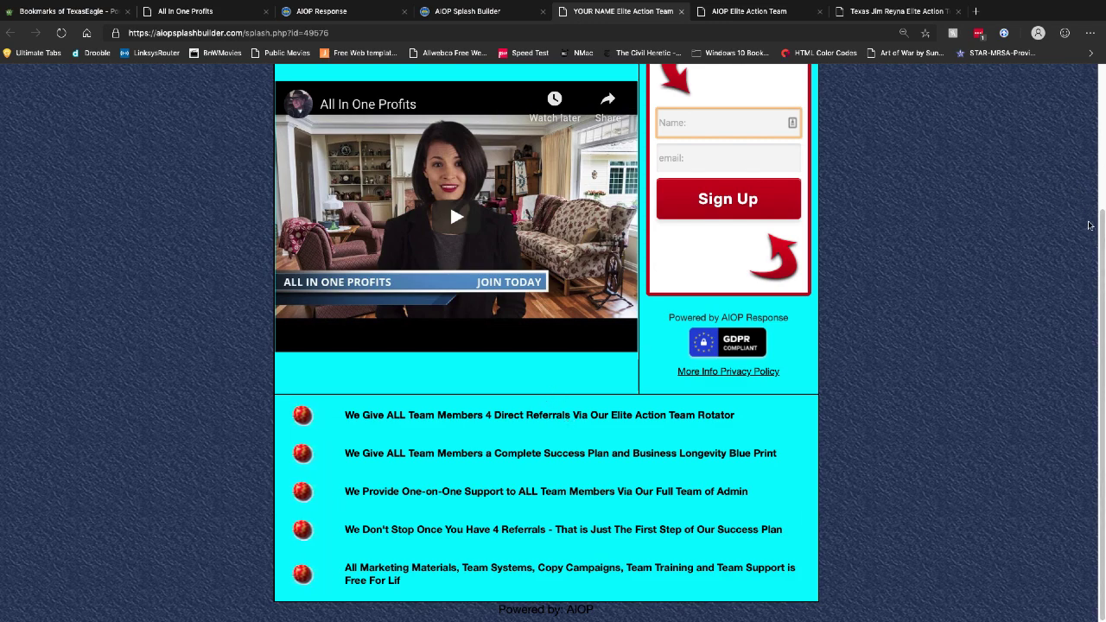
scroll(553, 346, "up", 2)
scroll(183, 76, "up", 1)
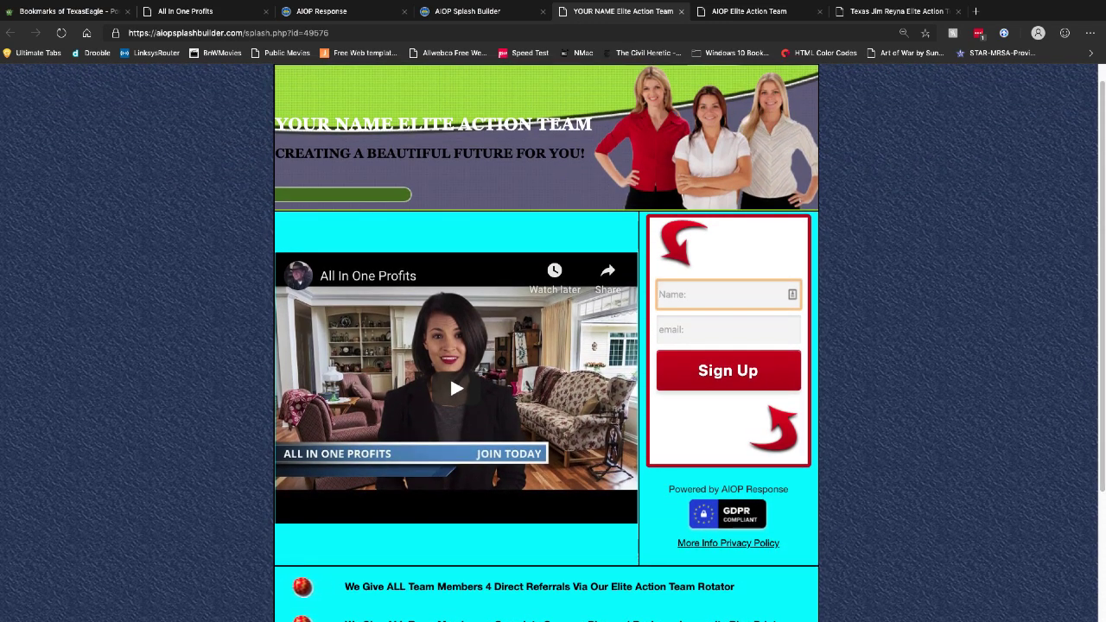
Step: Return to the splash page settings, turn on autoplay for the YouTube video, and save the updated settings
scroll(553, 346, "down", 1)
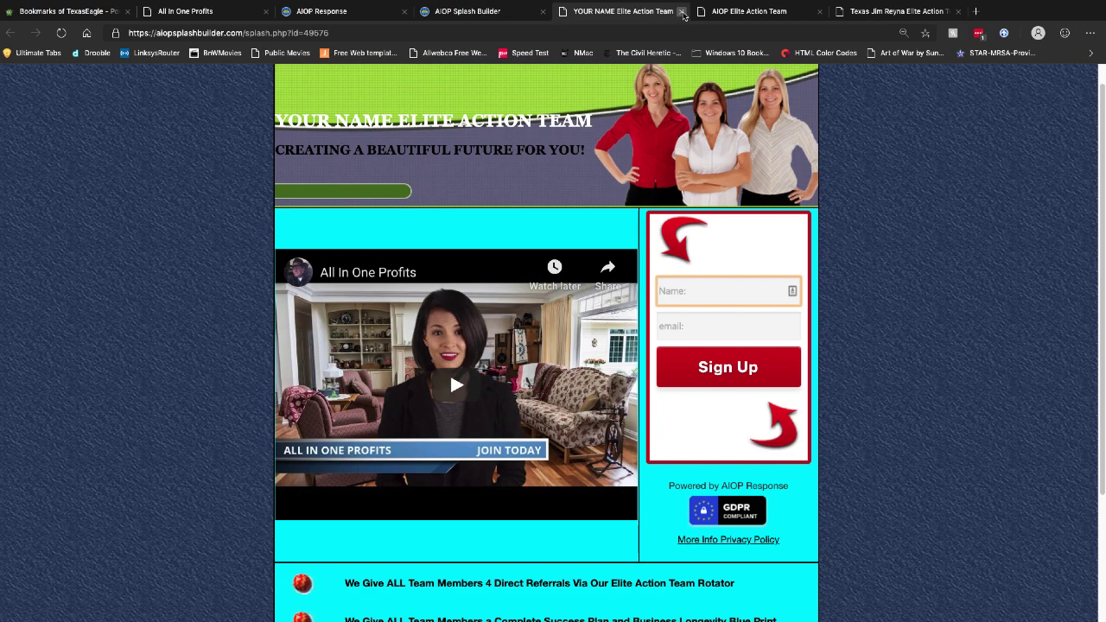
left_click(681, 12)
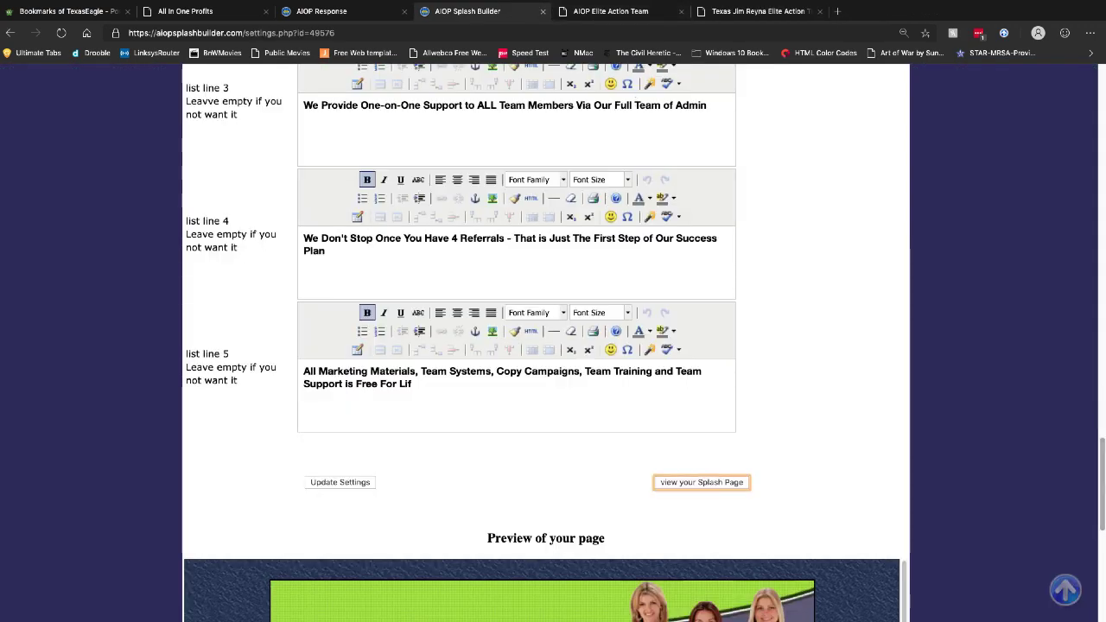
scroll(544, 345, "up", 8)
scroll(552, 346, "up", 7)
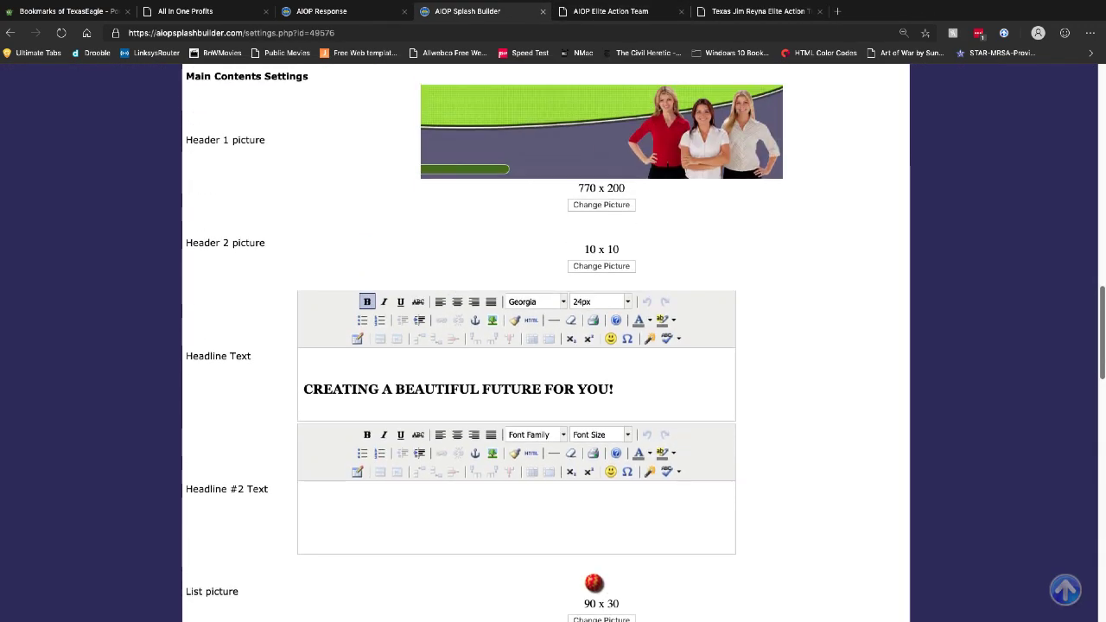
scroll(377, 537, "up", 6)
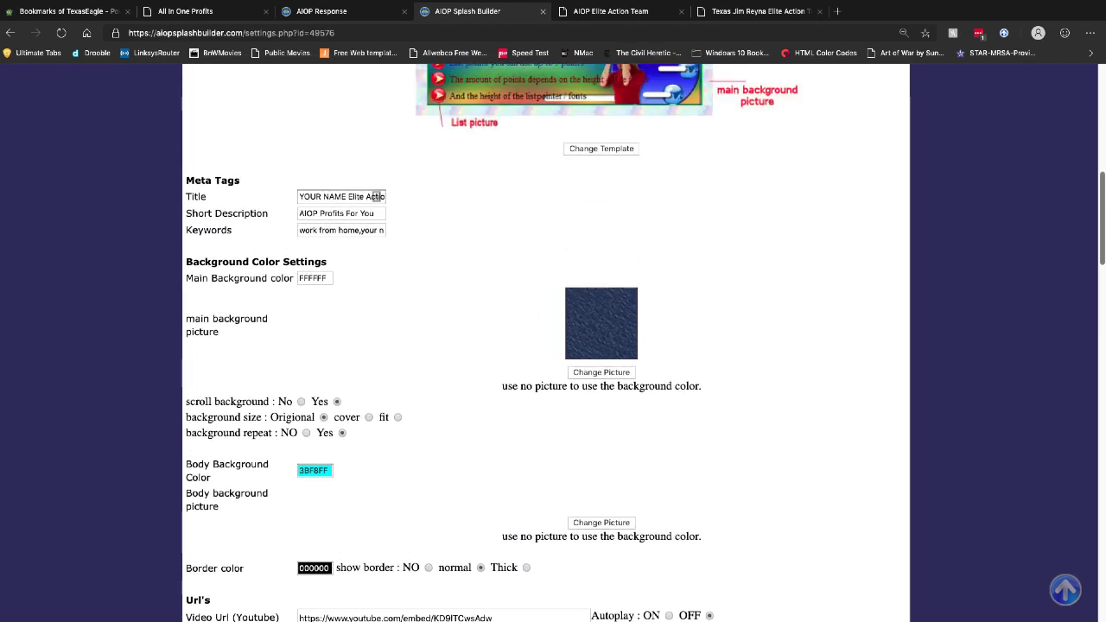
scroll(376, 537, "down", 7)
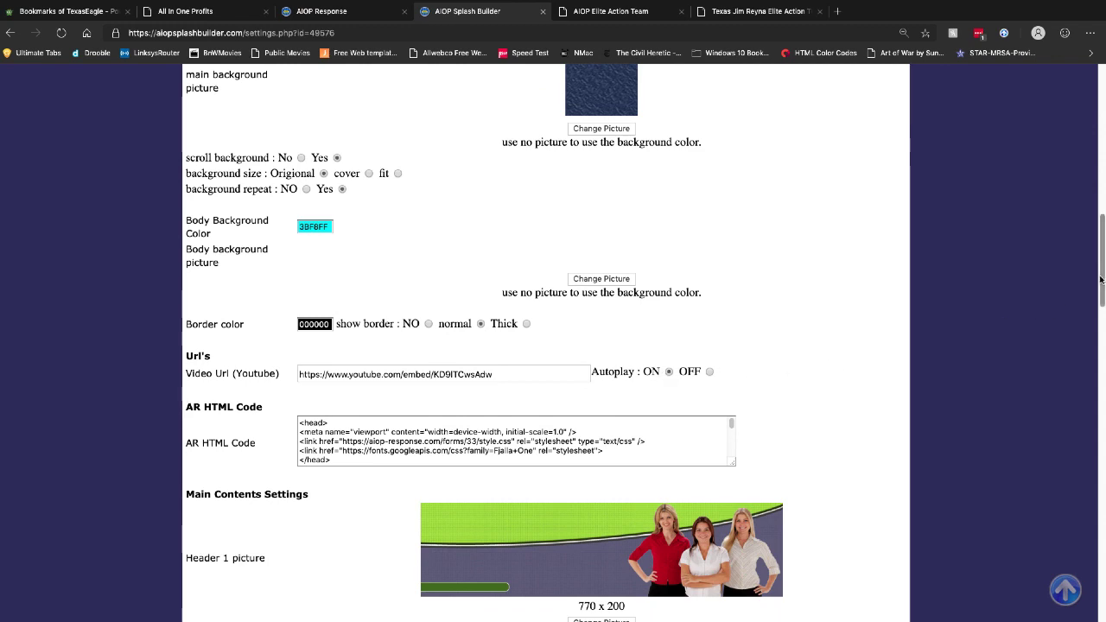
scroll(670, 374, "down", 15)
scroll(342, 147, "up", 2)
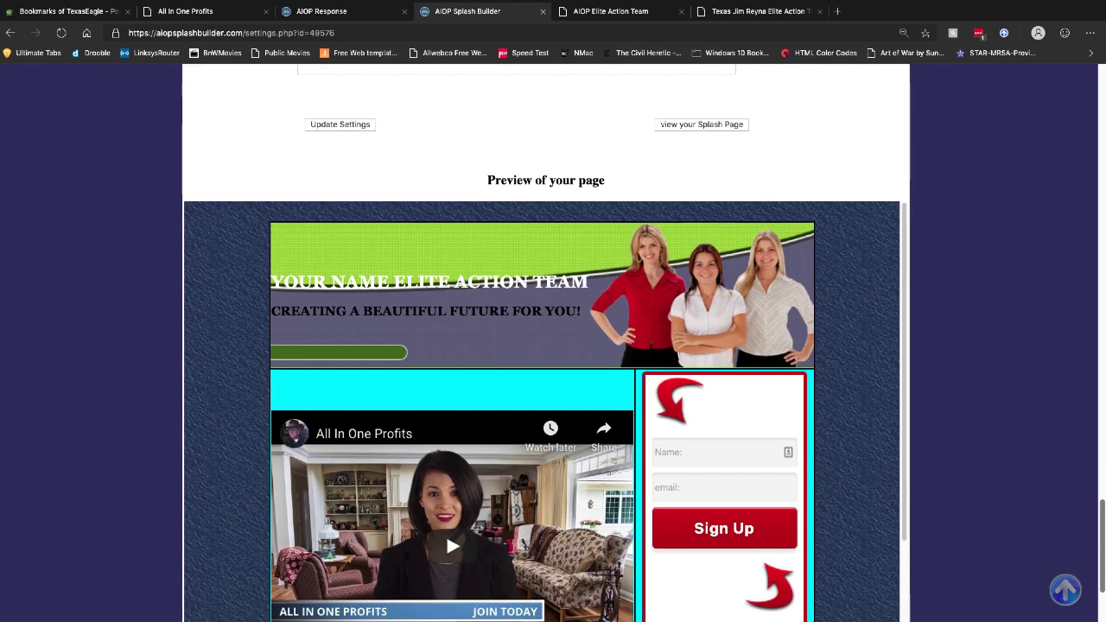
left_click(351, 126)
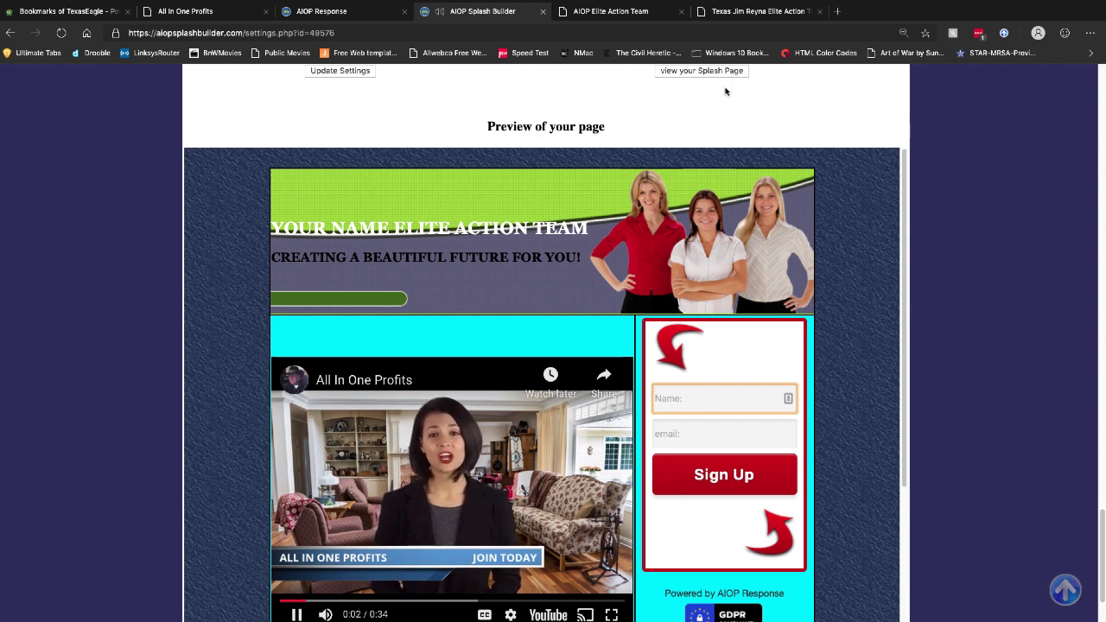
Step: Pause the preview video, check the video's autoplay on the live splash page, and return to the settings
left_click(444, 484)
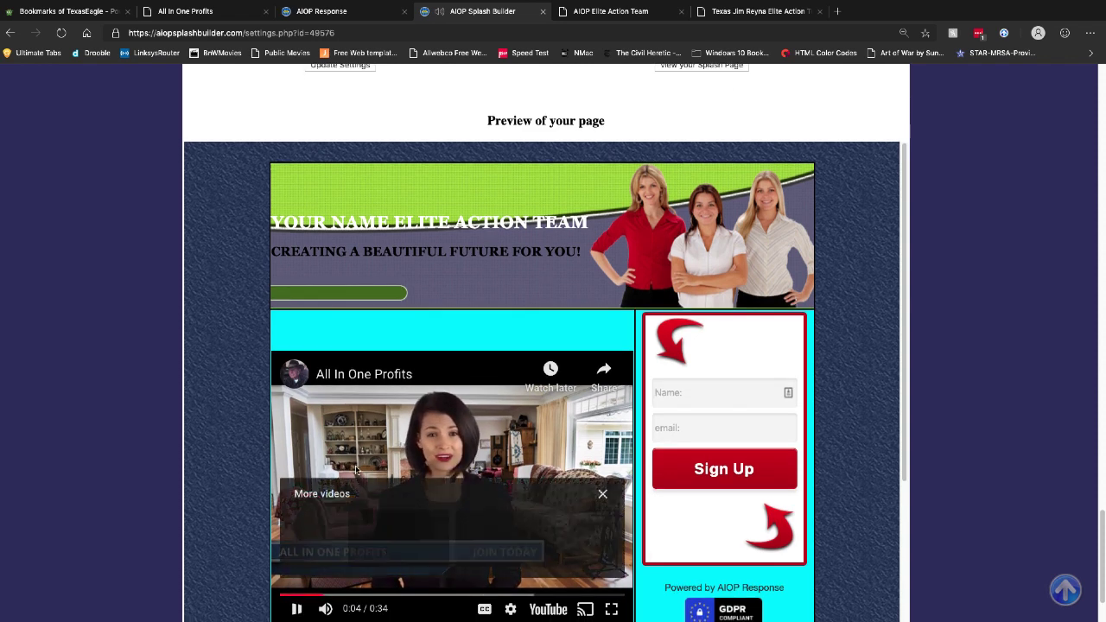
left_click(700, 66)
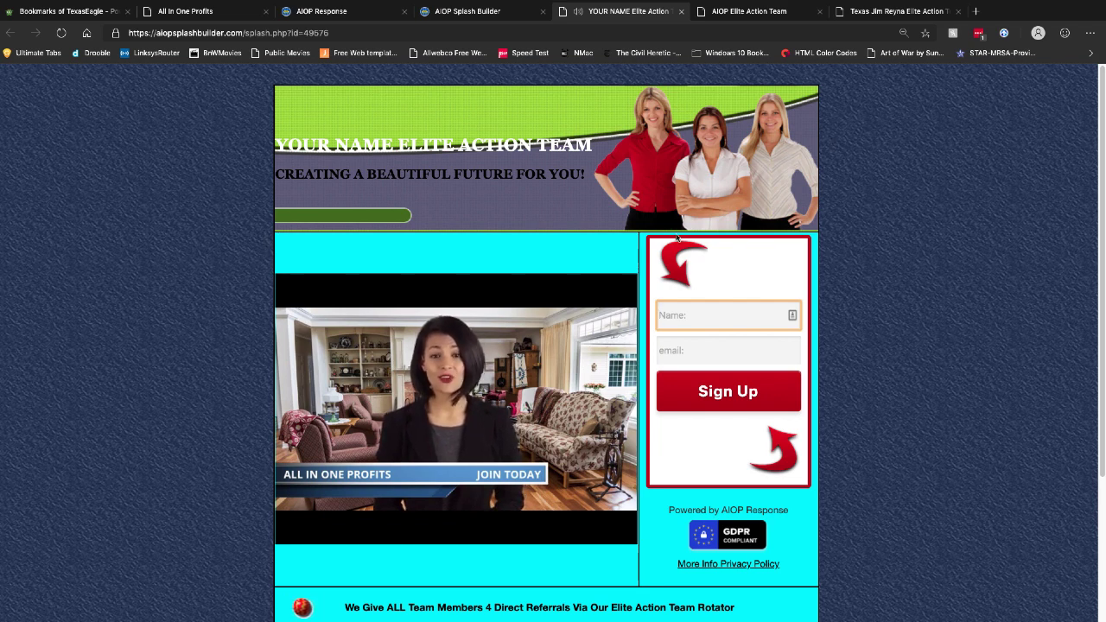
mouse_move(304, 537)
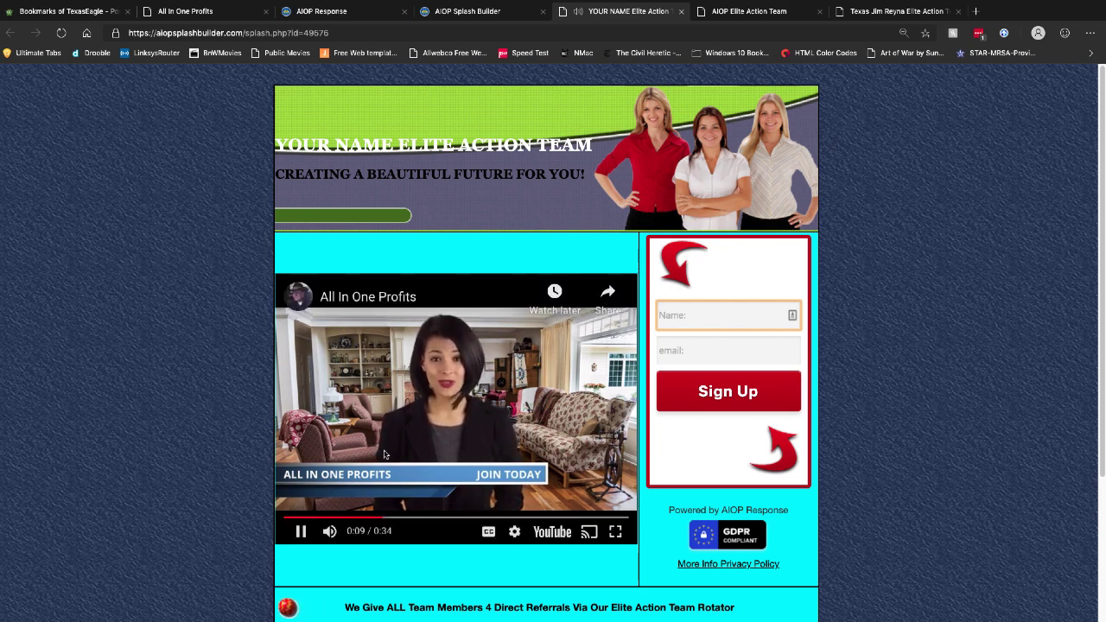
left_click(301, 535)
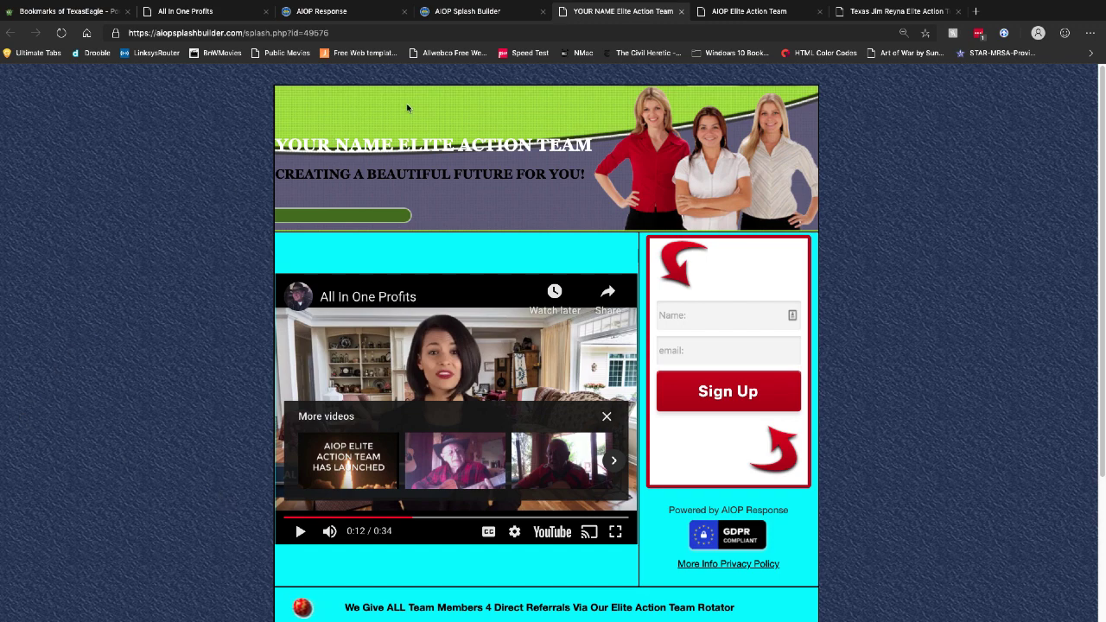
left_click(682, 11)
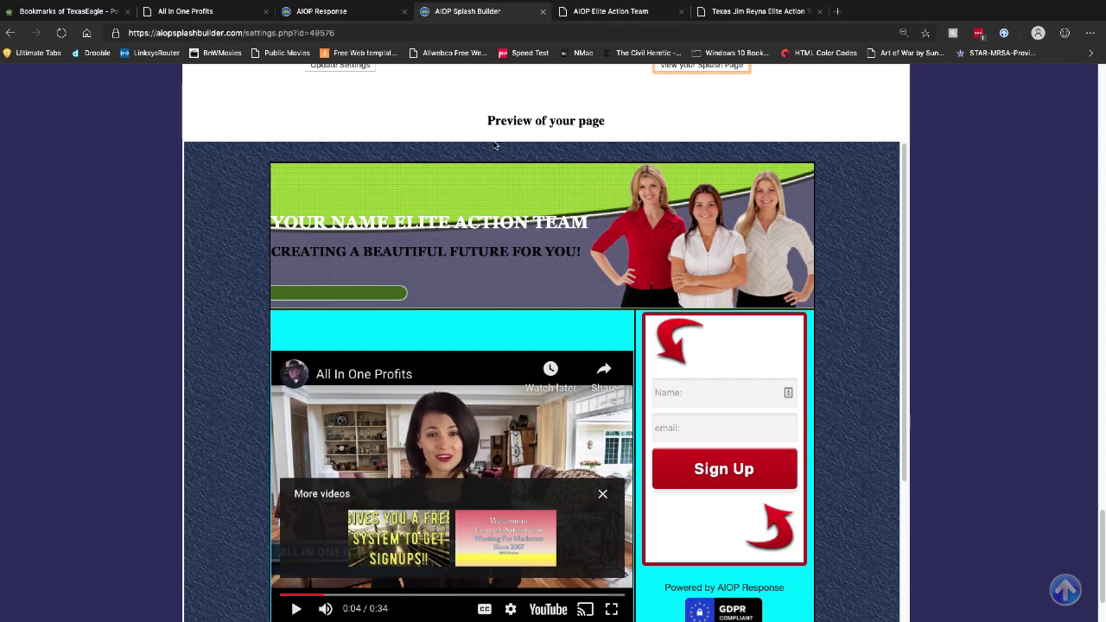
Step: Switch to the finished Elite Action Team example splash page, try its talking avatar's playback, and dismiss the avatar
scroll(495, 146, "up", 20)
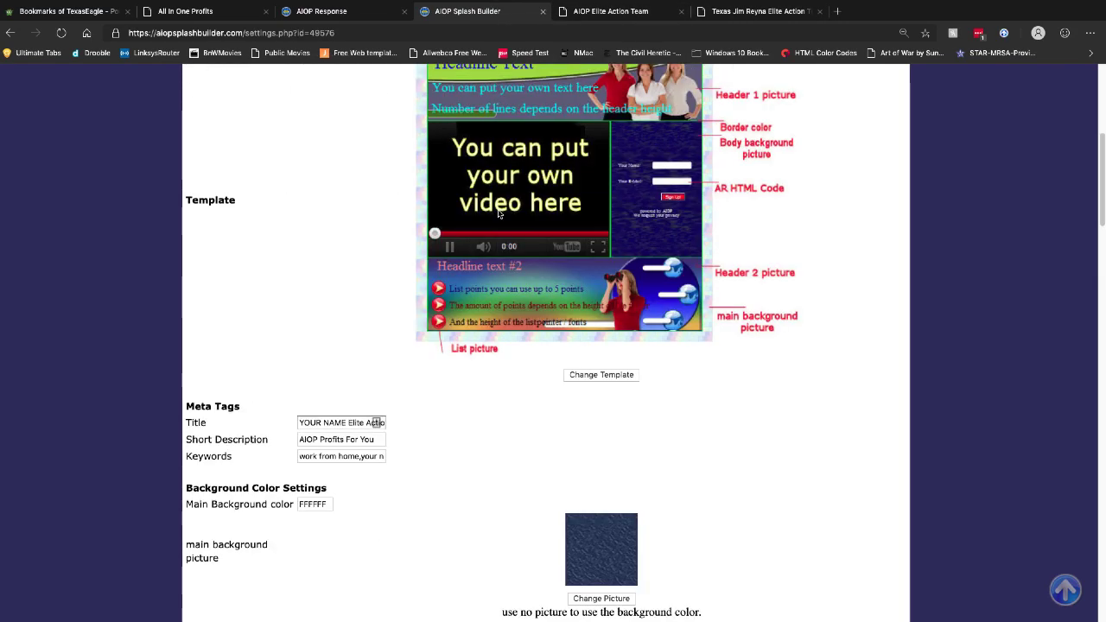
scroll(498, 214, "up", 5)
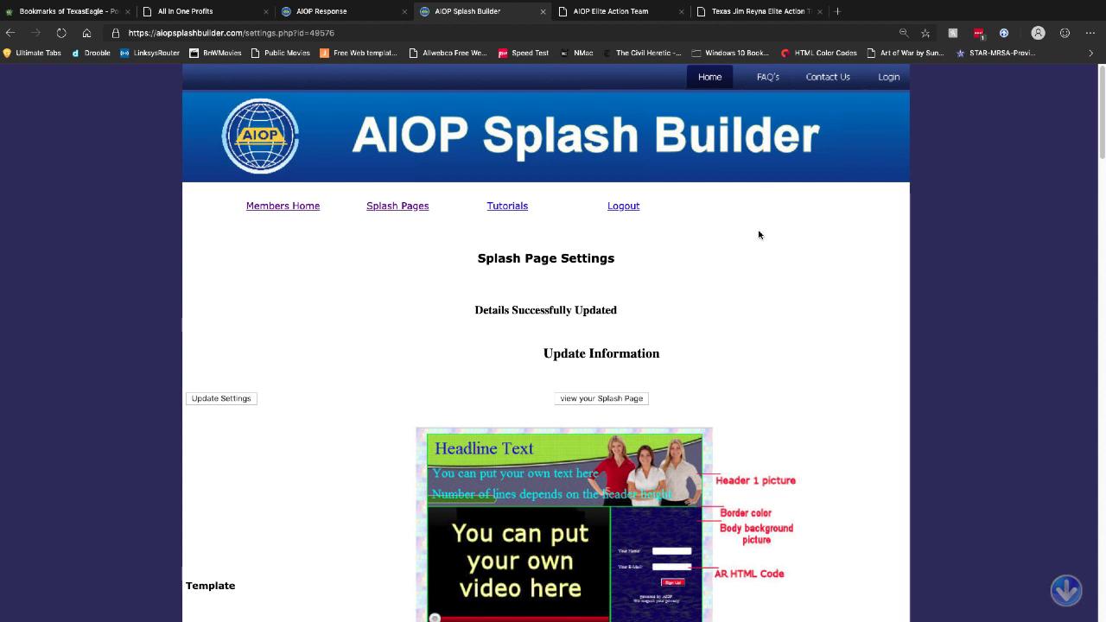
left_click(768, 12)
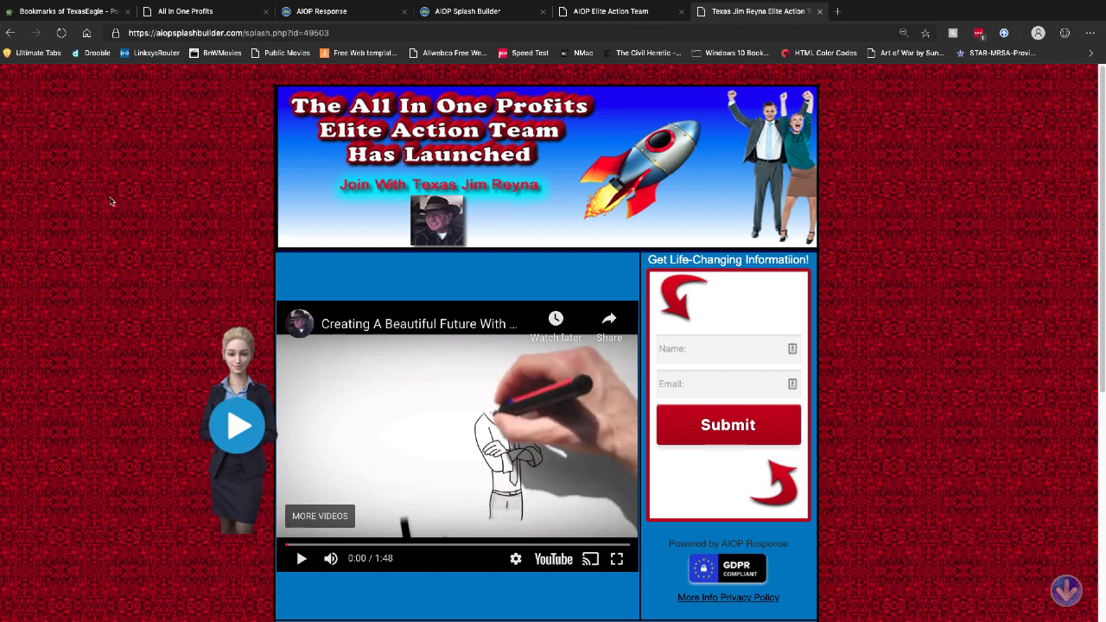
scroll(99, 209, "down", 2)
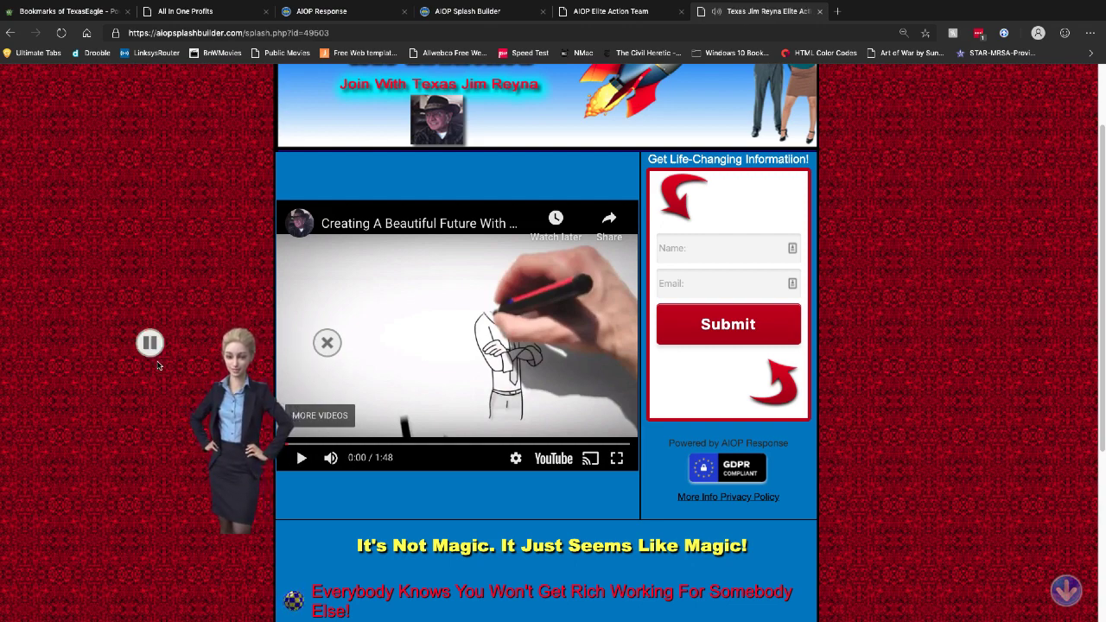
left_click(159, 349)
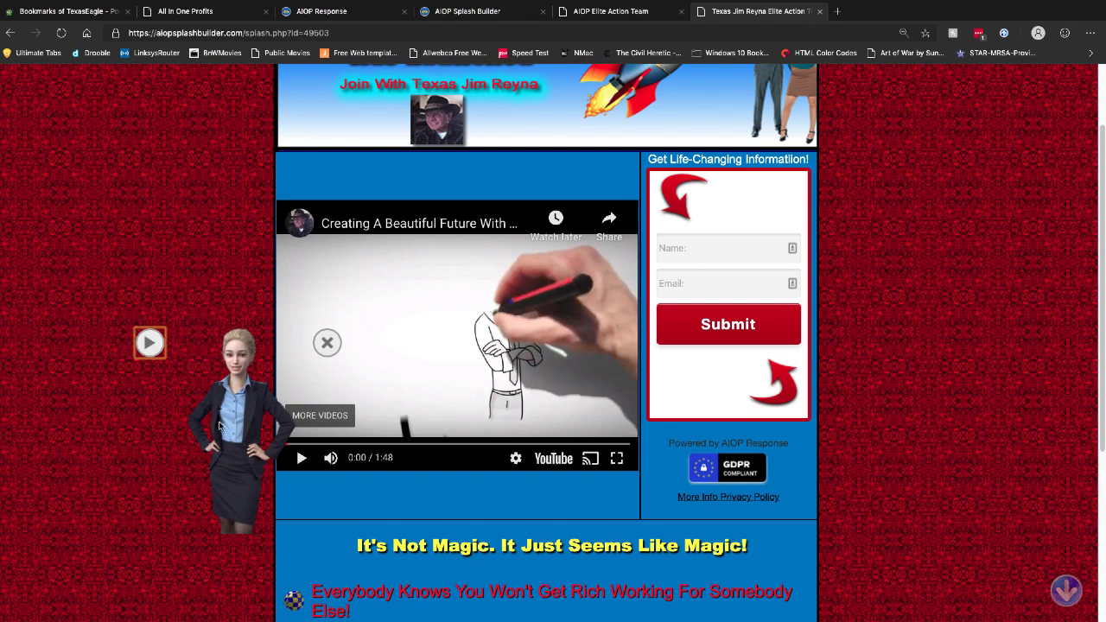
mouse_move(241, 386)
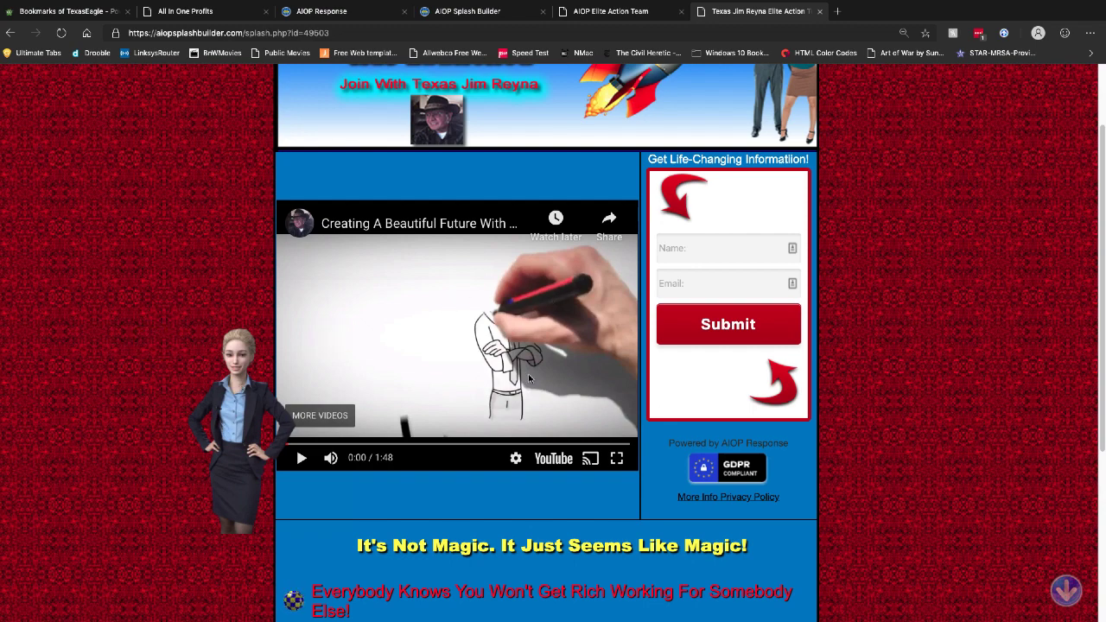
mouse_move(230, 406)
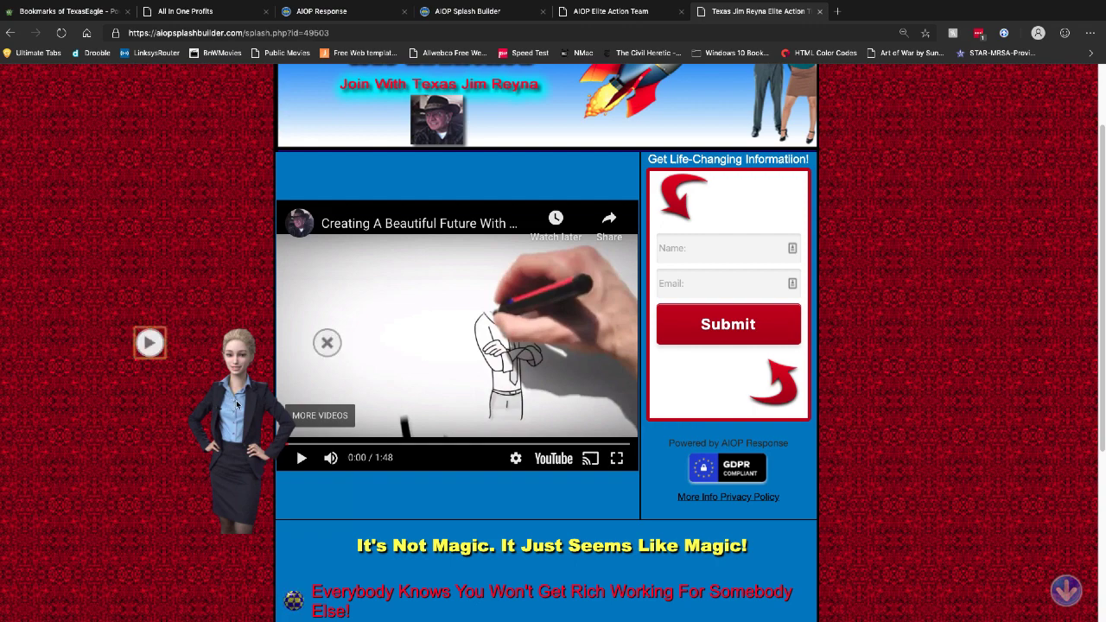
left_click(150, 344)
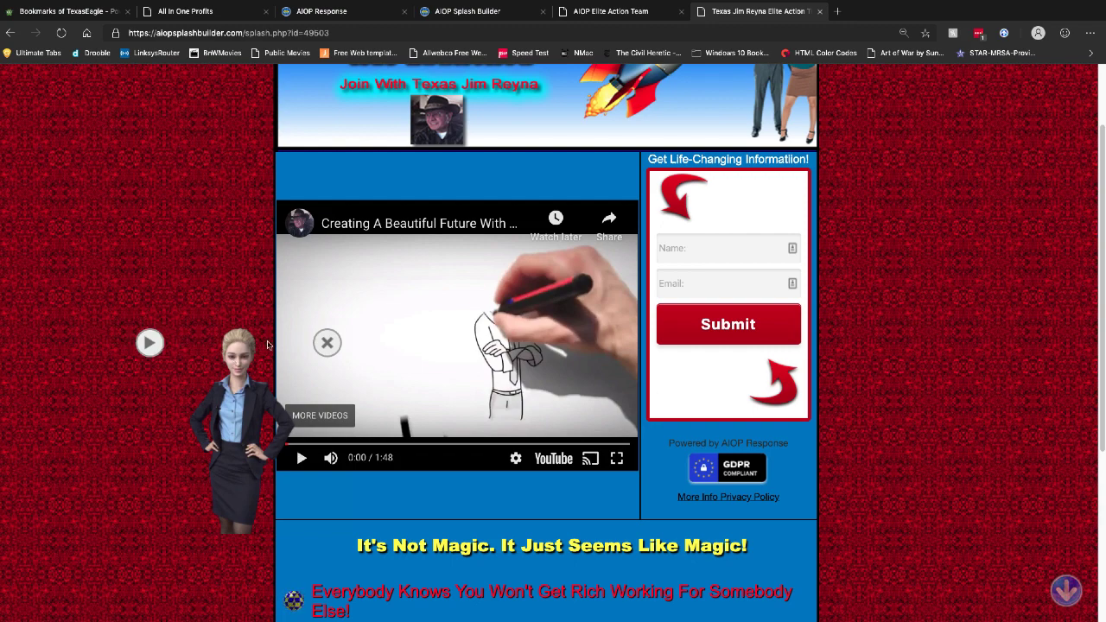
left_click(331, 345)
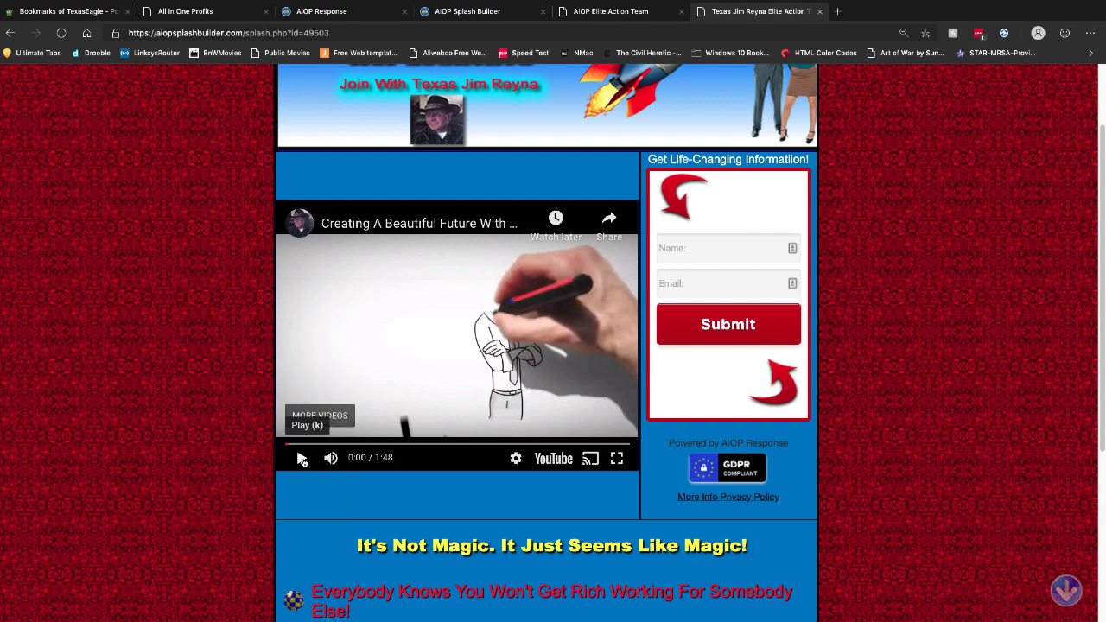
Step: Play the example page's YouTube video to the end, and review the page from its header to the bulleted list lines
left_click(301, 457)
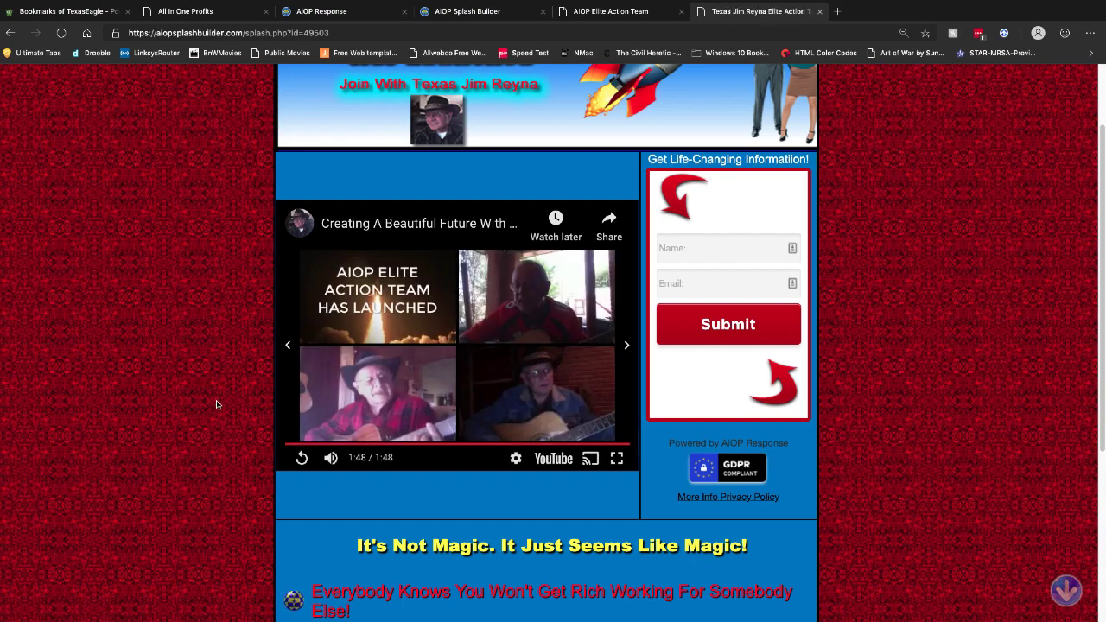
scroll(217, 404, "up", 1)
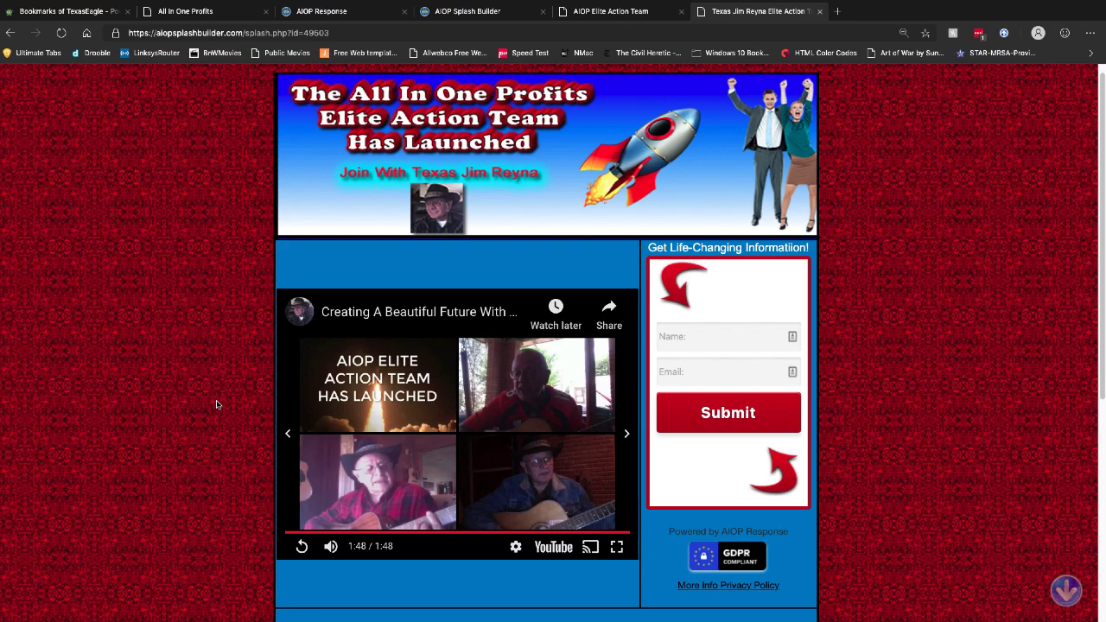
scroll(217, 404, "down", 3)
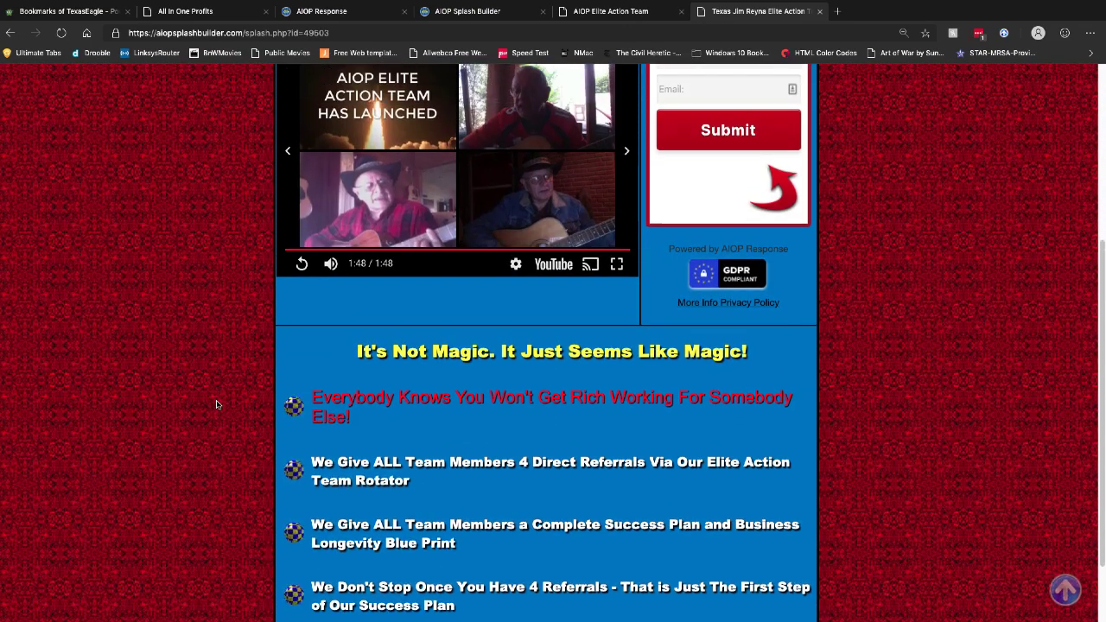
scroll(1099, 346, "down", 1)
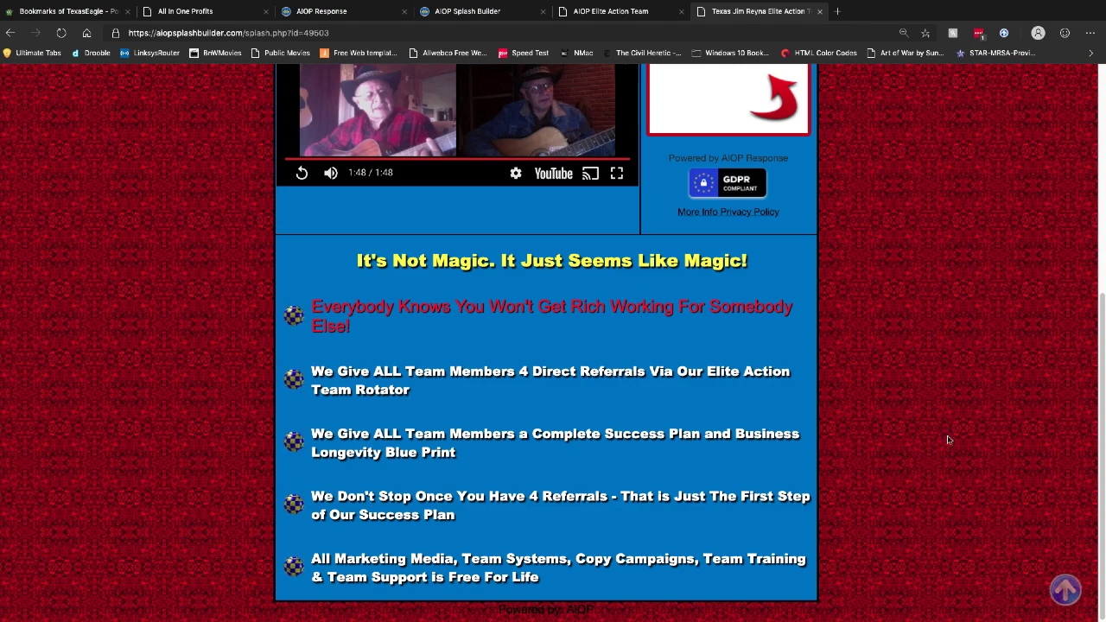
scroll(791, 106, "up", 5)
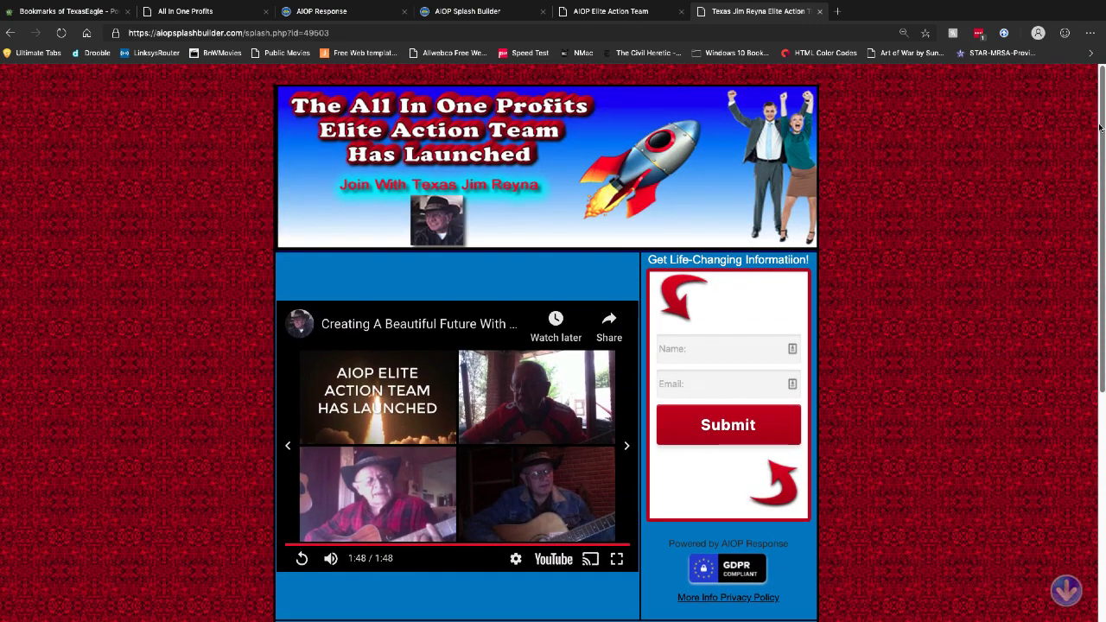
left_click_drag(1103, 145, 1102, 376)
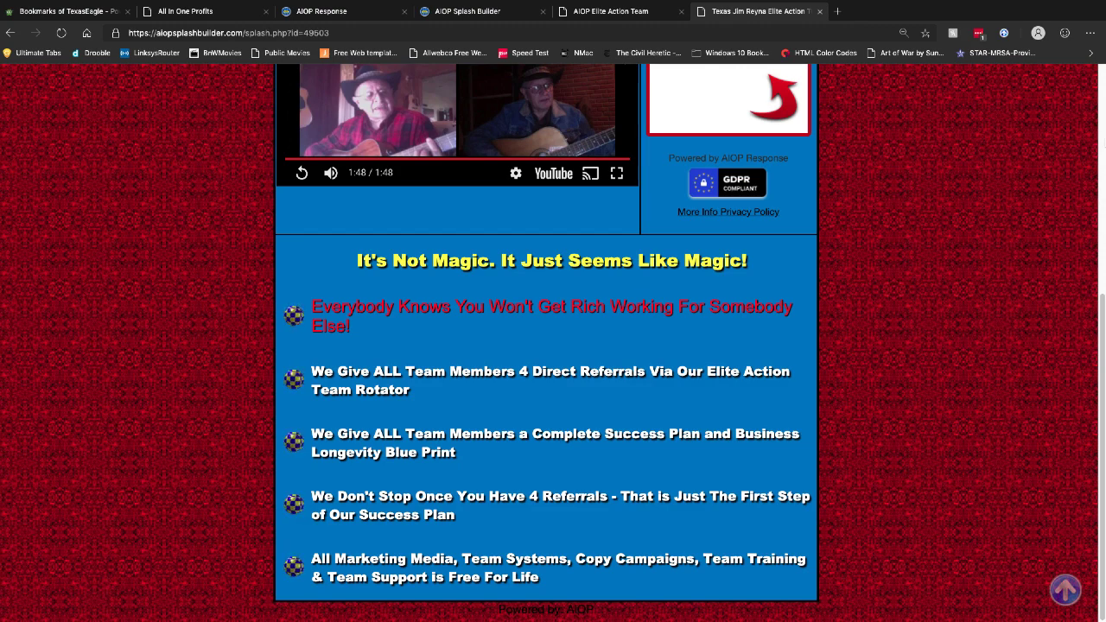
scroll(884, 163, "up", 1)
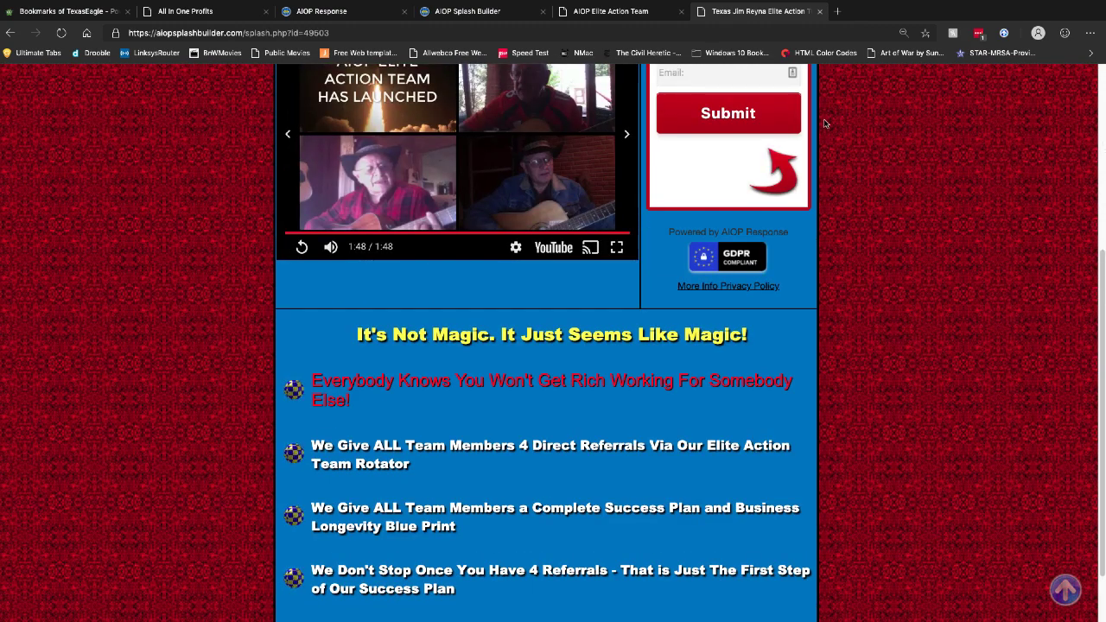
mouse_move(12, 290)
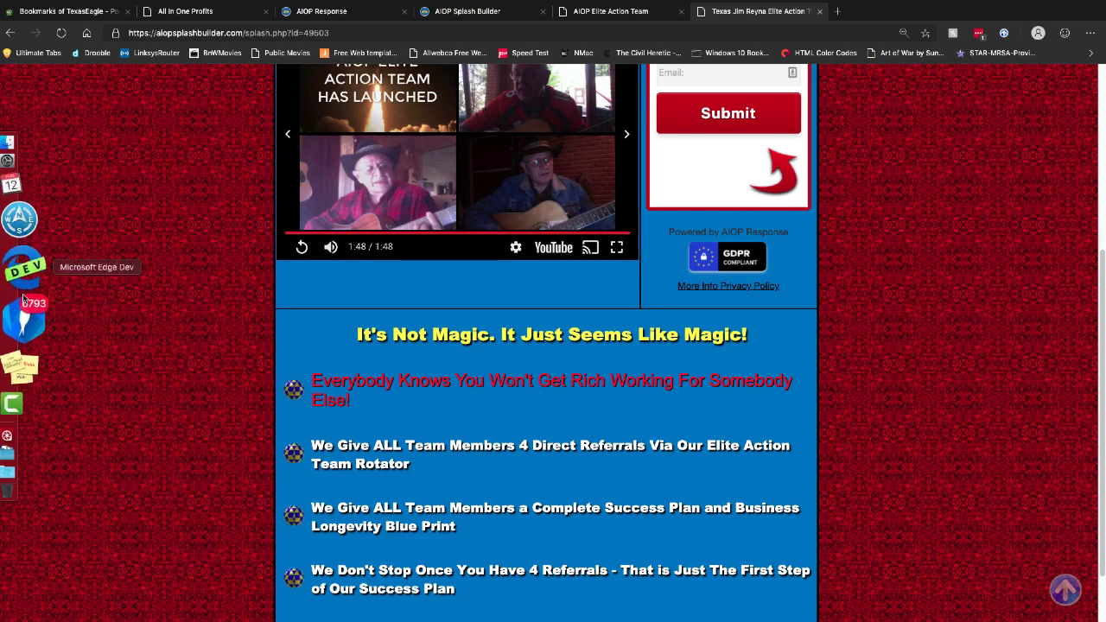
right_click(26, 342)
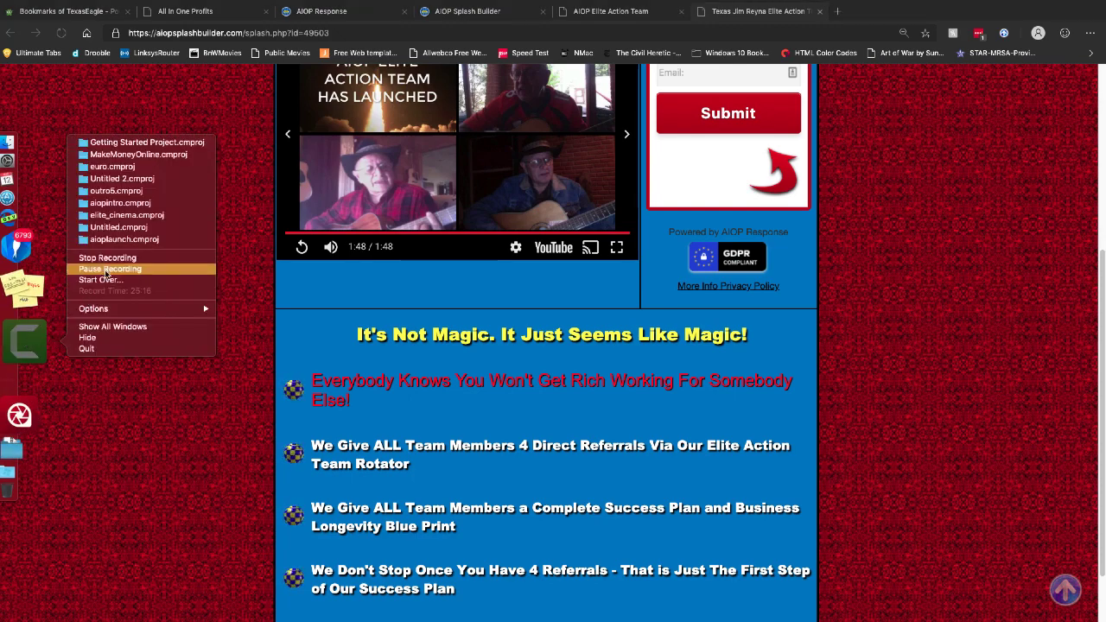